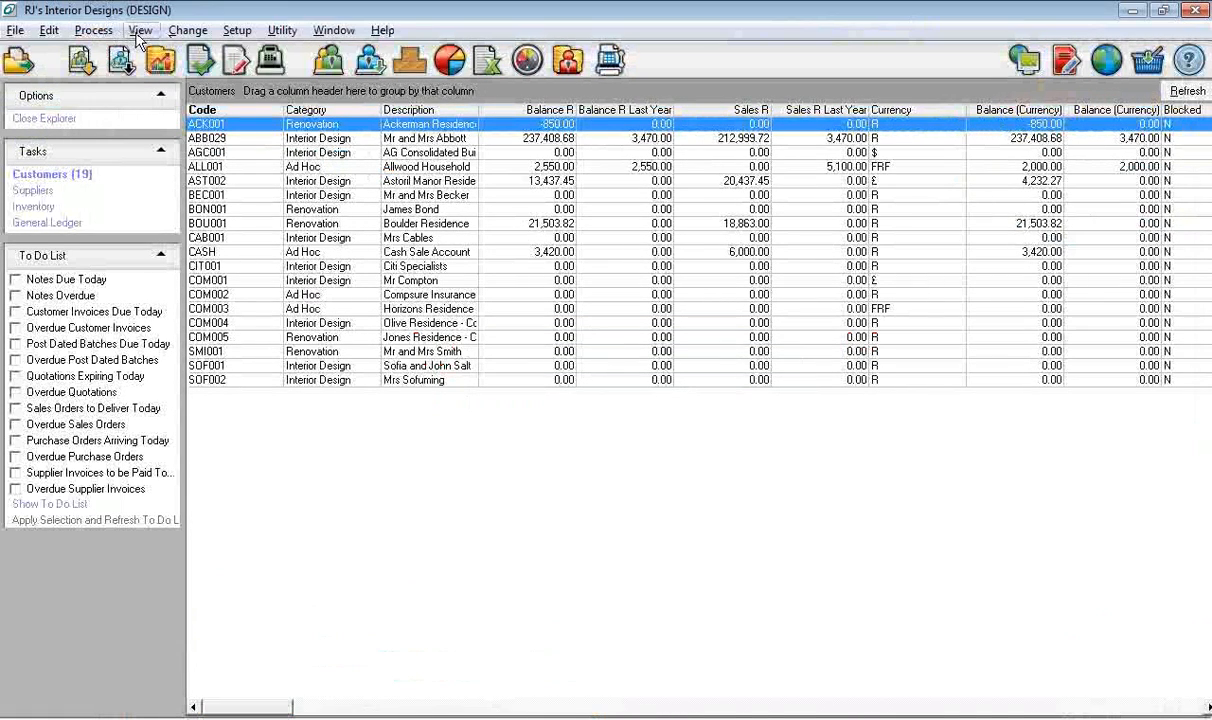
- Run the Project Summary report to screen for all projects for February without viewing open batches, review it and close it
left_click(140, 32)
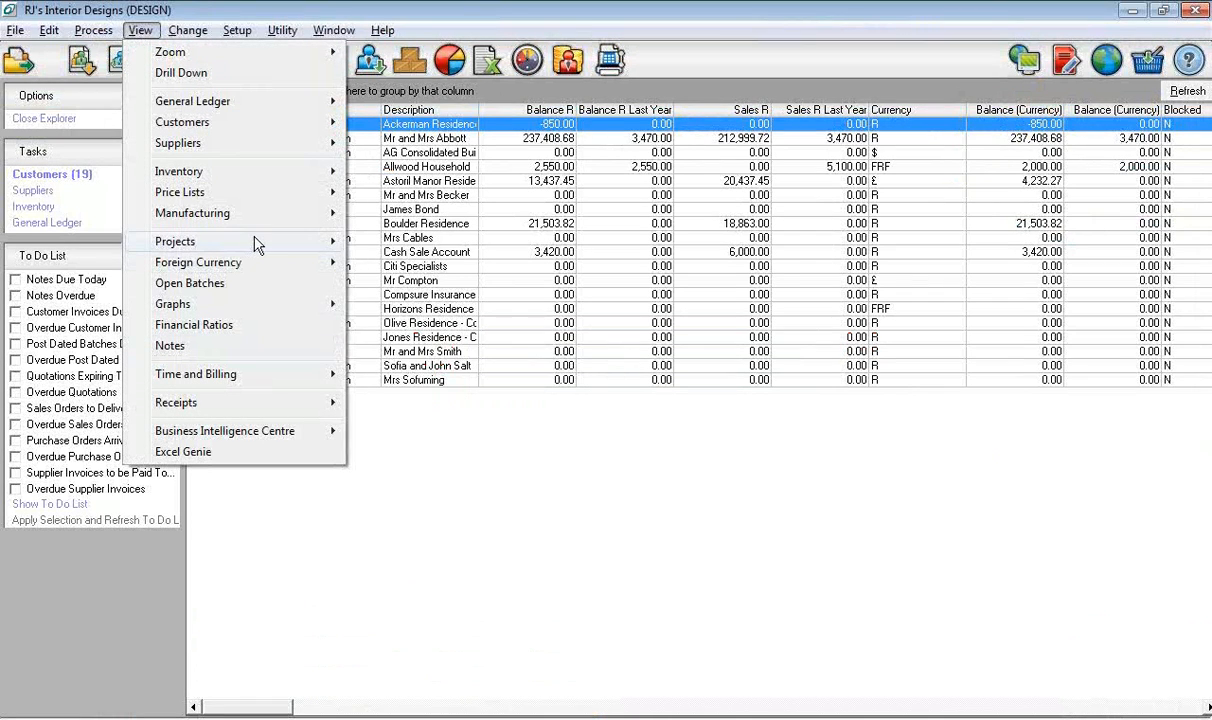
mouse_move(257, 241)
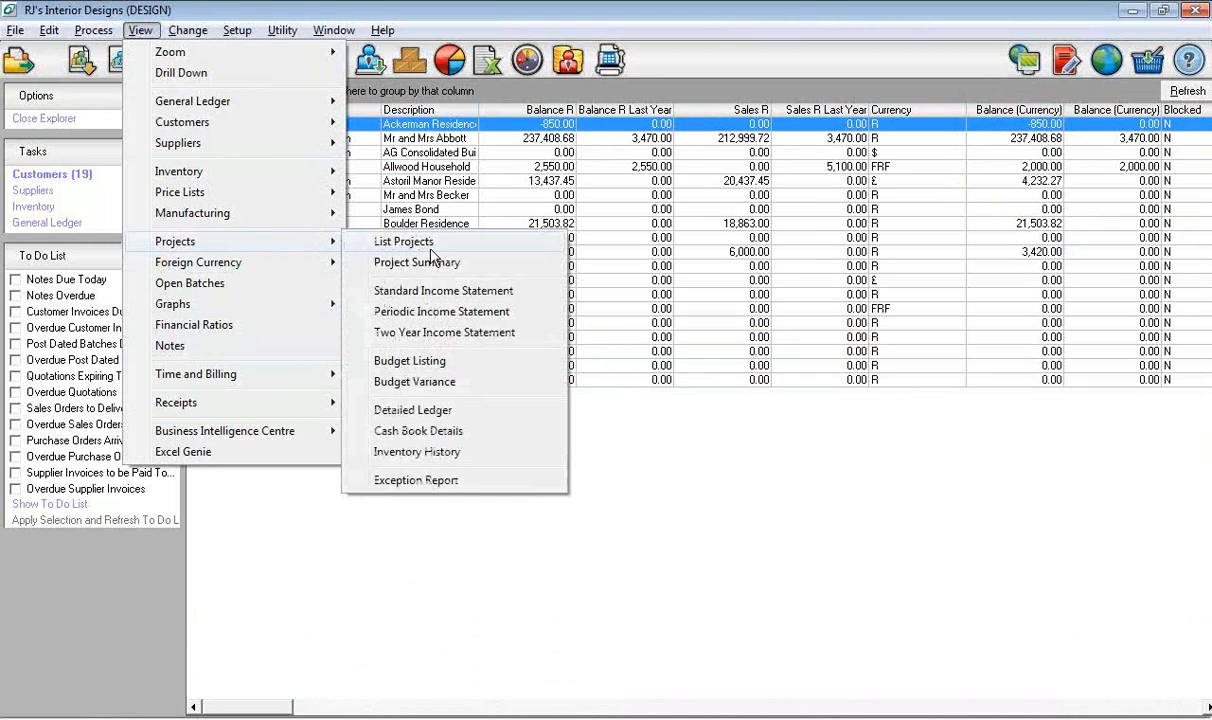
left_click(493, 268)
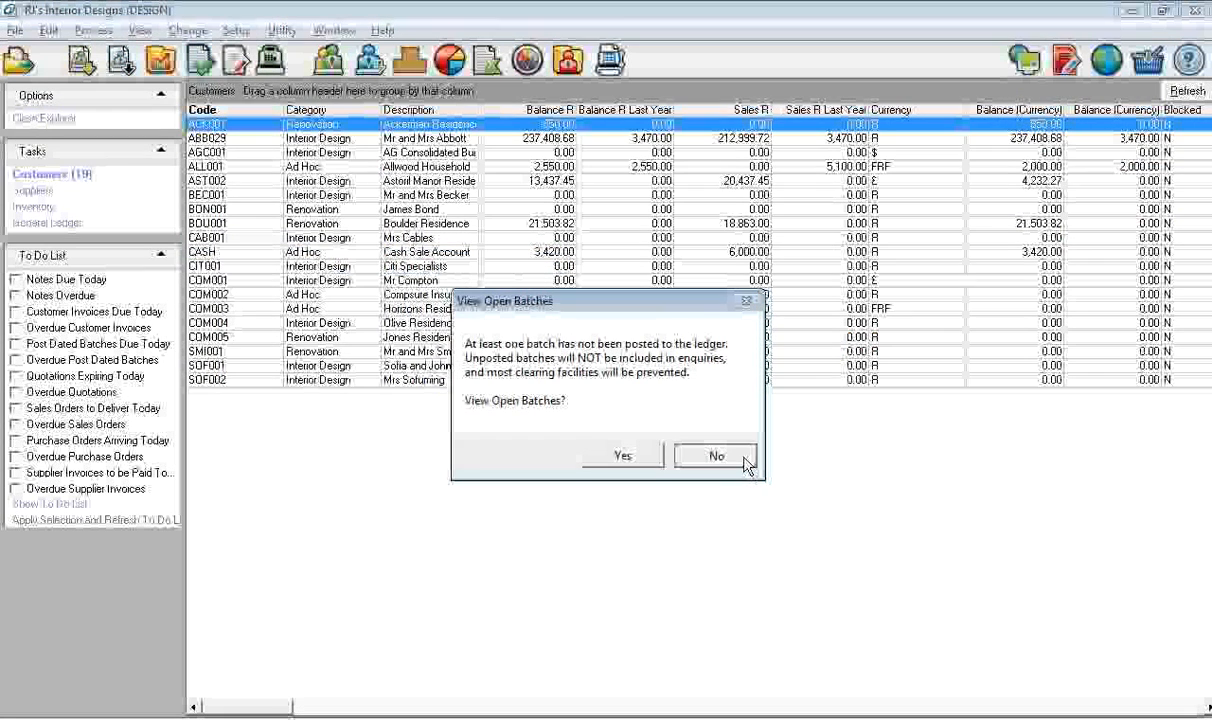
left_click(744, 463)
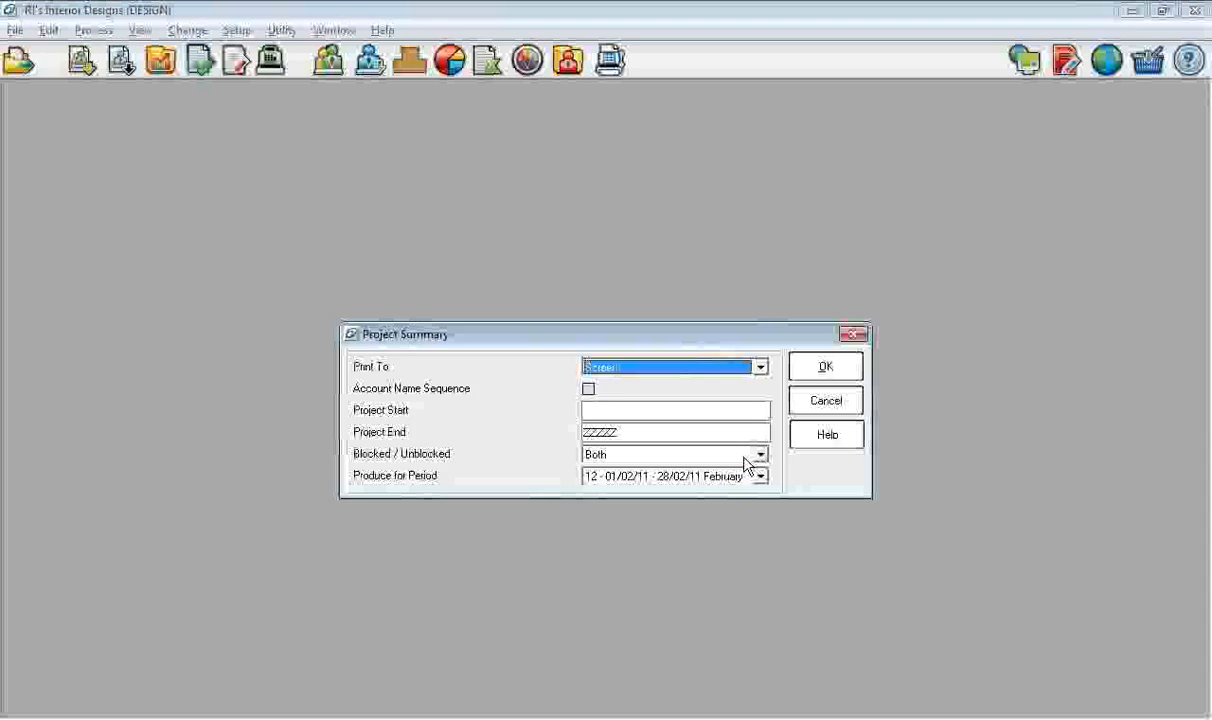
left_click(830, 372)
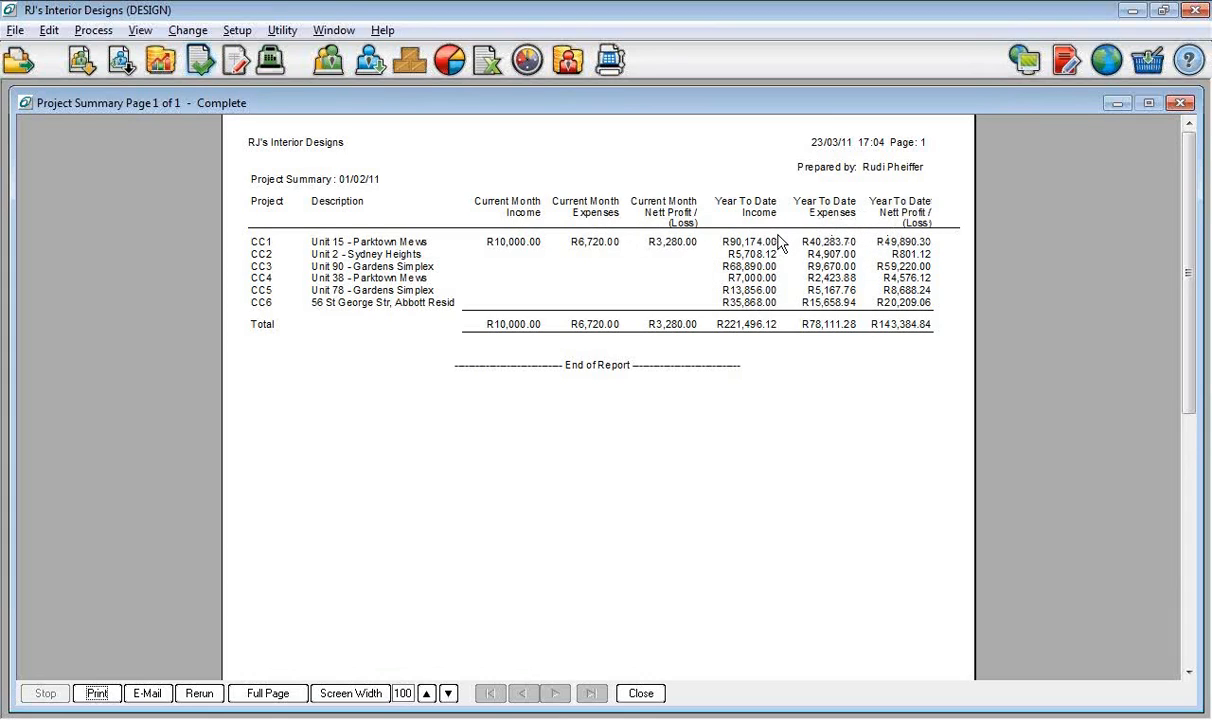
left_click(1181, 104)
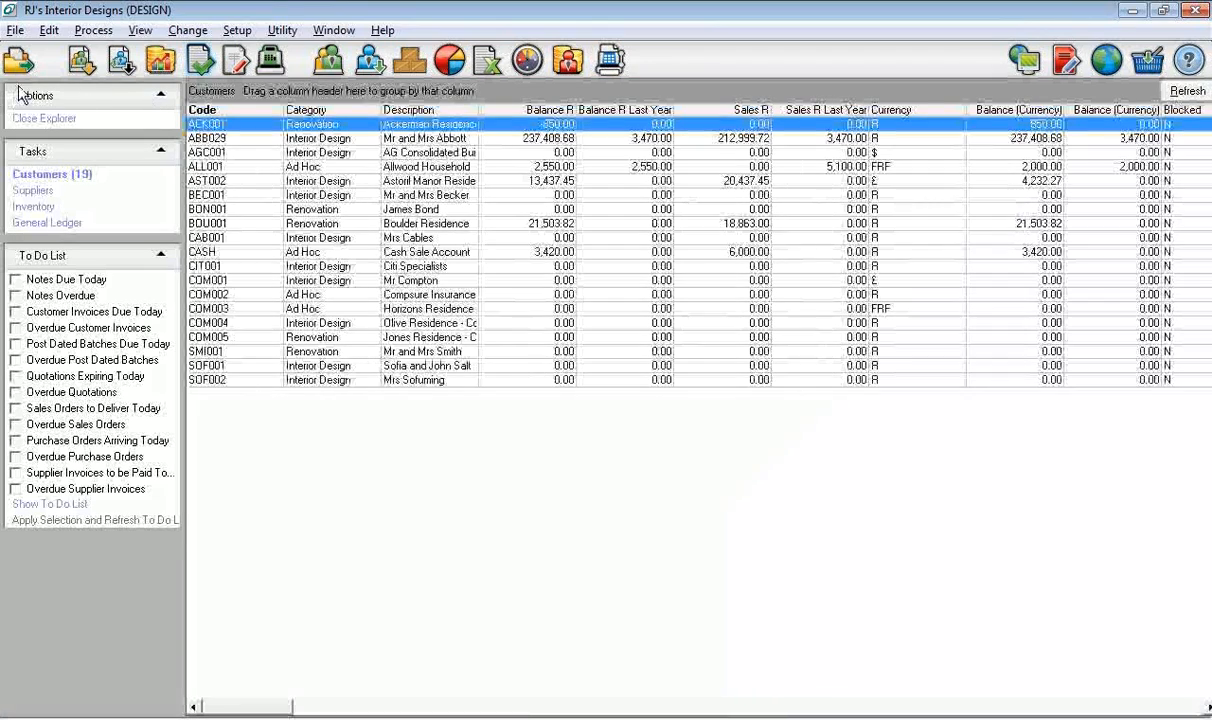
- Run the project Standard Income Statement to screen for February, review its first two pages and close it
left_click(141, 31)
mouse_move(175, 250)
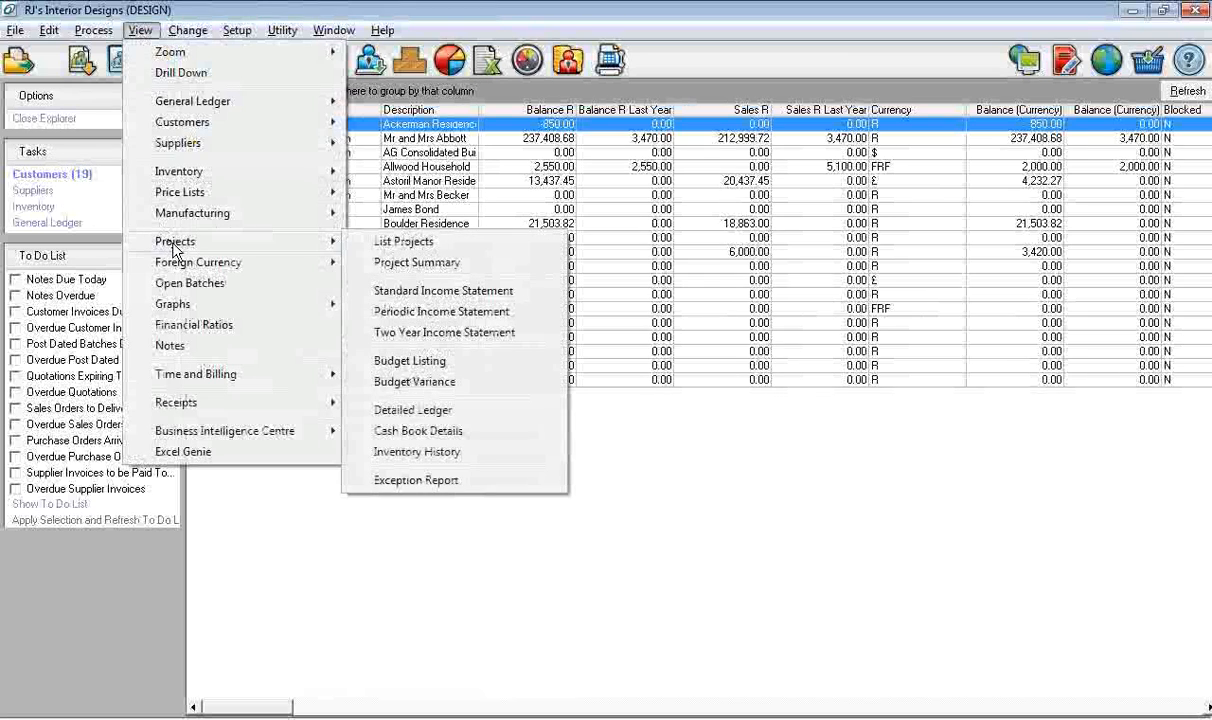
left_click(389, 294)
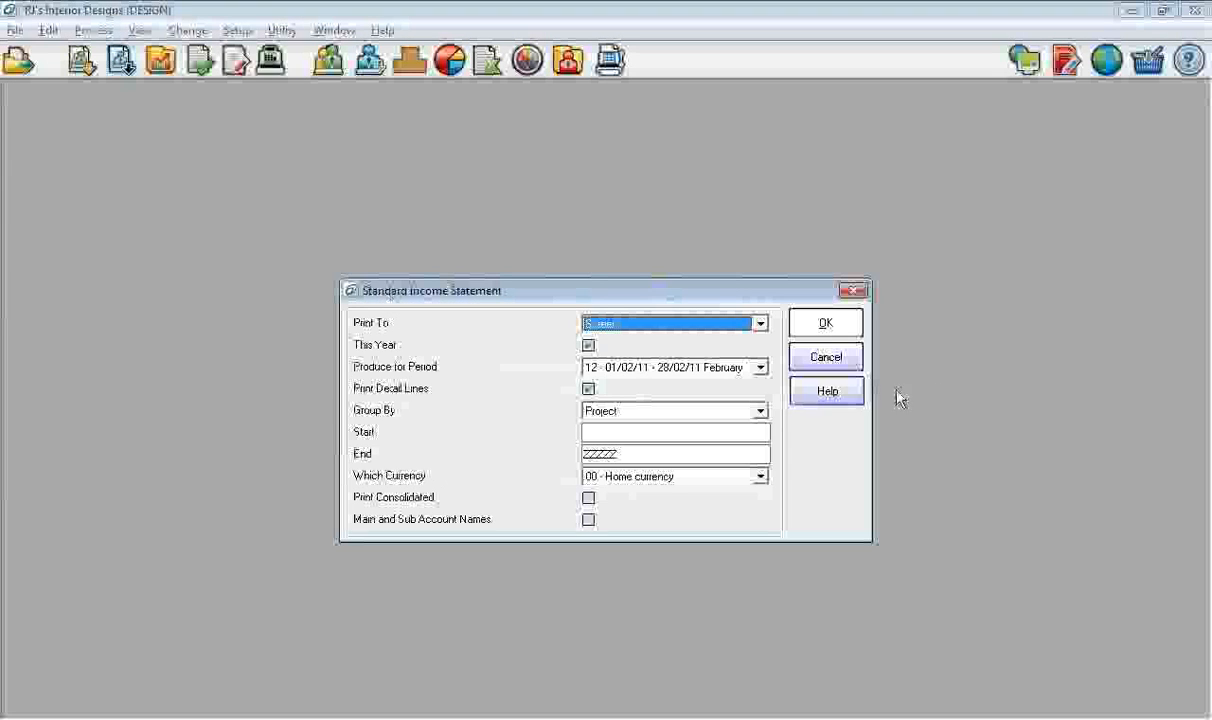
left_click(825, 323)
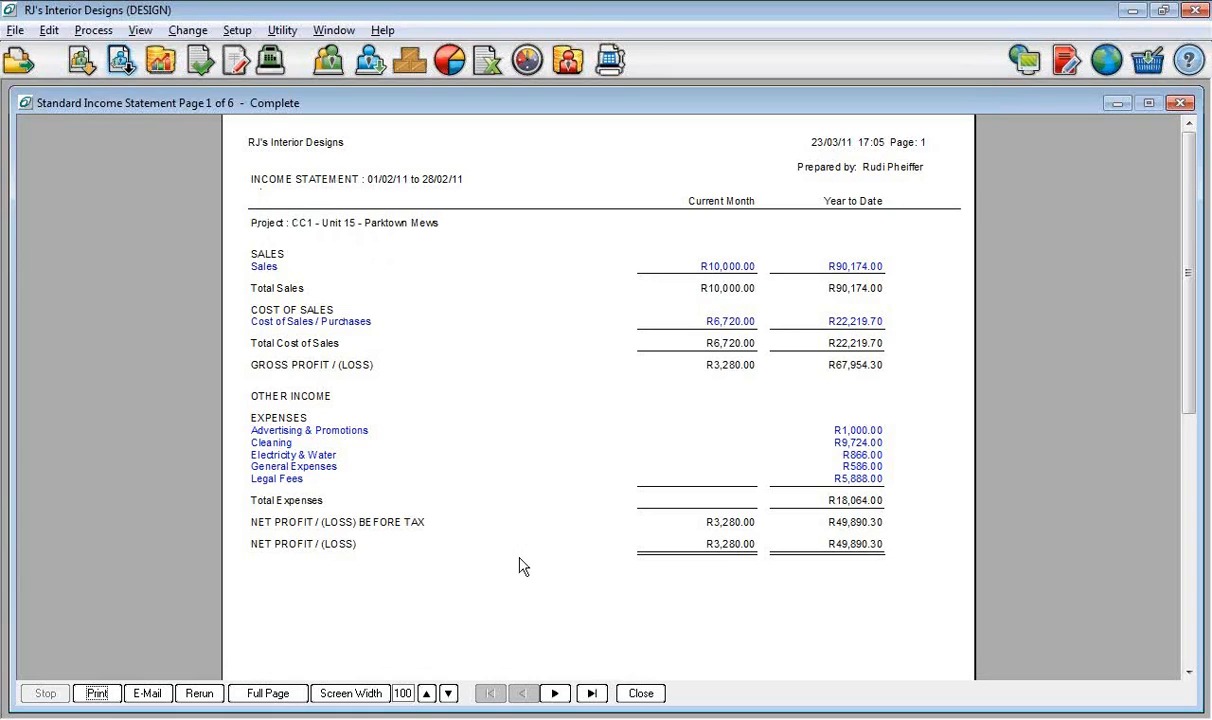
left_click(556, 694)
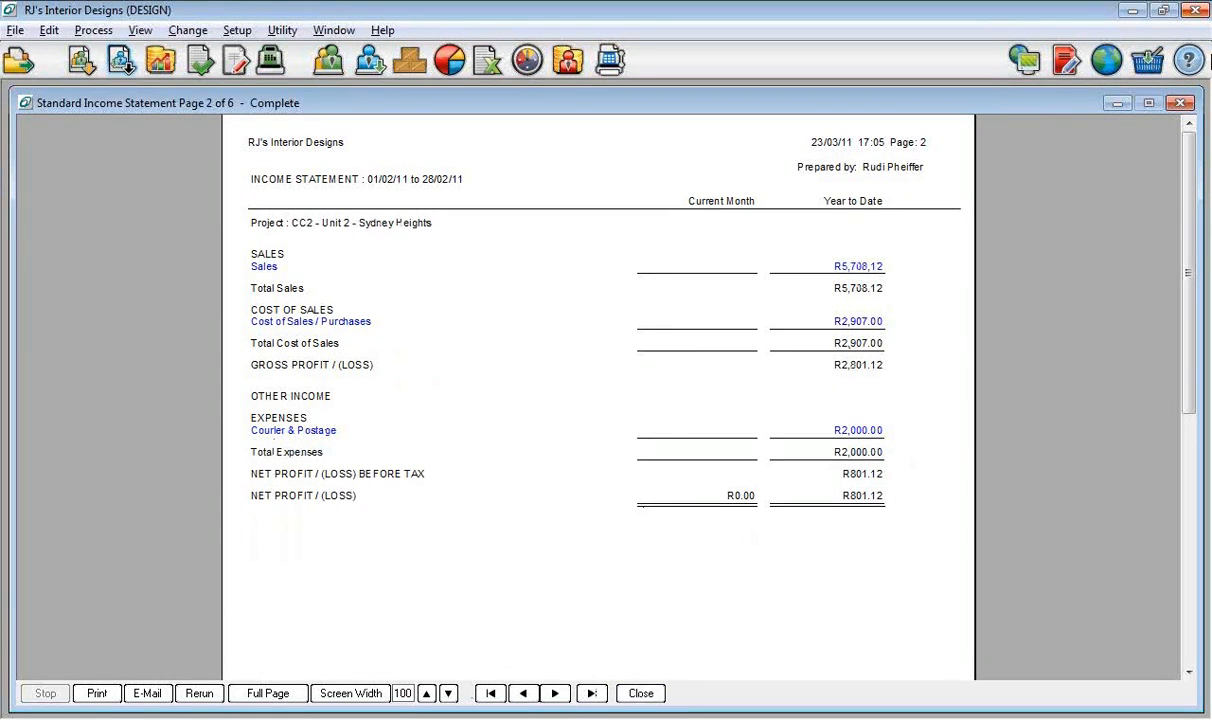
left_click(1115, 100)
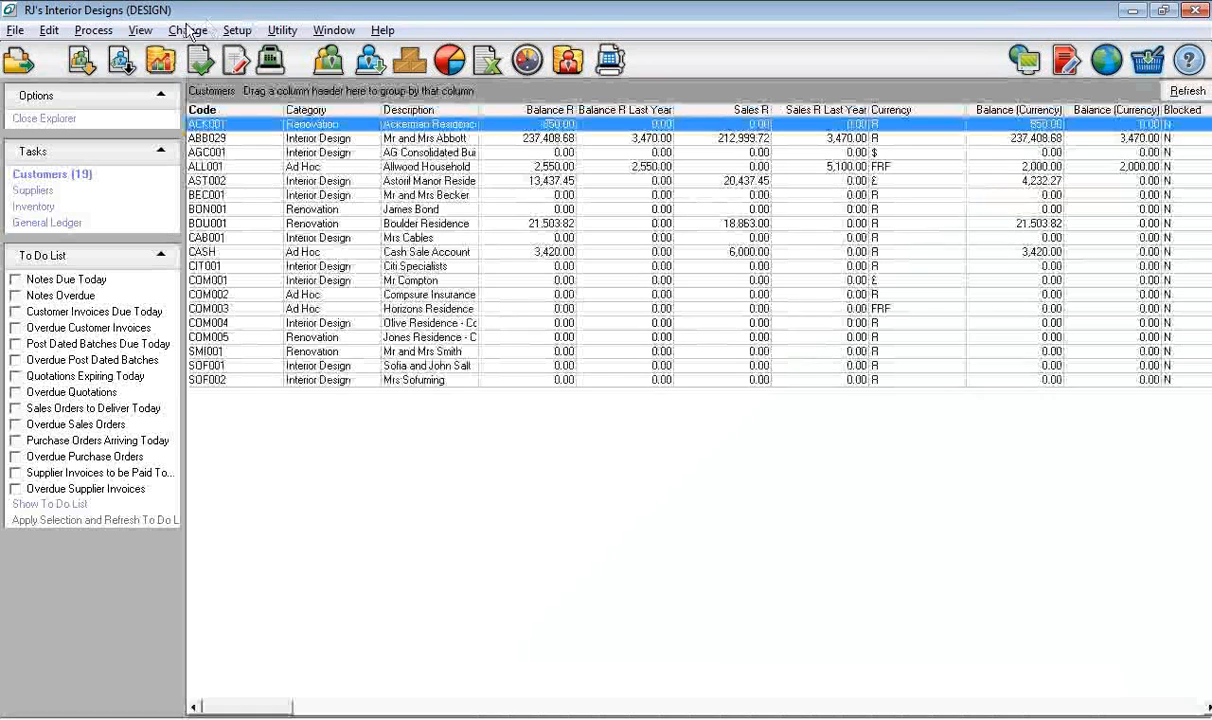
- Run the project Periodic Income Statement to screen for February, grouped by project with detail lines
left_click(140, 30)
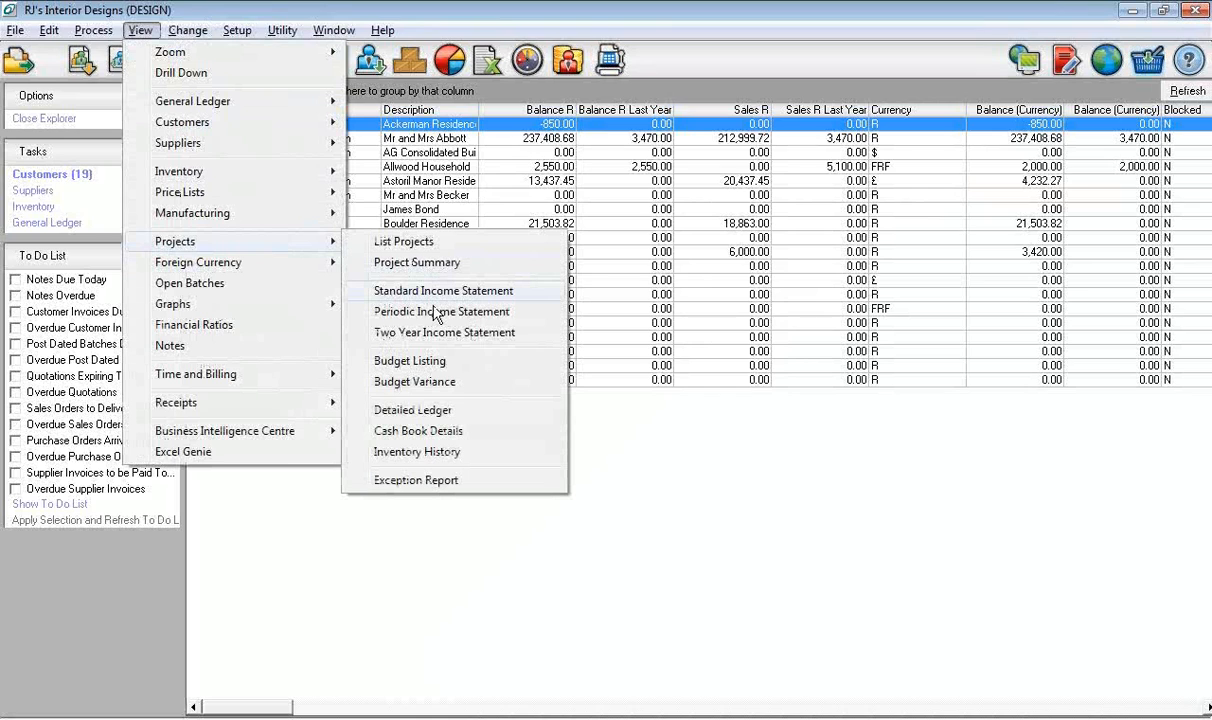
left_click(437, 312)
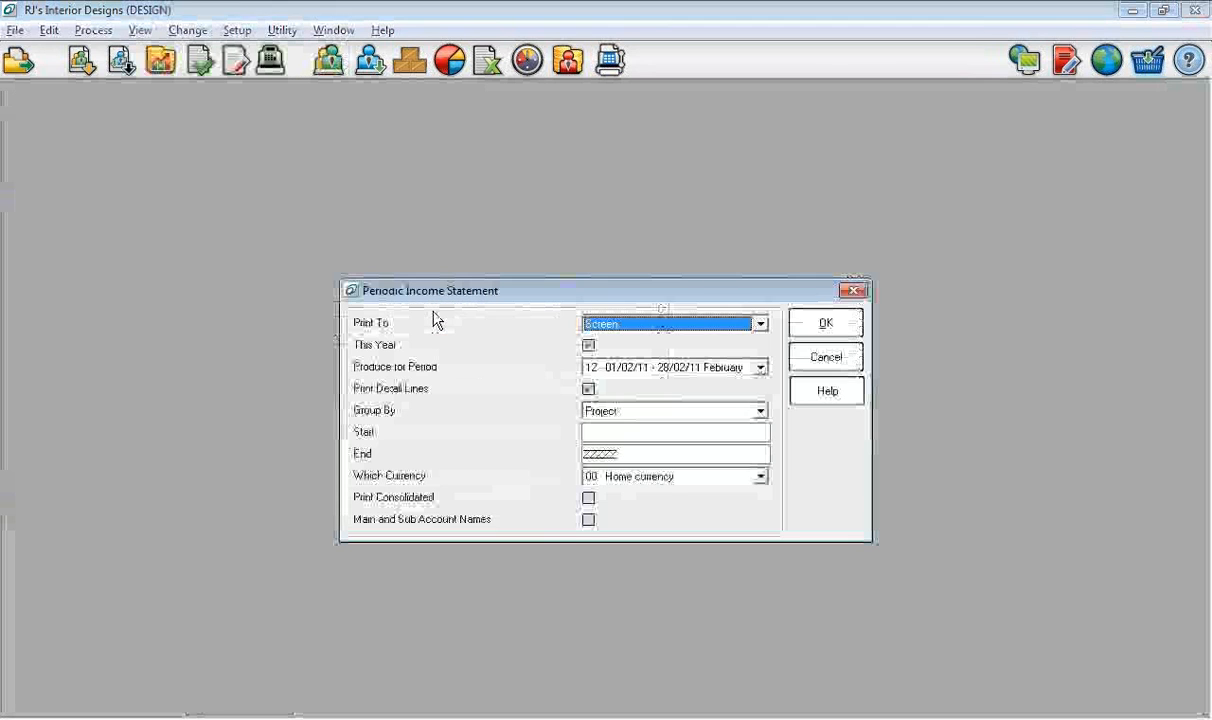
left_click(826, 325)
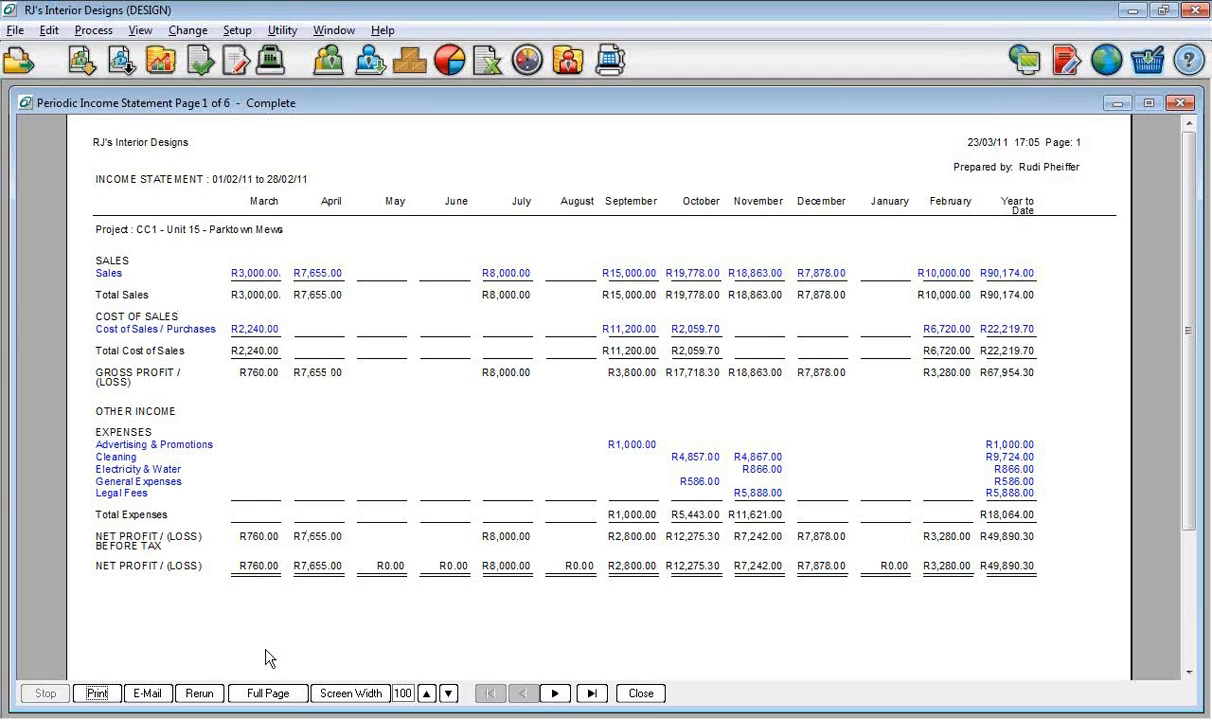
- Rerun the Periodic Income Statement with Print Consolidated enabled, review the combined figures and close the report
left_click(204, 692)
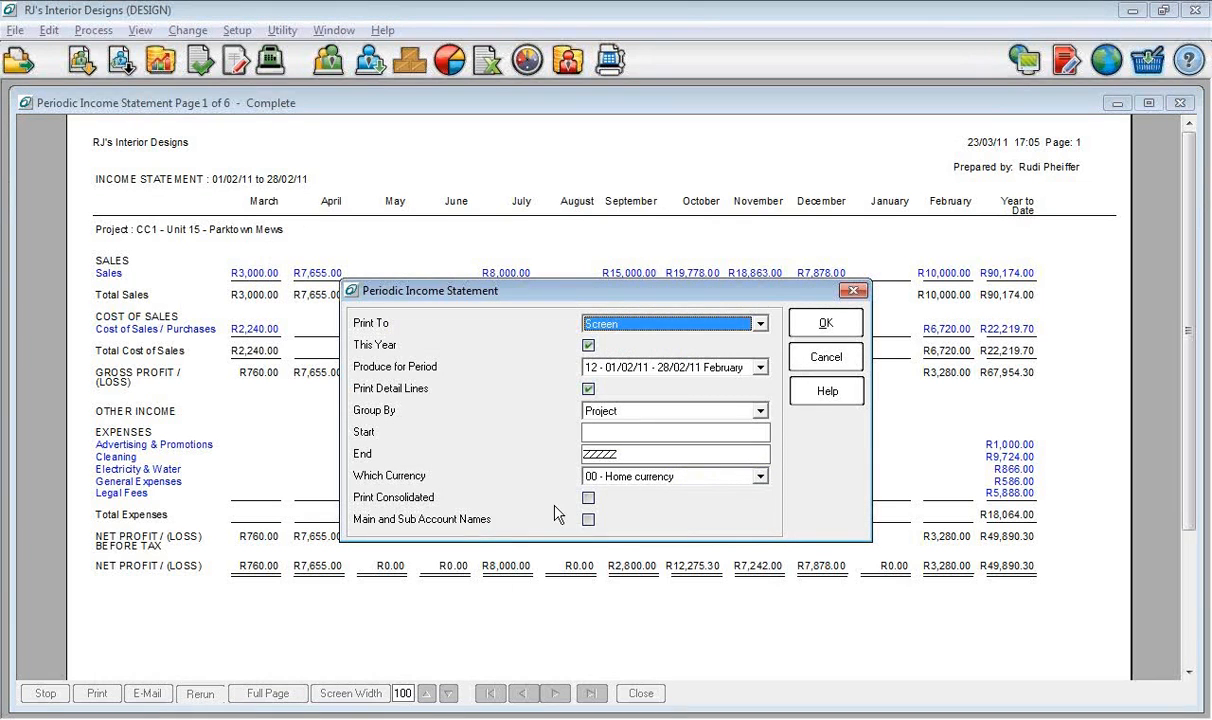
left_click(588, 497)
left_click(833, 321)
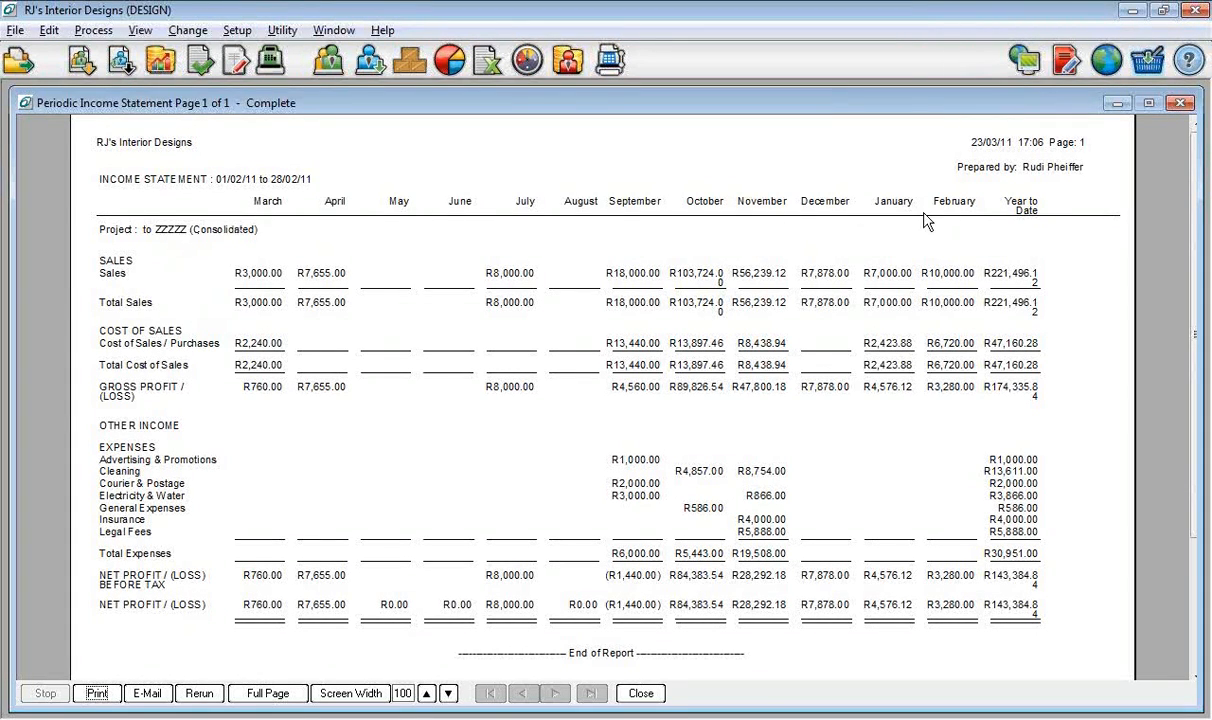
left_click(1186, 104)
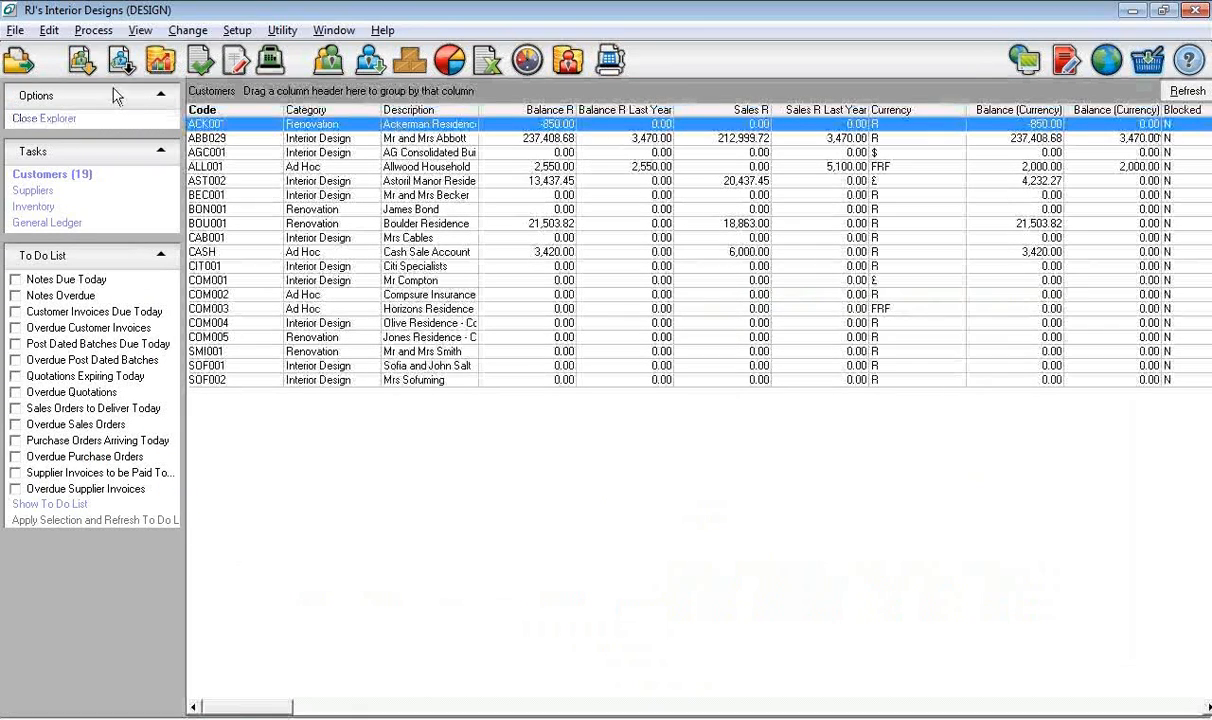
- Open the Project Budget Assistant for entering or editing individual account budgets, using the current year budgets
left_click(140, 30)
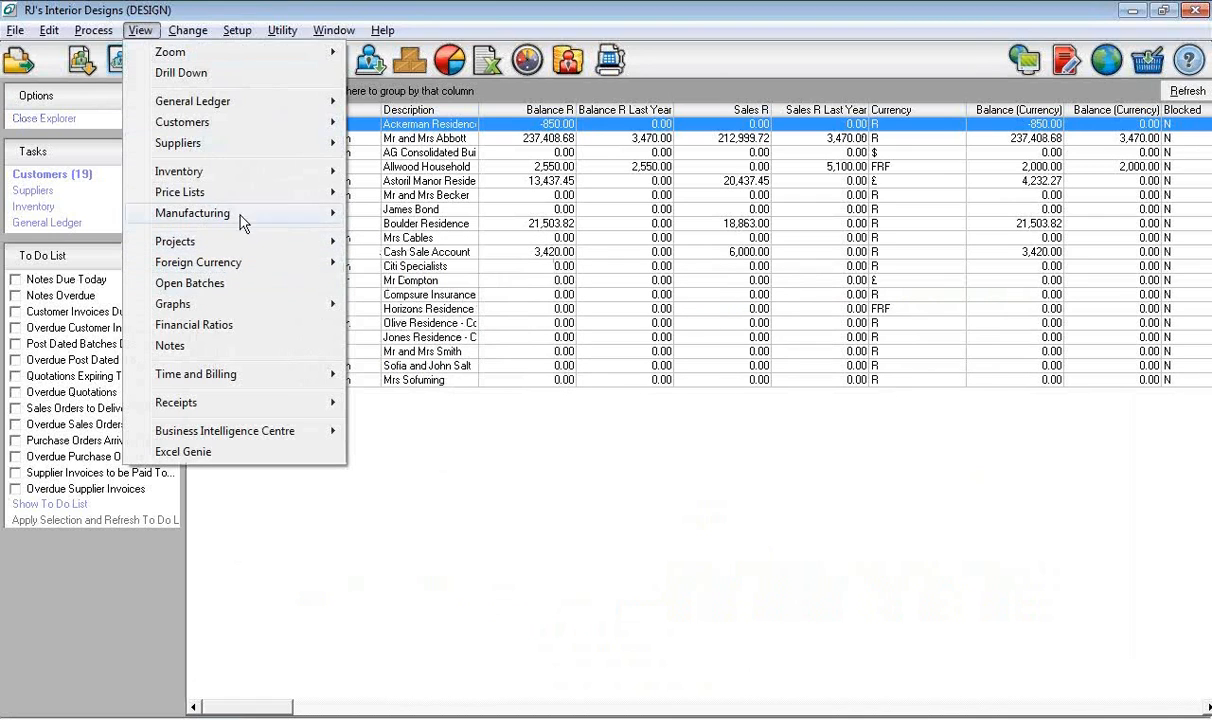
mouse_move(49, 30)
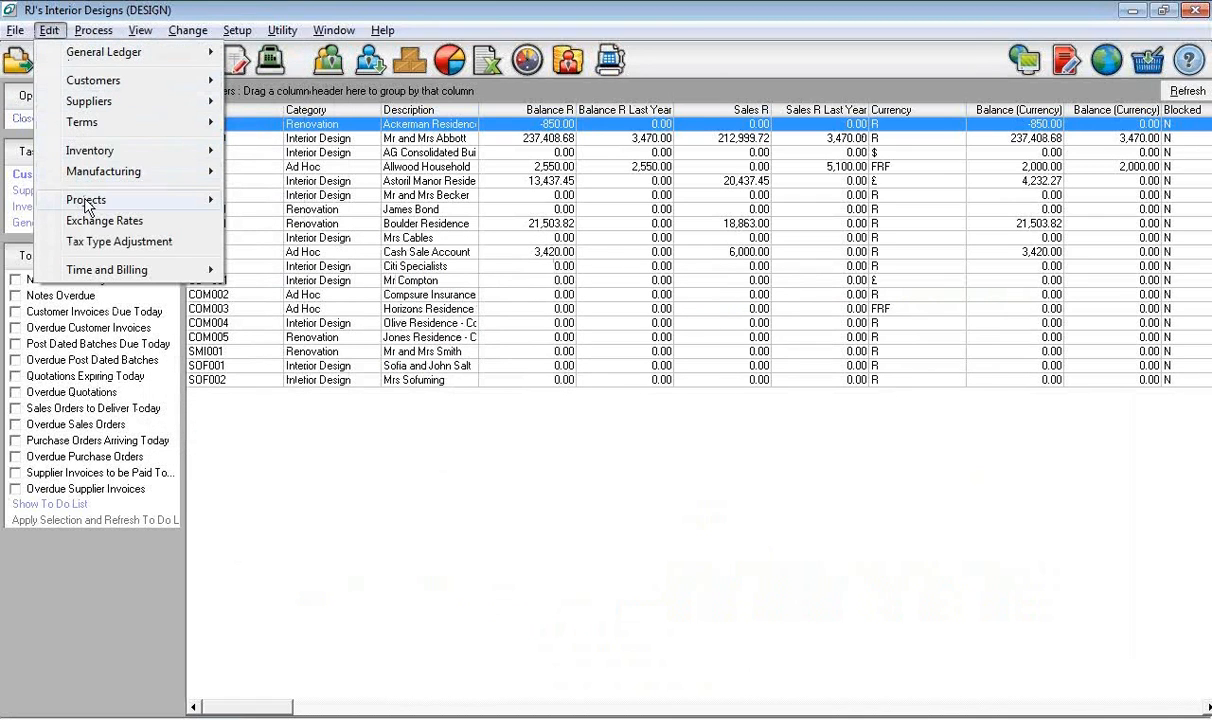
mouse_move(133, 201)
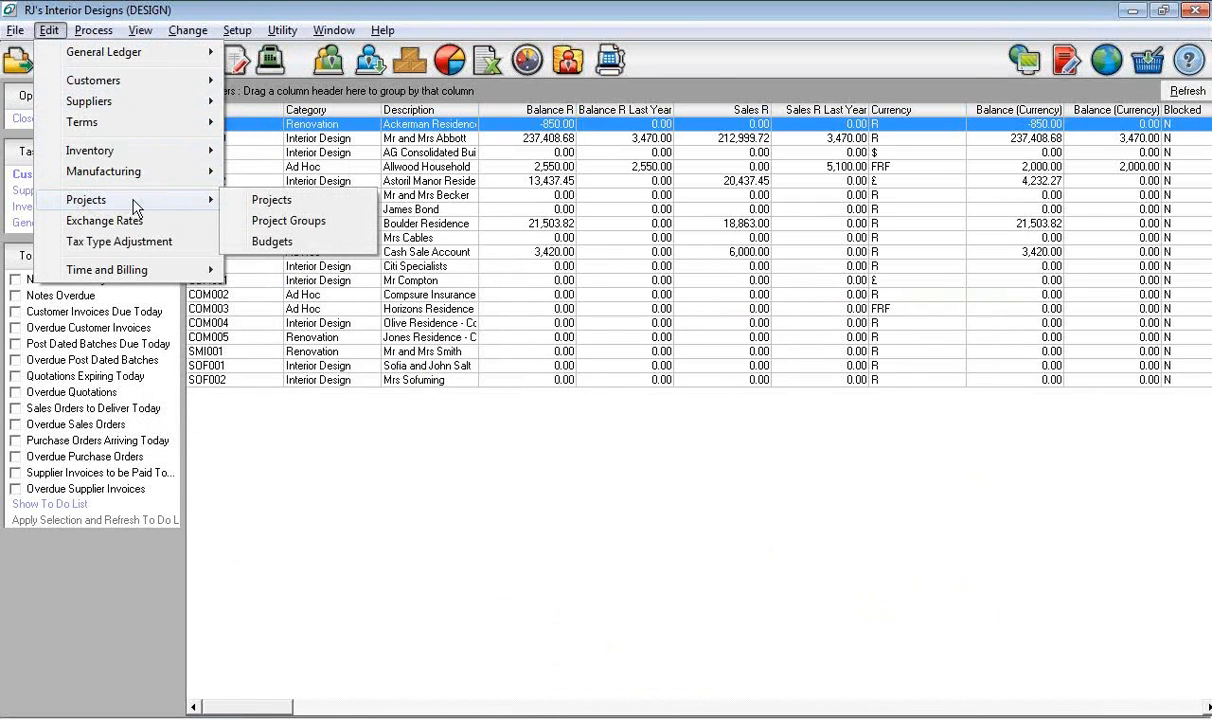
left_click(281, 244)
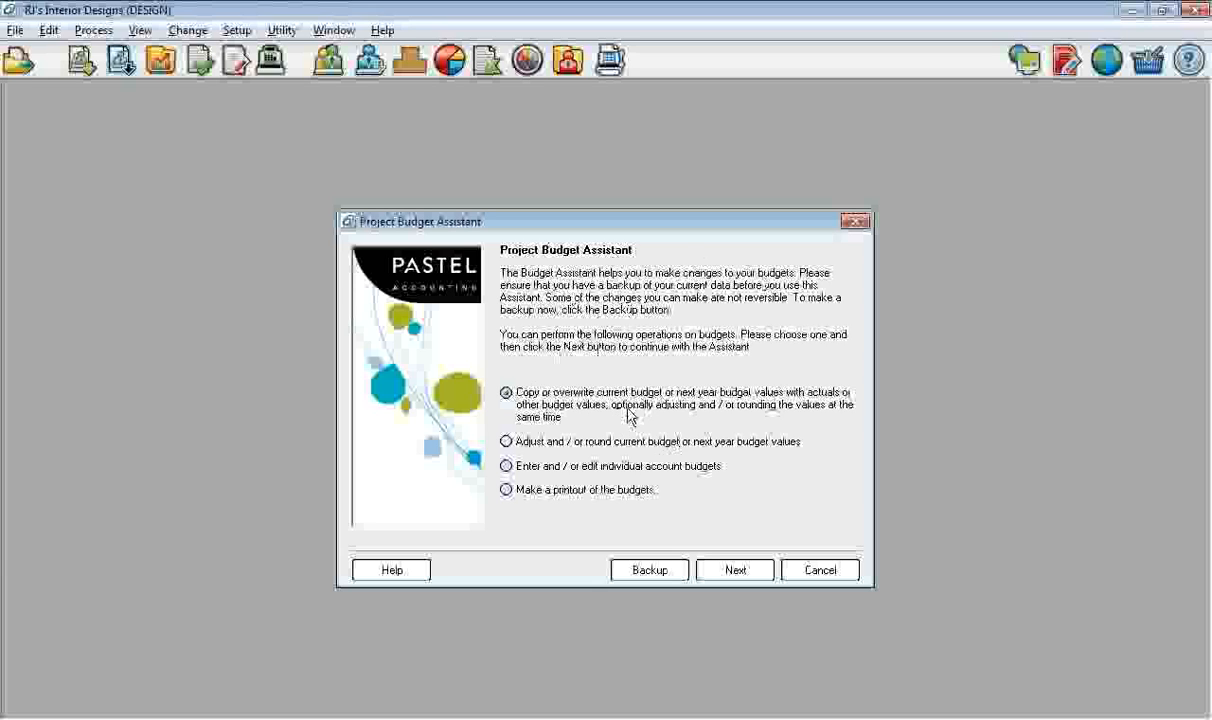
left_click(506, 466)
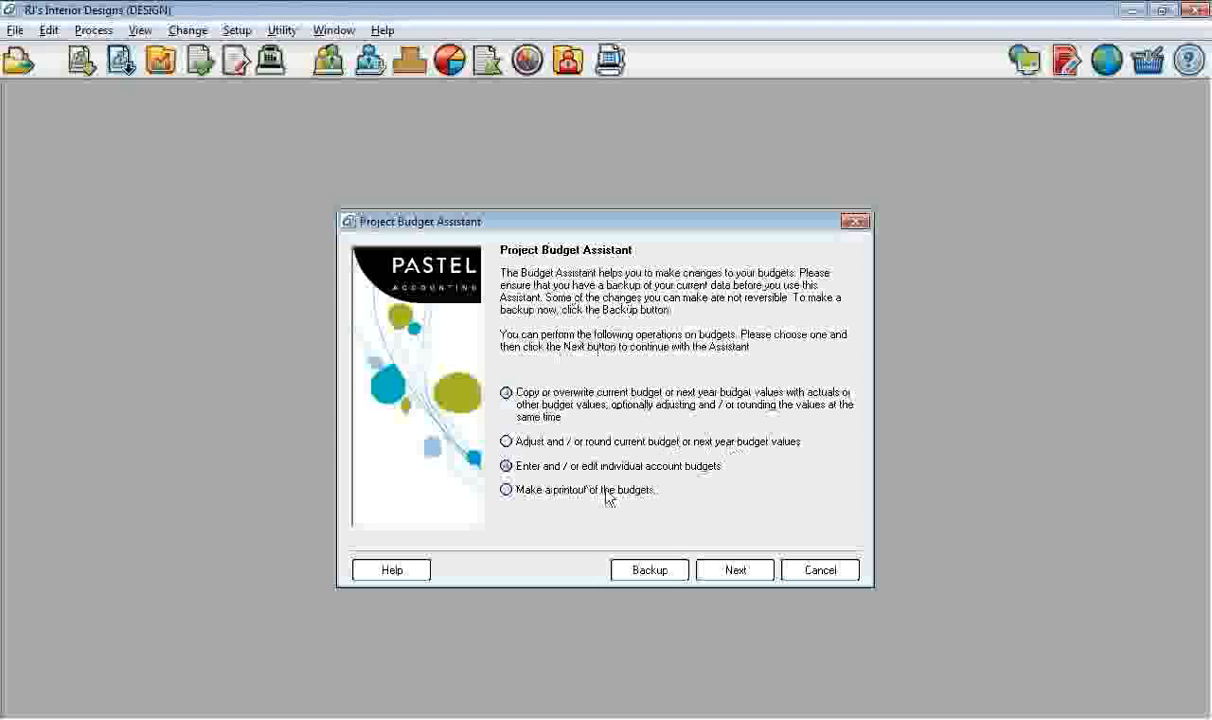
left_click(736, 570)
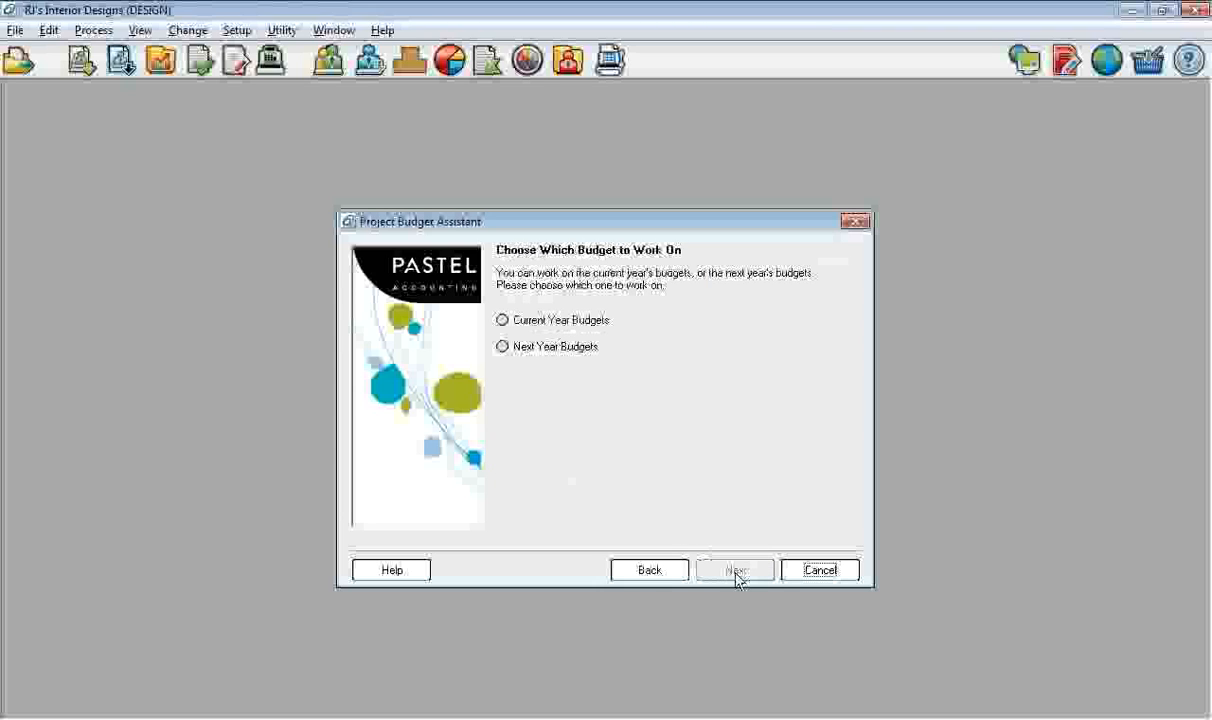
left_click(550, 320)
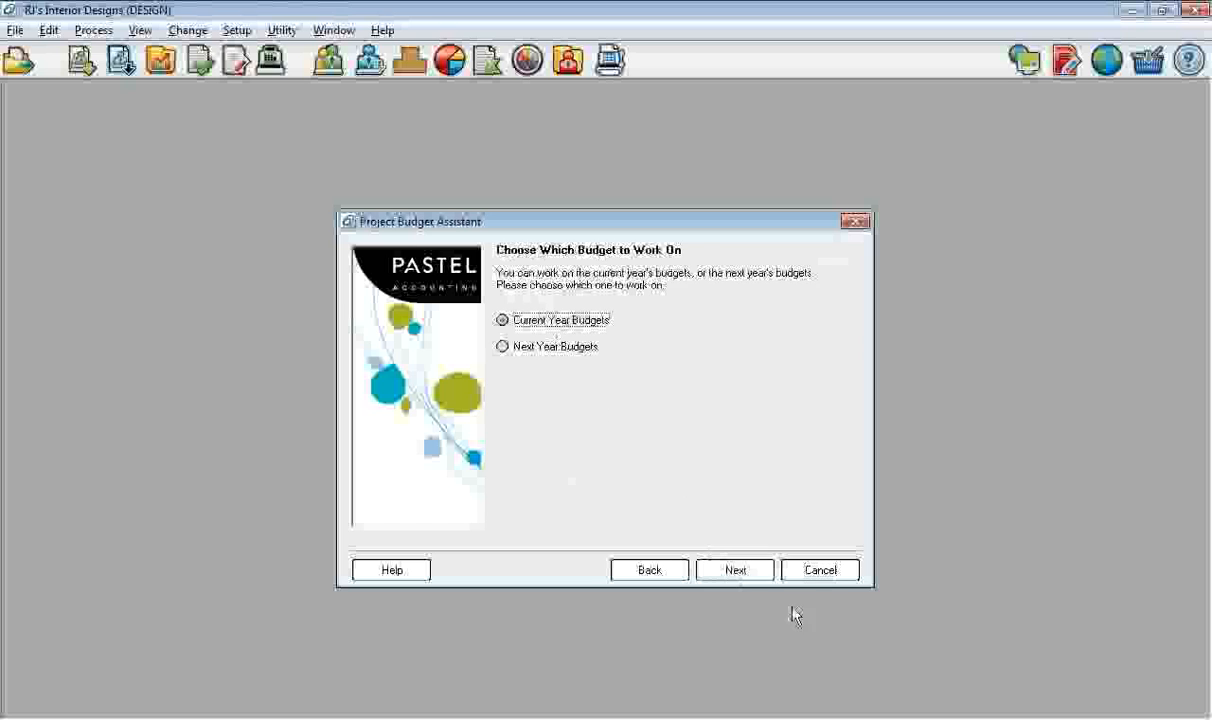
left_click(738, 571)
left_click(738, 570)
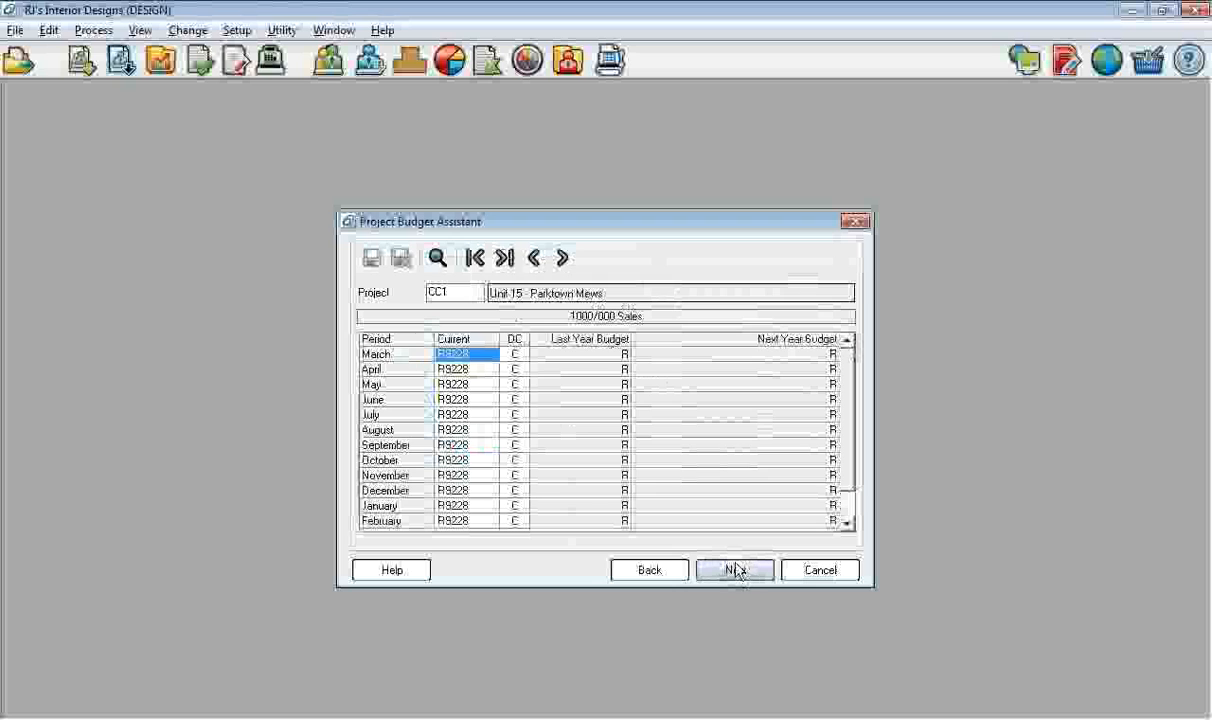
- Look up project CC1, review its monthly sales budget, and leave the Project Budget Assistant without changes
left_click(480, 294)
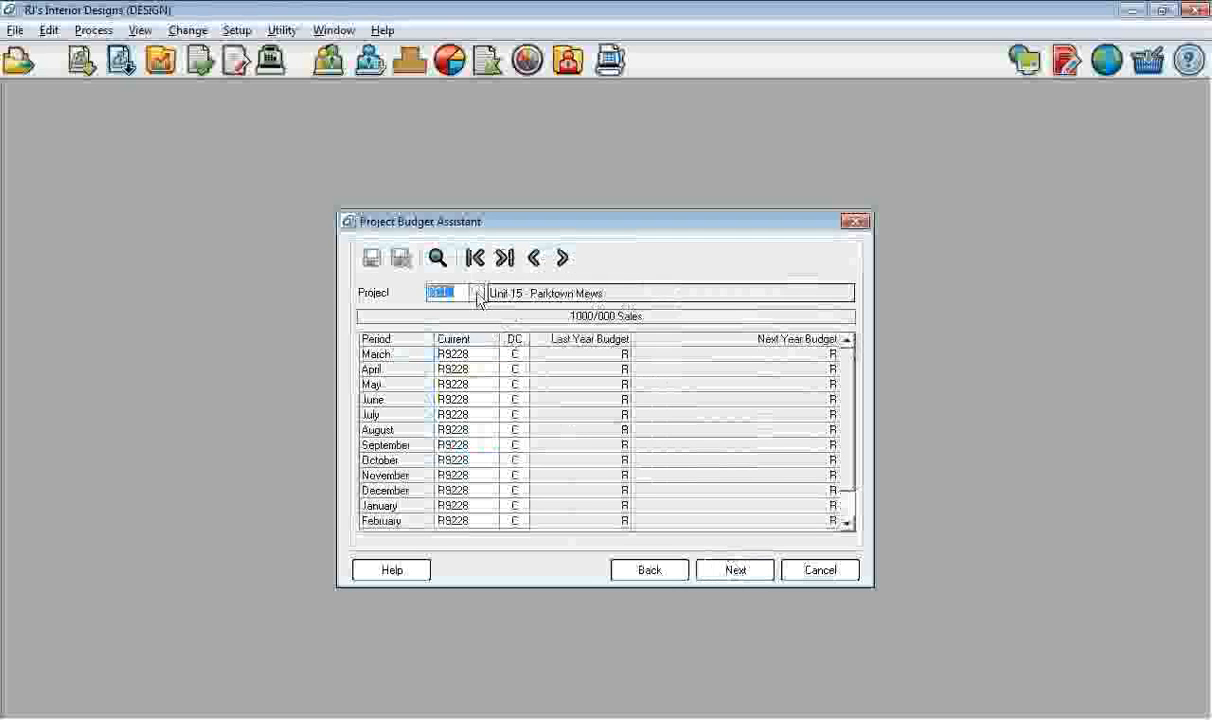
left_click(477, 294)
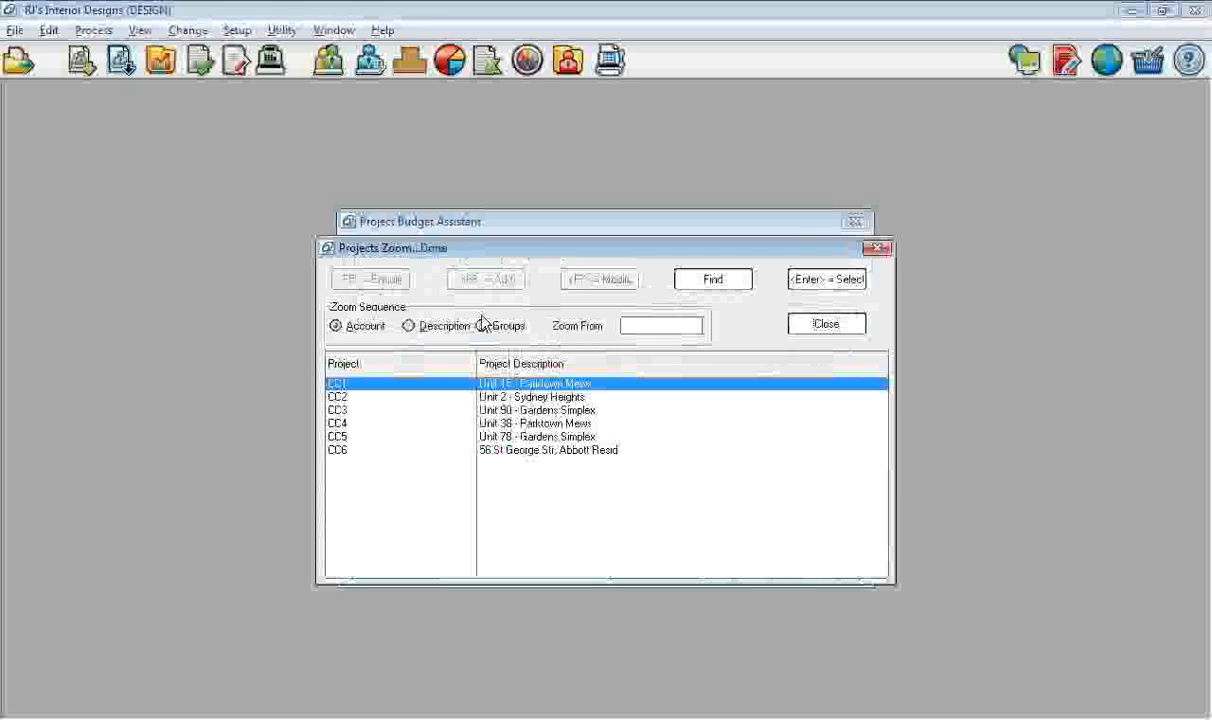
double_click(341, 386)
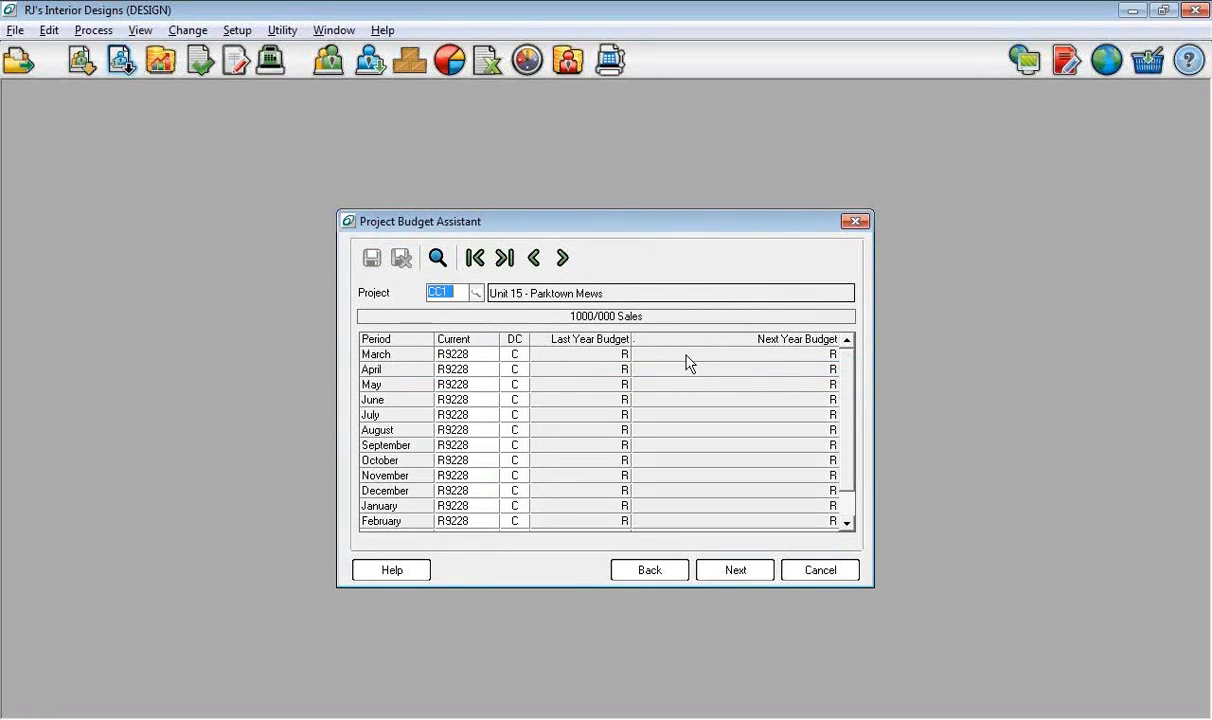
left_click(820, 570)
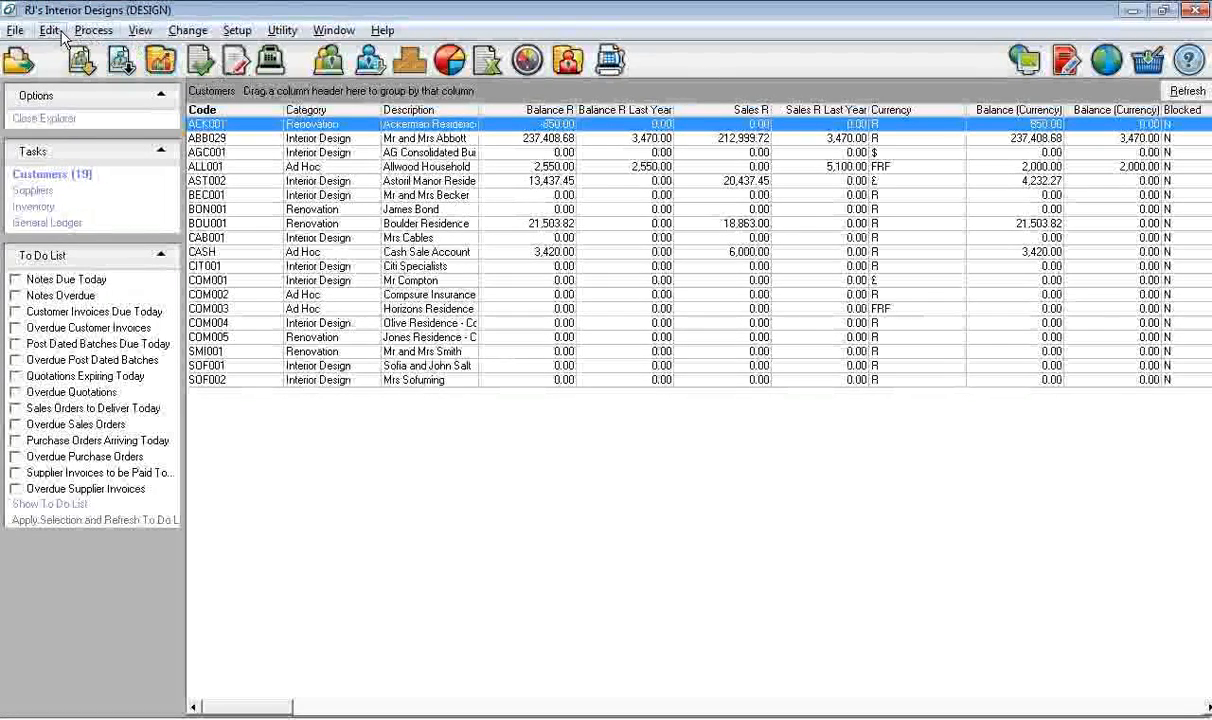
- Run the Project Budget Listing to screen for this year without viewing open batches, and advance to its second page
left_click(140, 31)
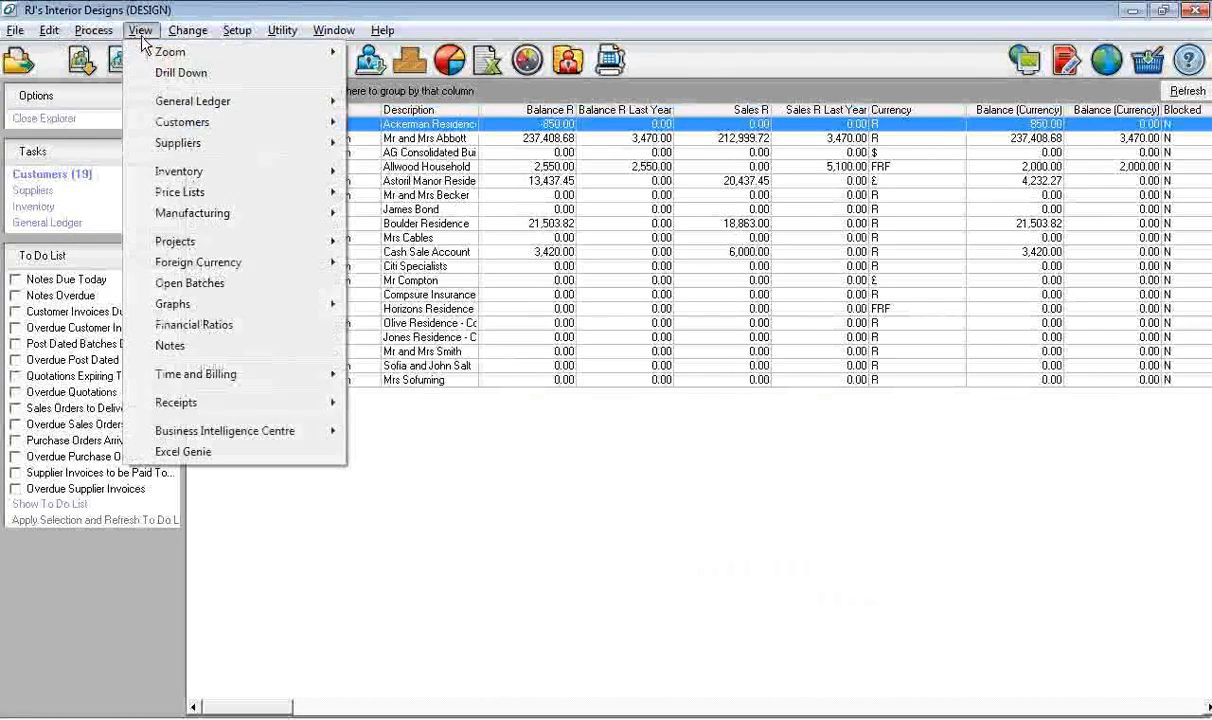
mouse_move(190, 244)
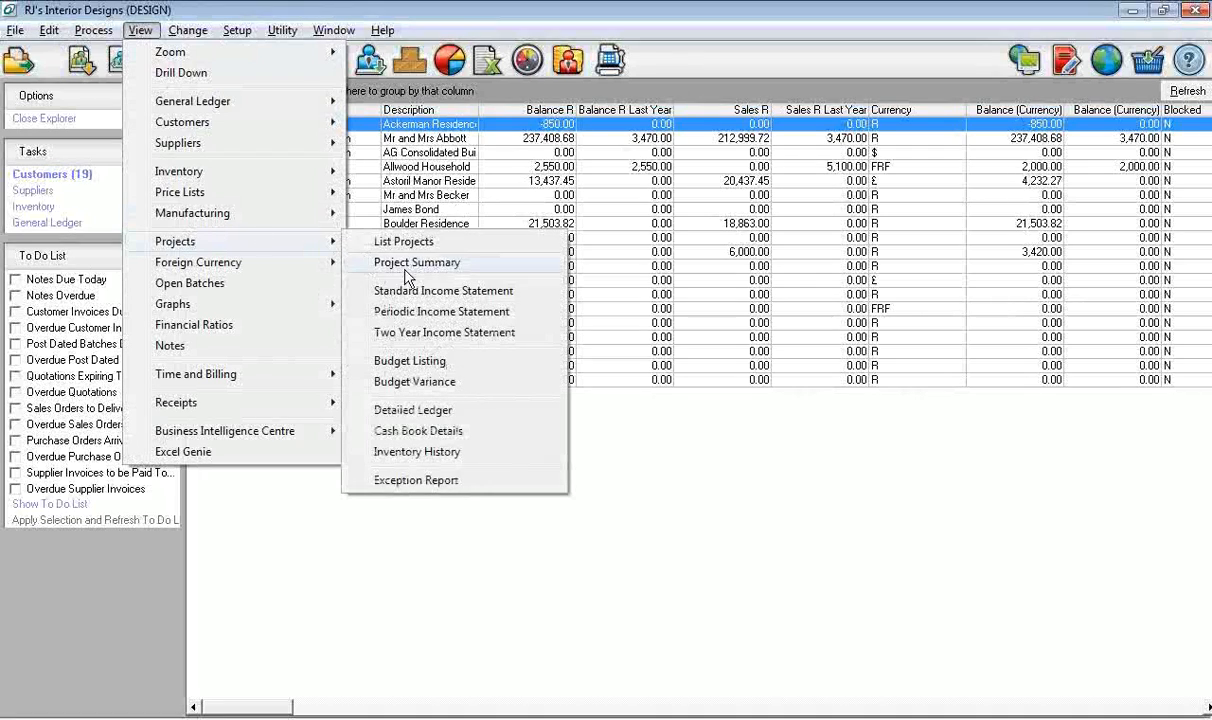
left_click(427, 364)
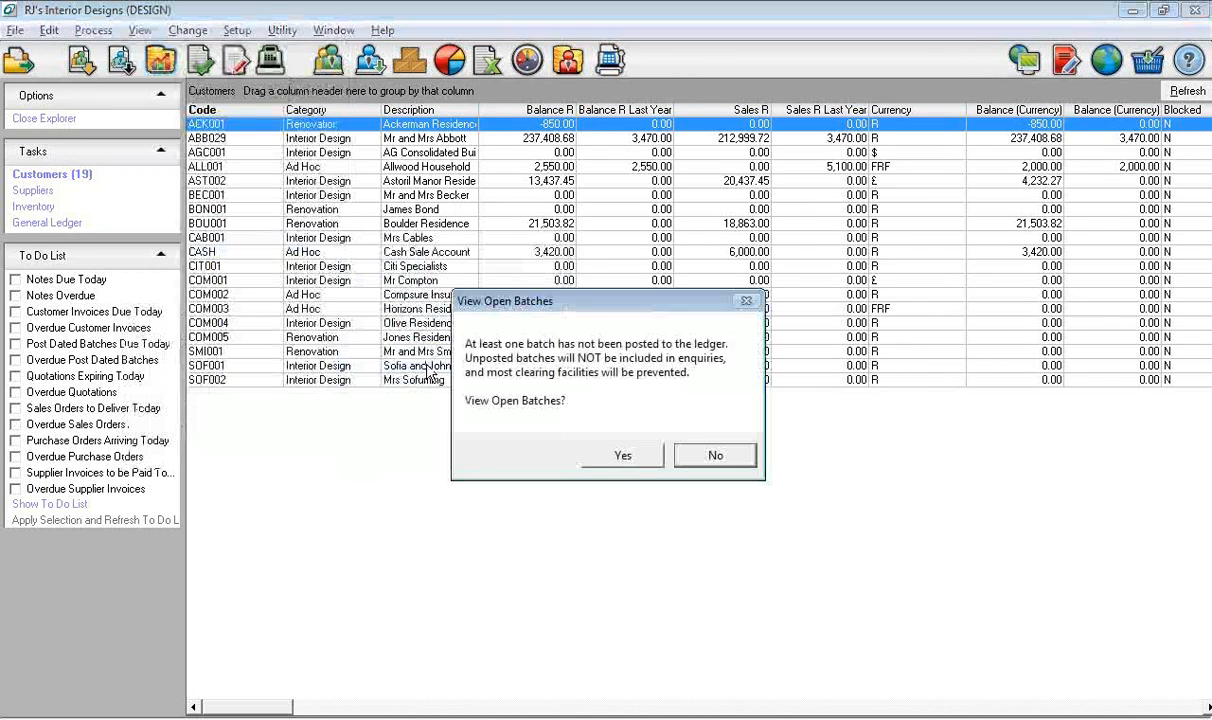
left_click(714, 460)
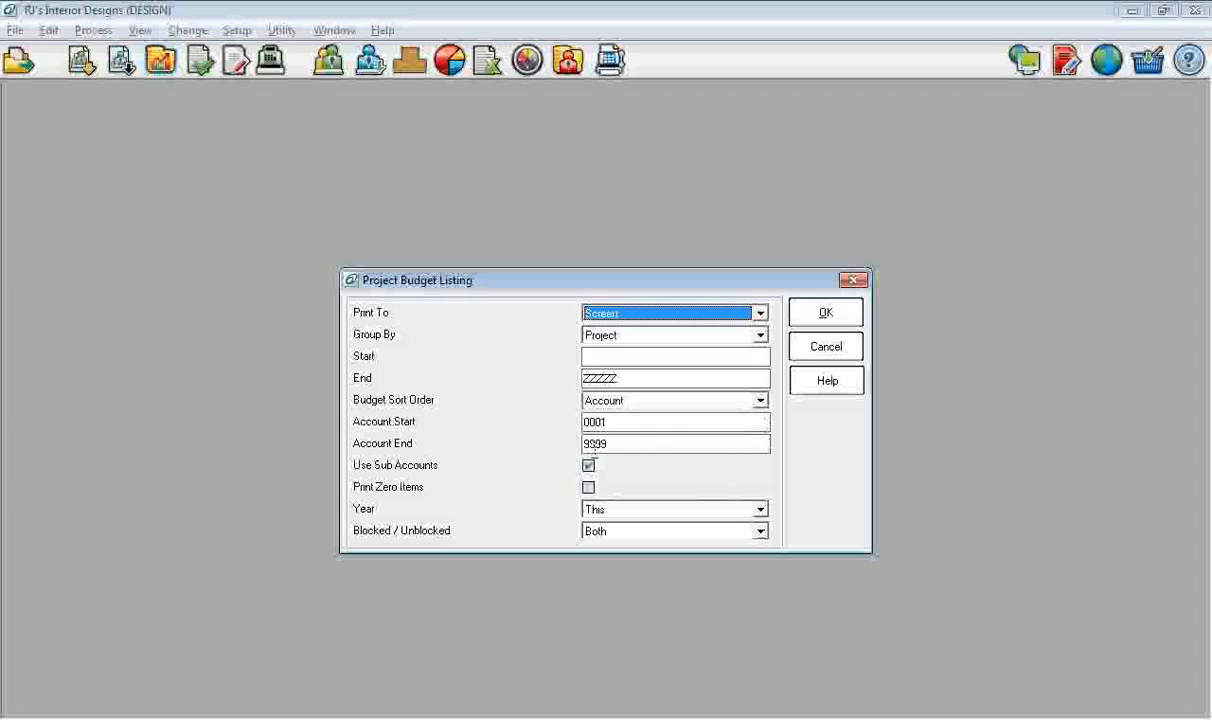
left_click(824, 314)
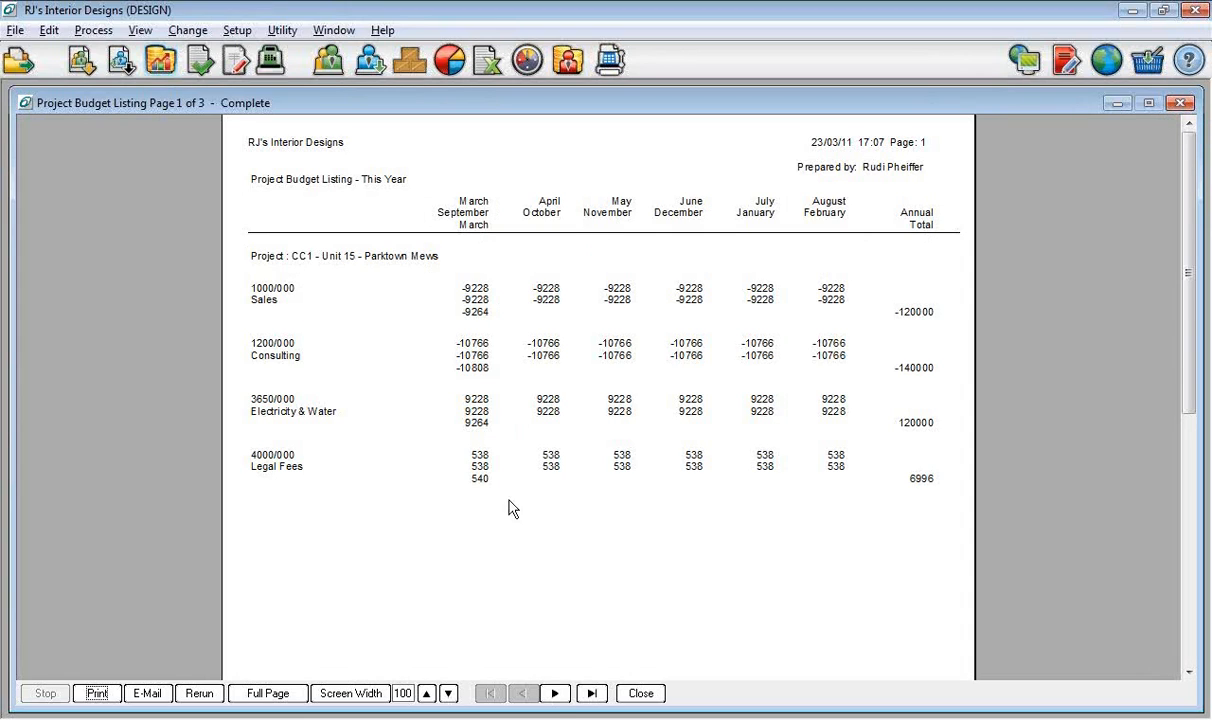
left_click(556, 693)
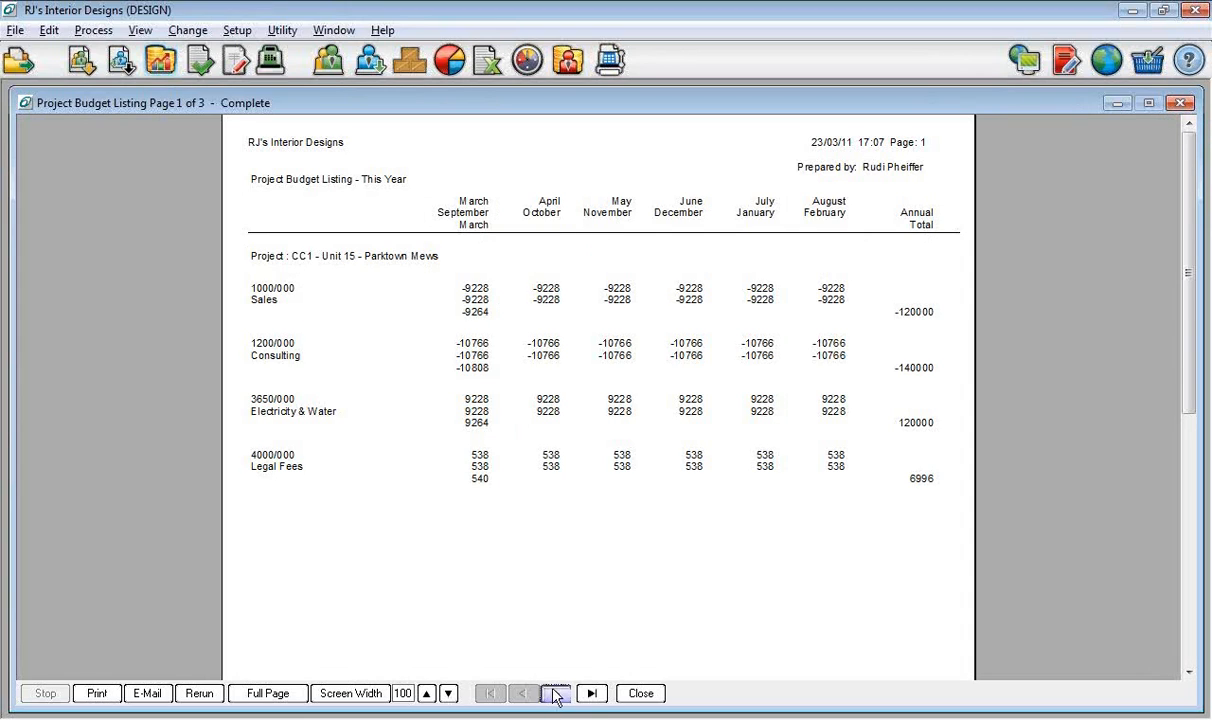
- Go through the remaining pages of the Project Budget Listing and close the report
left_click(556, 693)
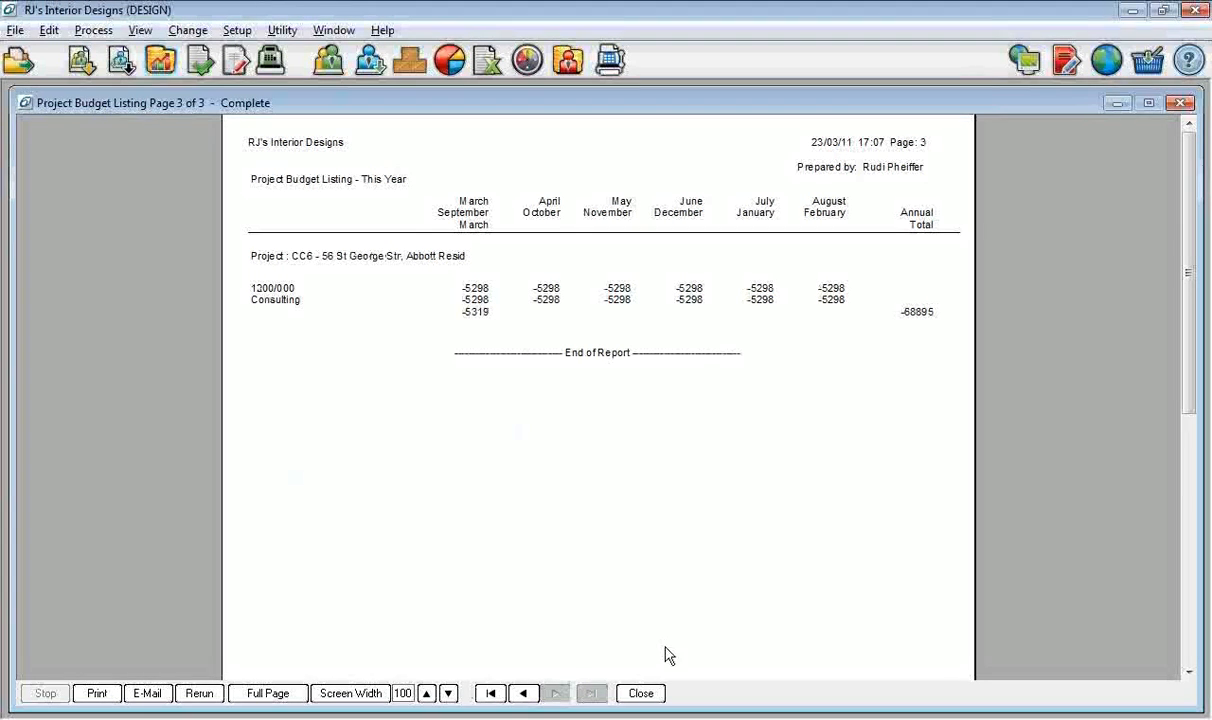
left_click(1179, 104)
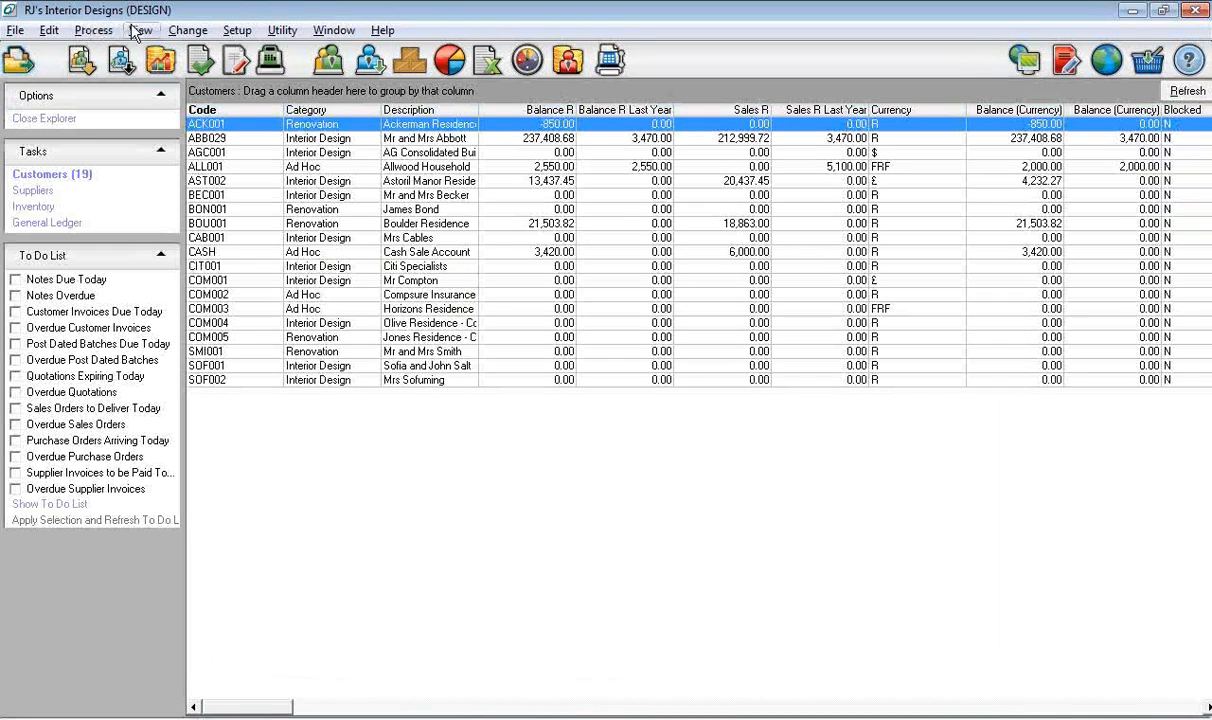
- Run the Project Budget Variance report to screen for this year's February period, grouped by project, review the variances and close it
left_click(139, 30)
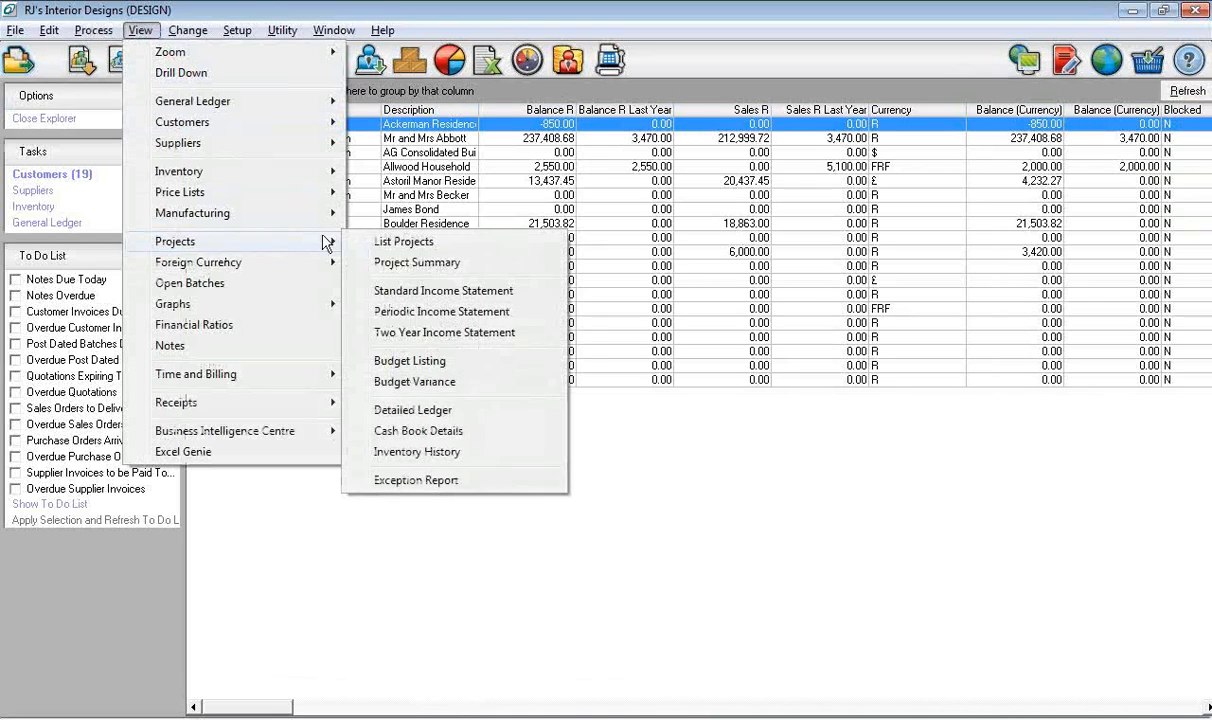
left_click(463, 385)
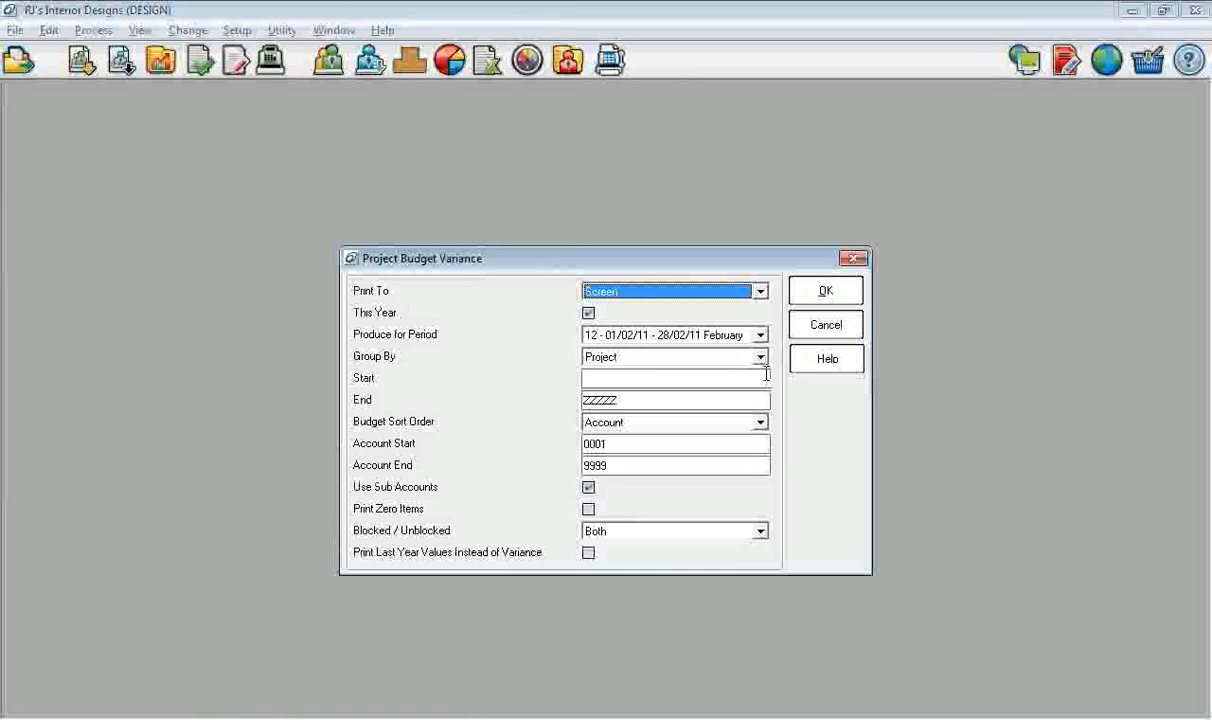
left_click(826, 291)
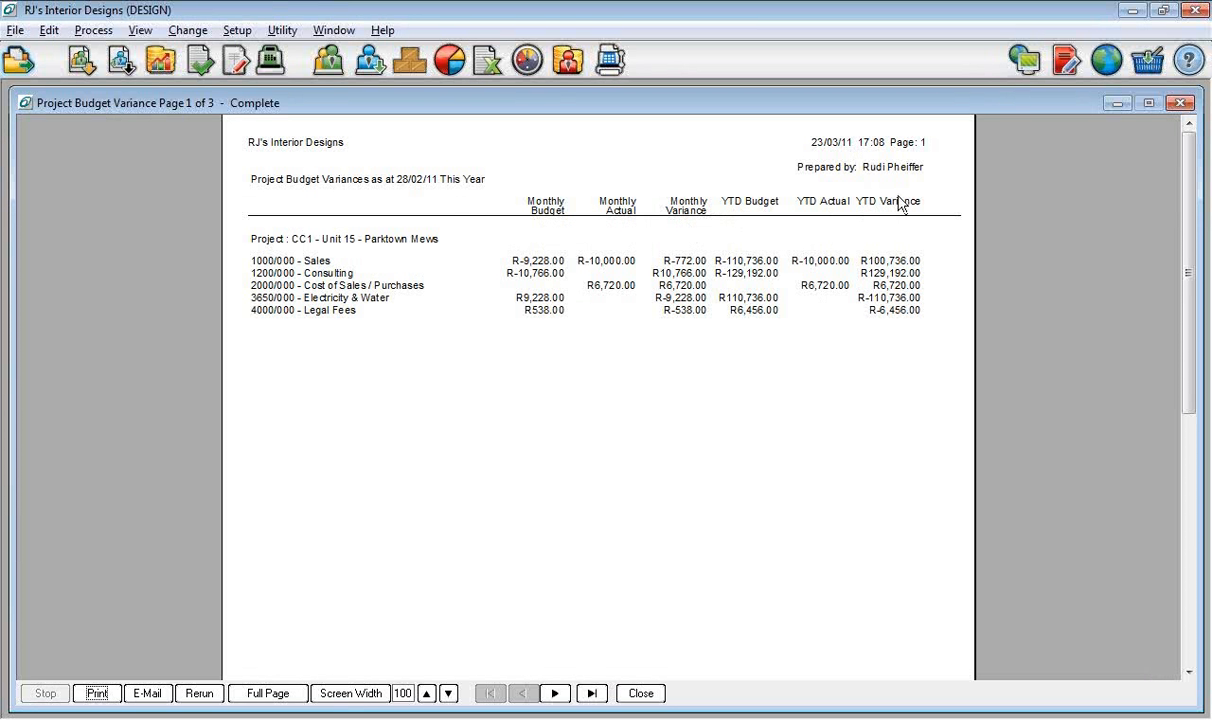
left_click(1180, 104)
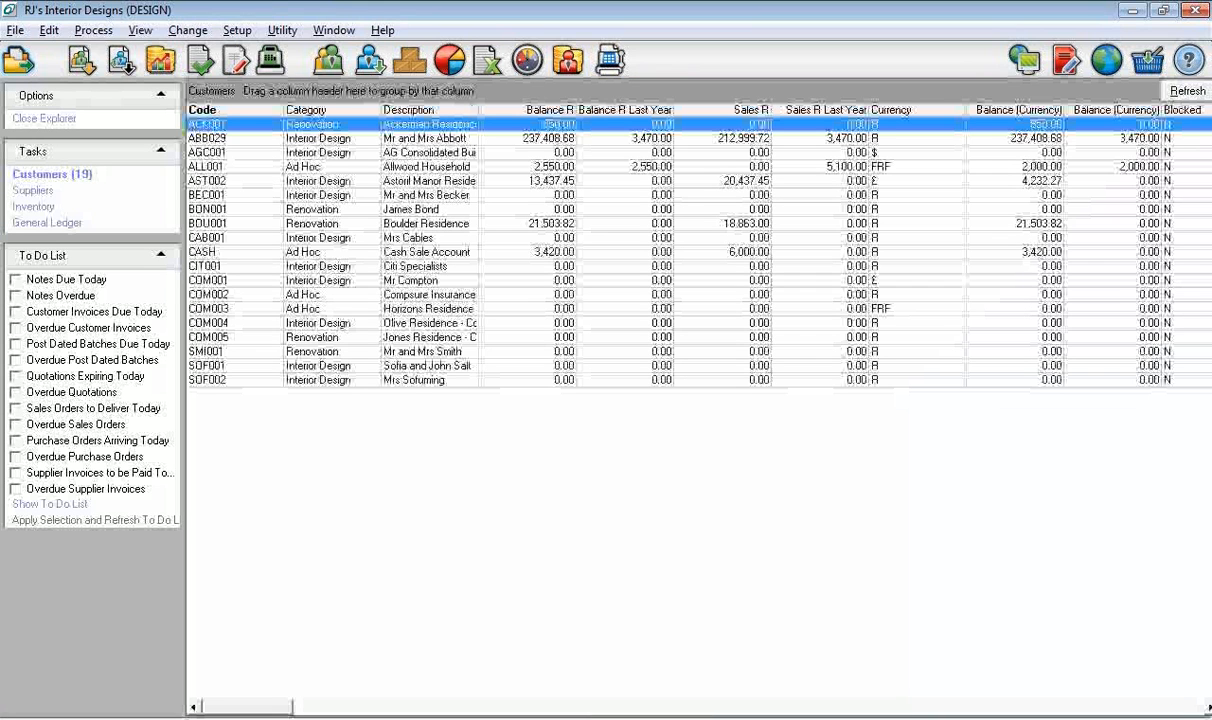
- Run the Project Detailed Ledger to screen for this year's March to February periods, view its first two pages and close it
left_click(141, 31)
mouse_move(279, 244)
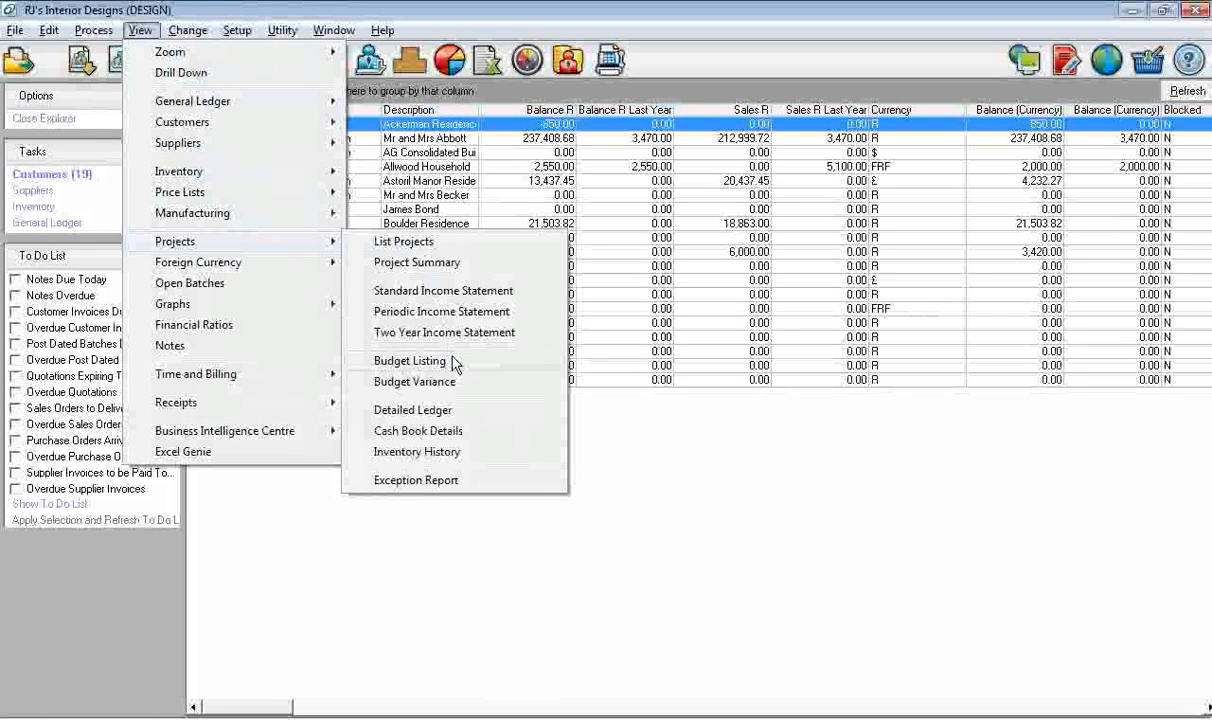
left_click(471, 412)
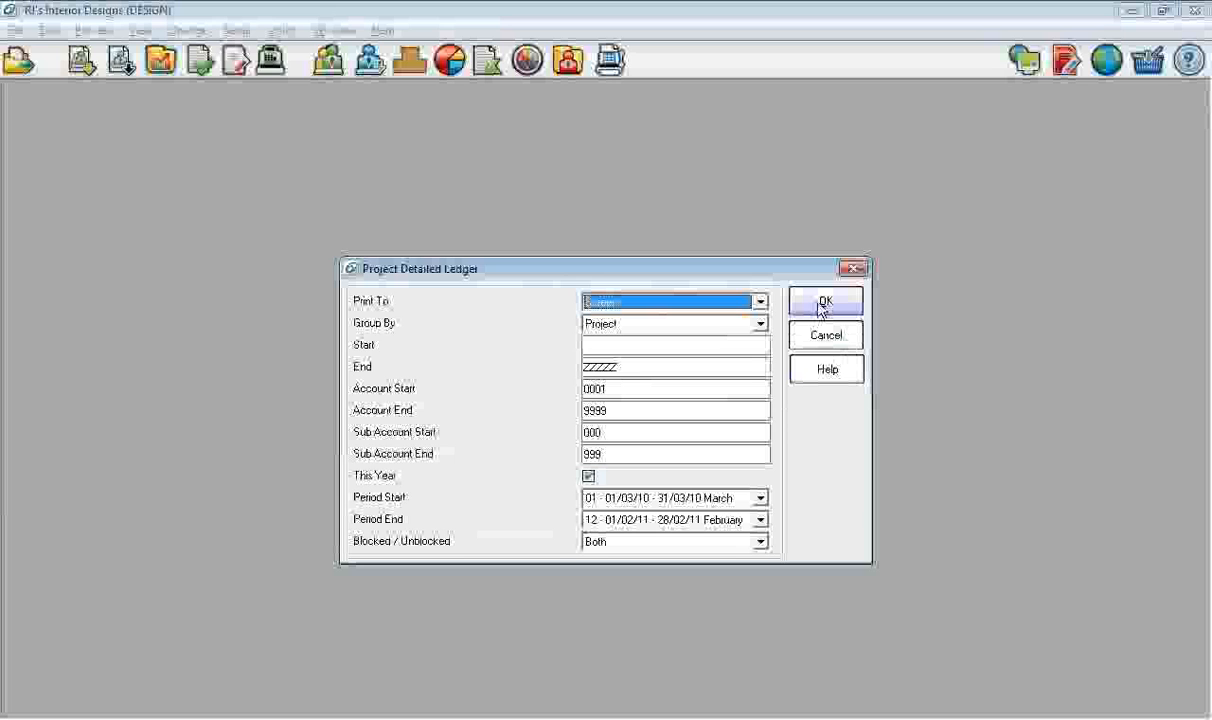
left_click(824, 303)
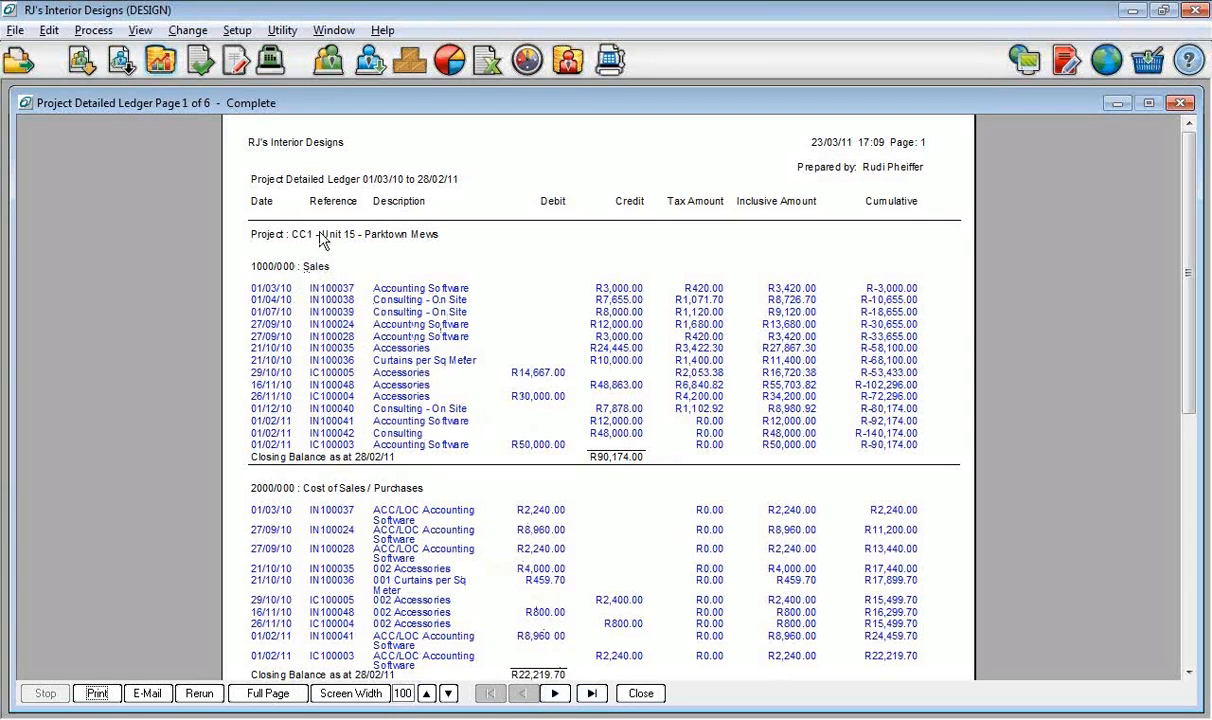
left_click(556, 694)
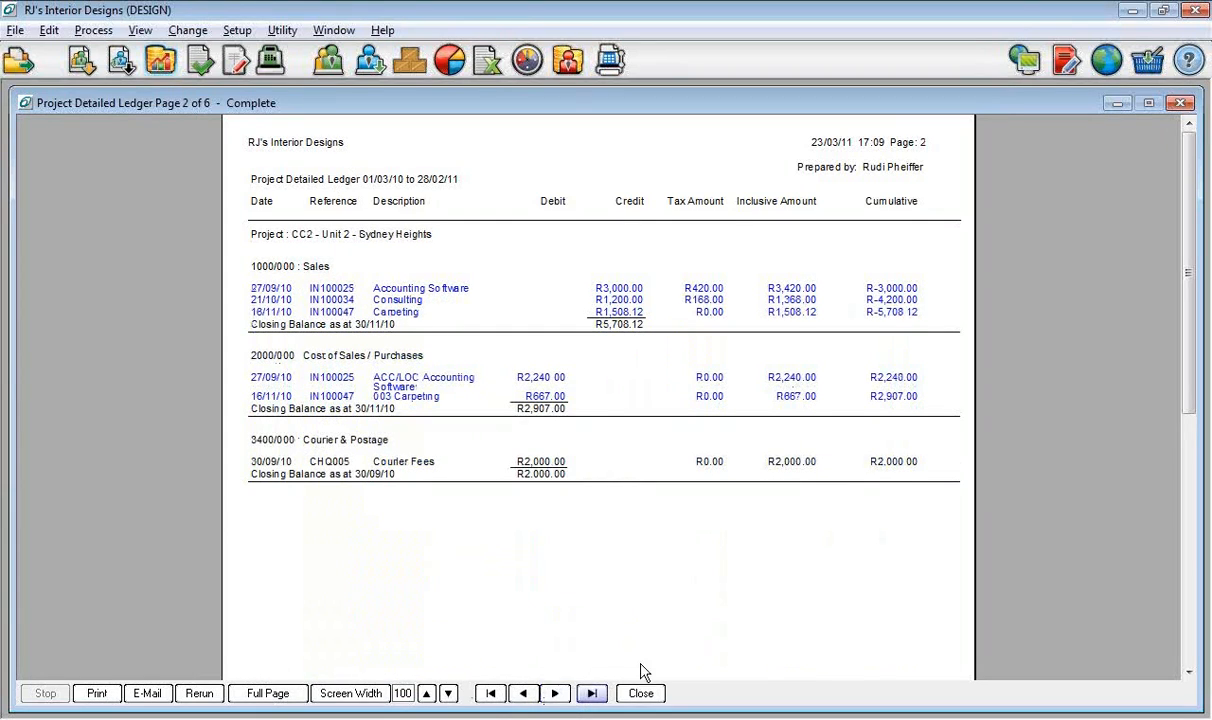
left_click(1181, 103)
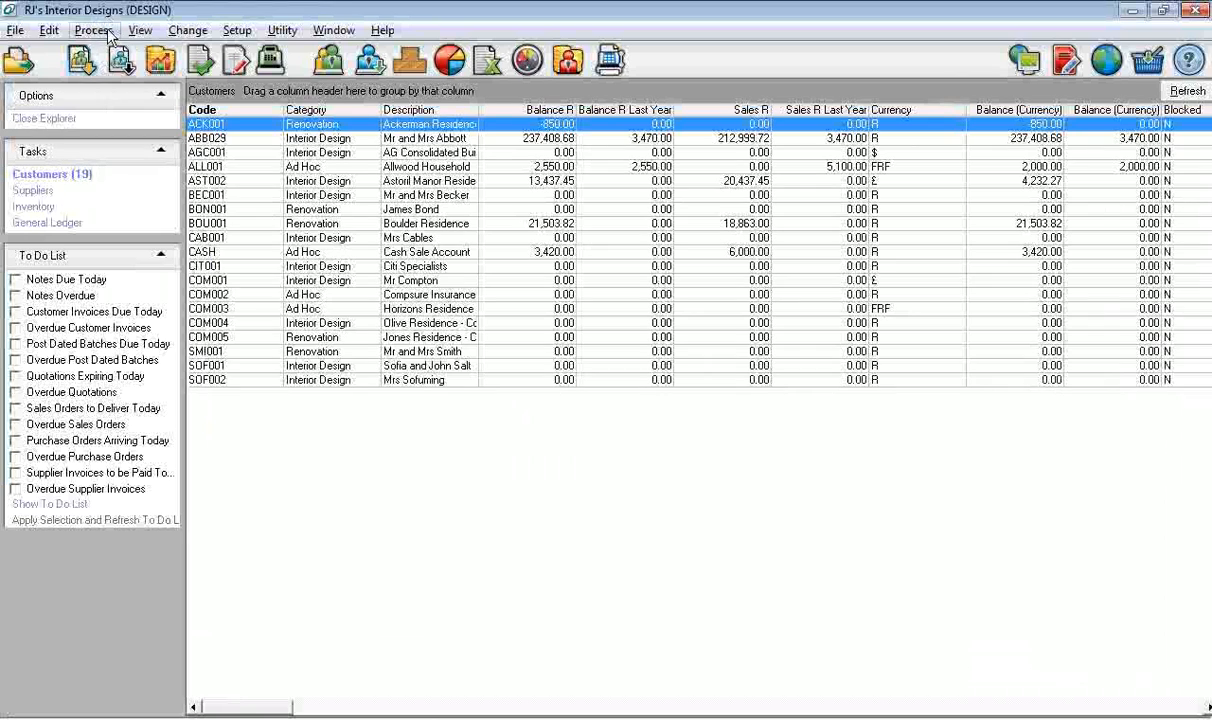
- Run the Project Exception Report to screen for this year's March to February periods, review the listed transactions and close it
left_click(140, 30)
mouse_move(214, 238)
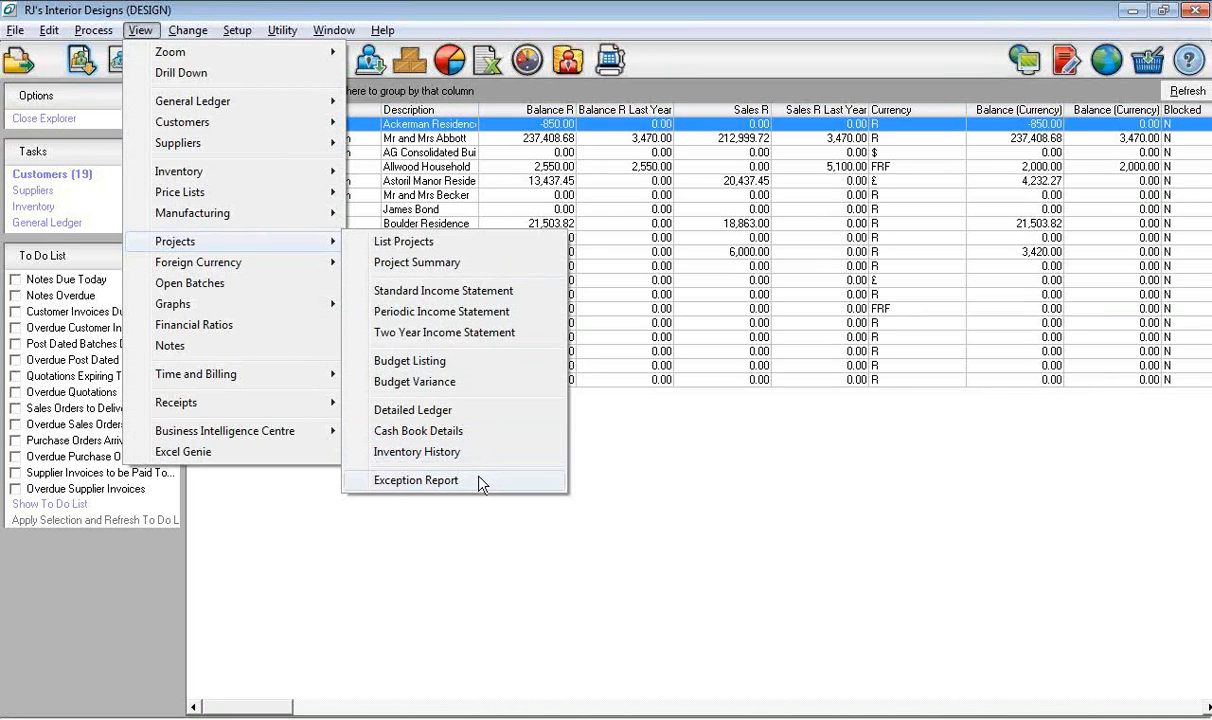
left_click(480, 484)
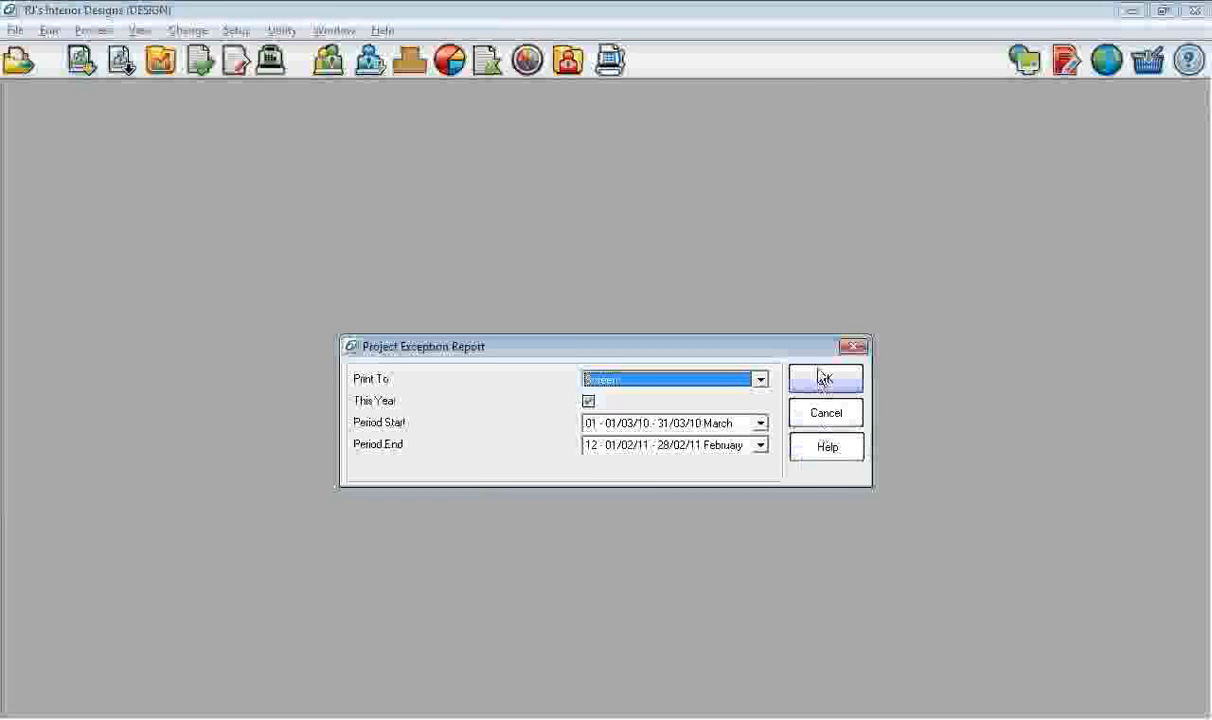
left_click(823, 379)
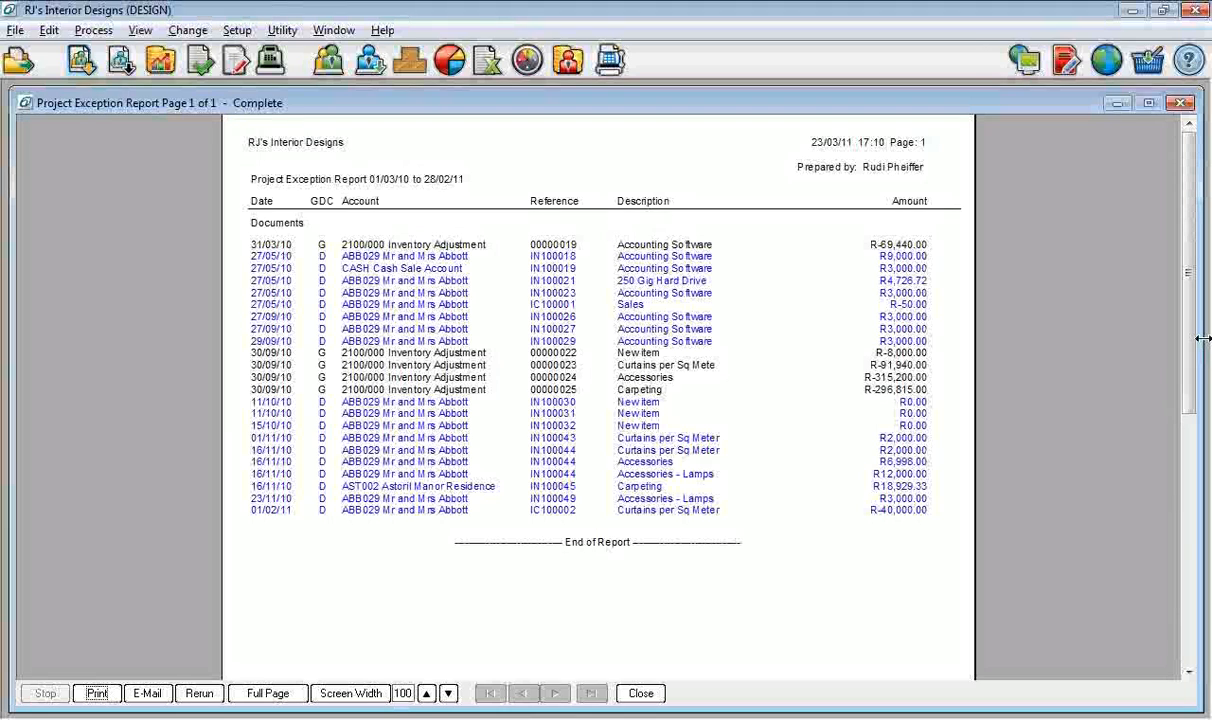
left_click(1183, 104)
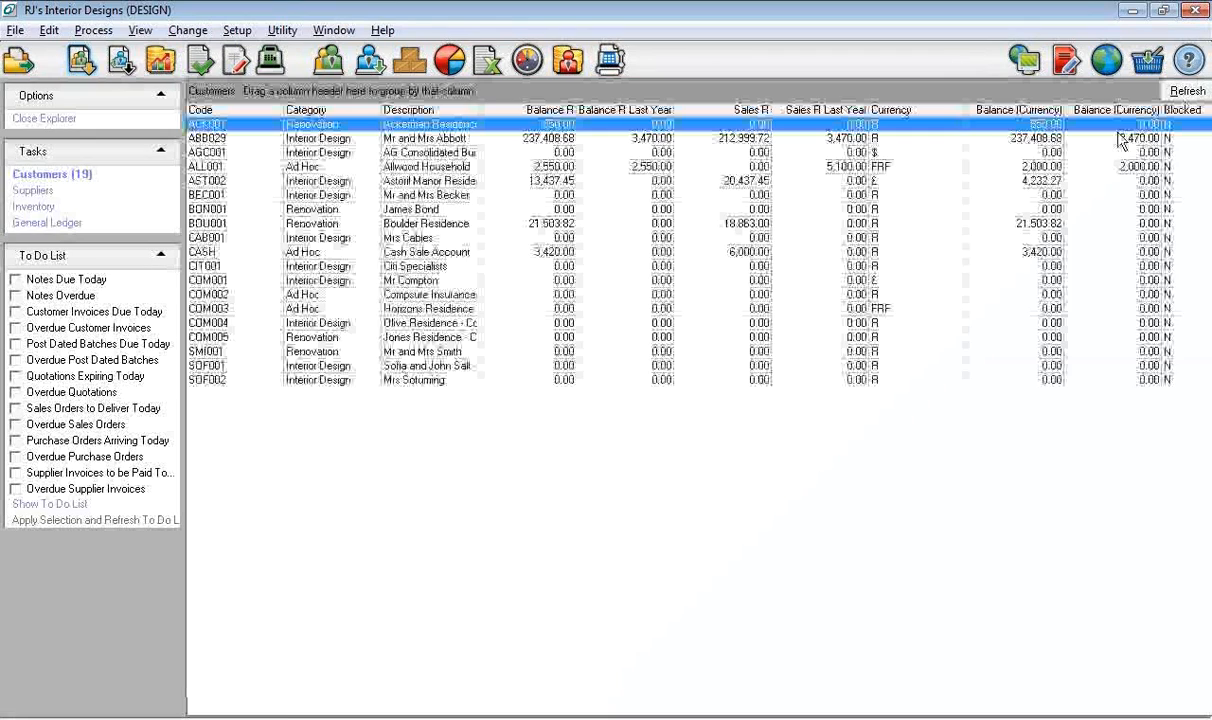
left_click(138, 30)
left_click(726, 581)
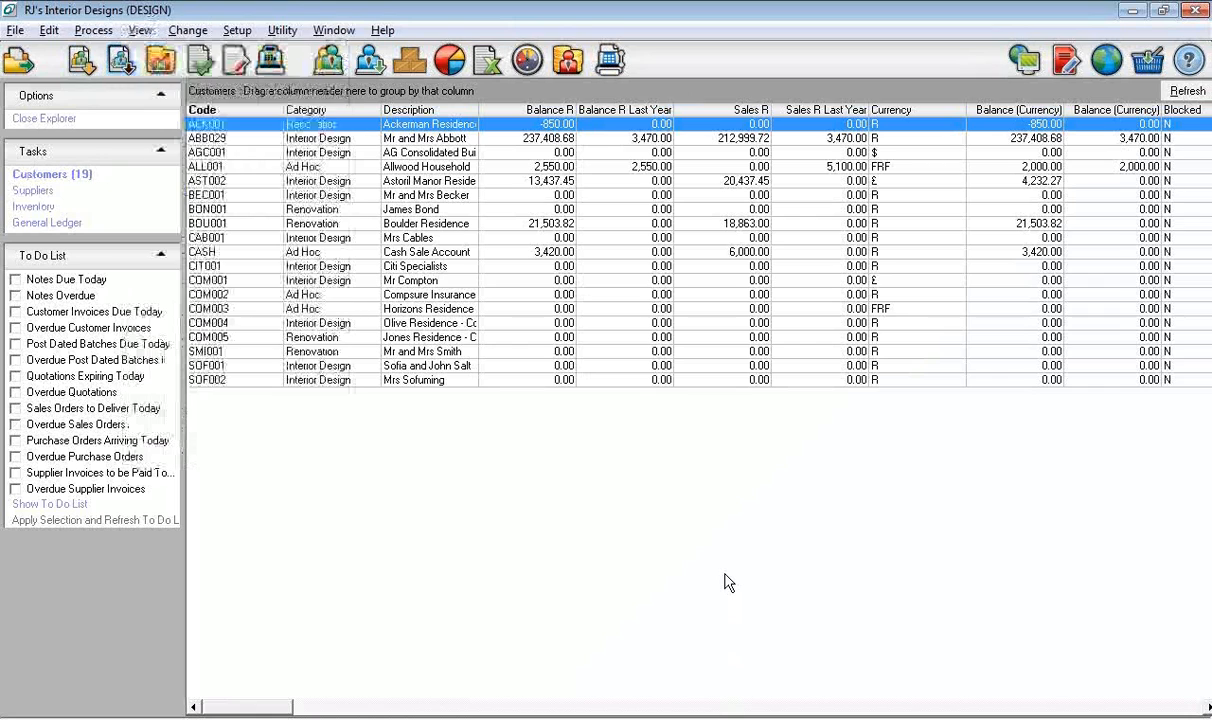
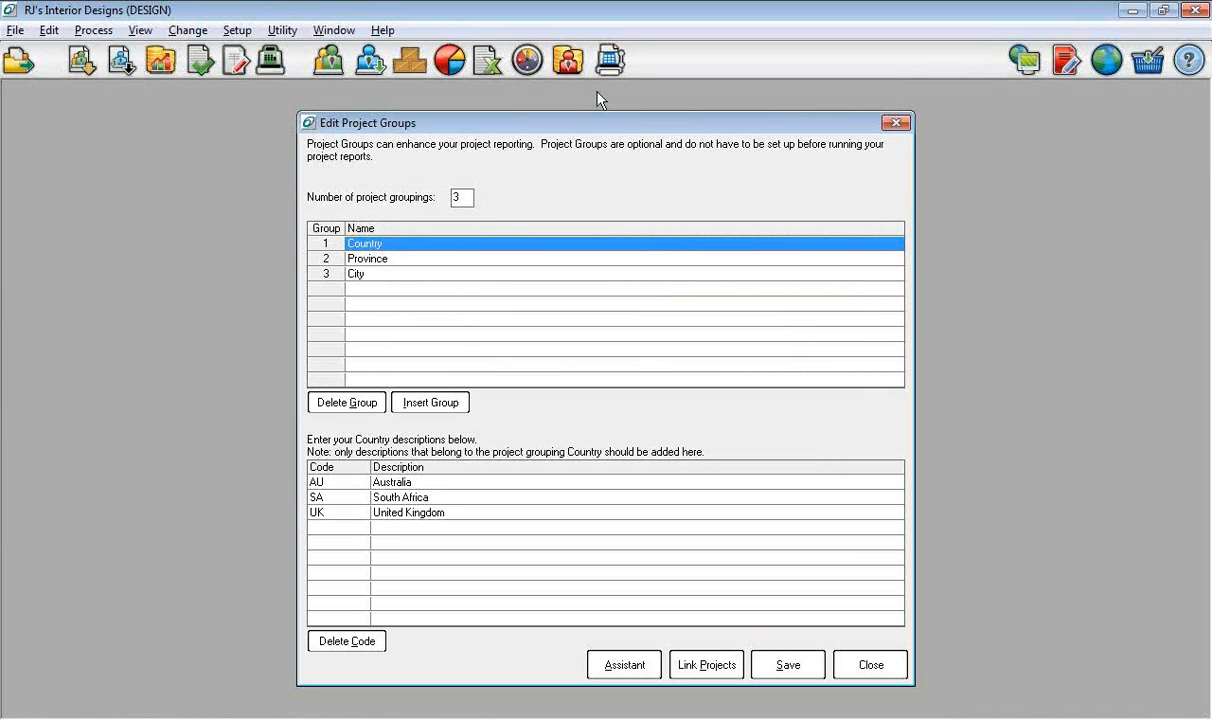
- Review the codes and descriptions defined for the Province and City project groups
left_click(345, 259)
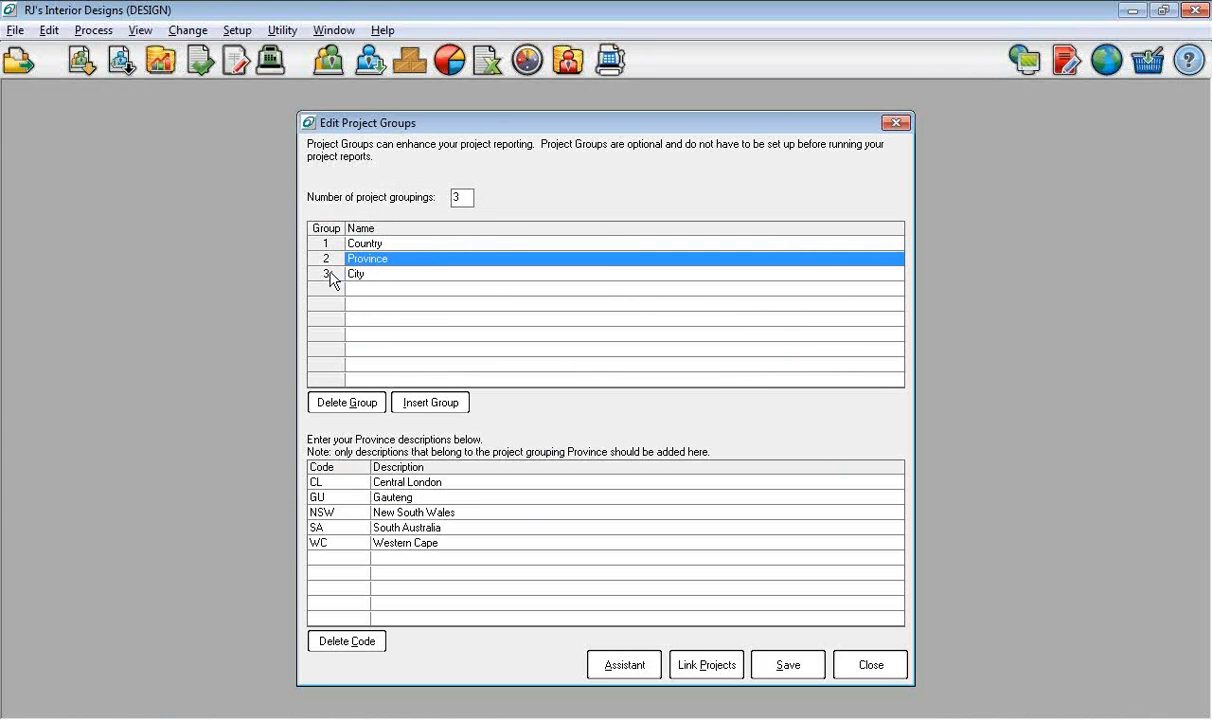
left_click(331, 276)
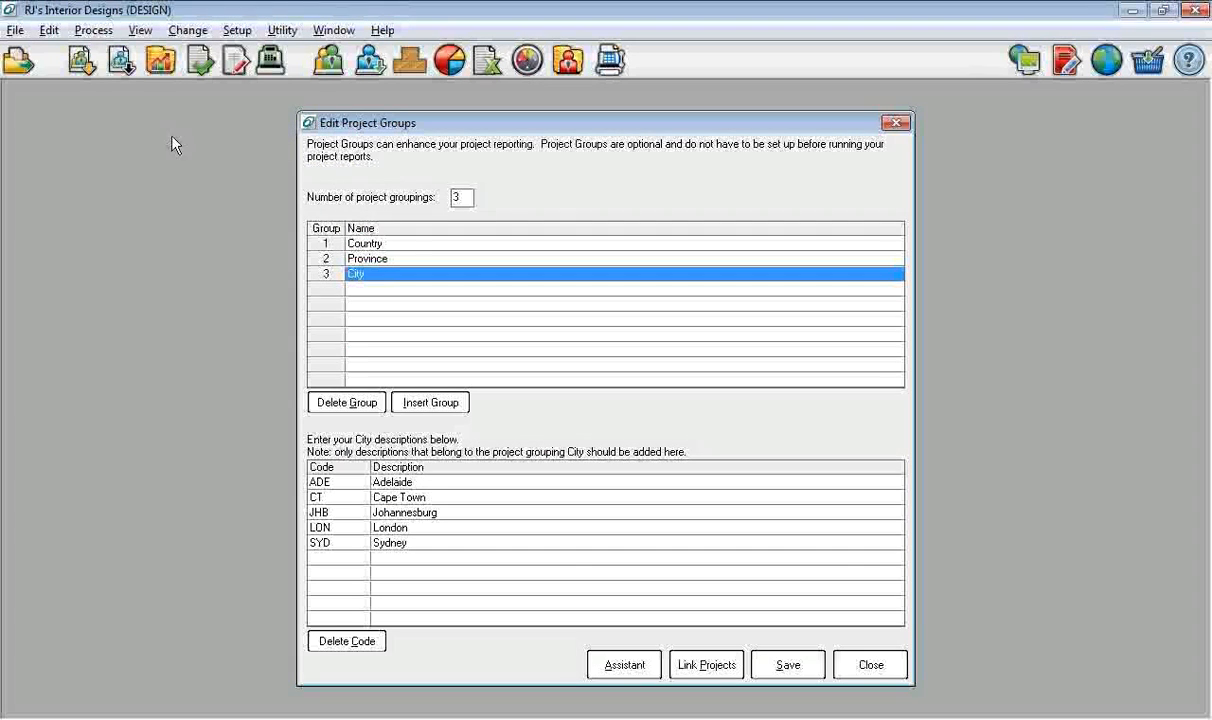
- Create a new project with code CC7 and enter the site's street address as its description
left_click(50, 32)
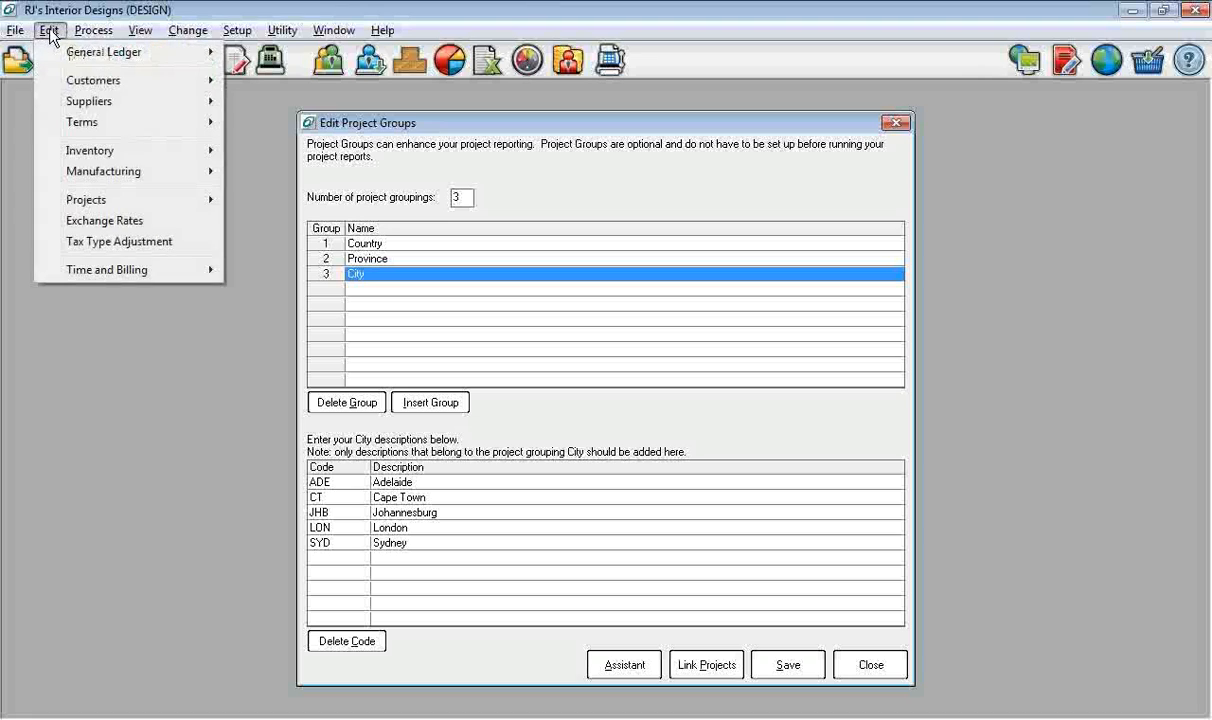
mouse_move(113, 203)
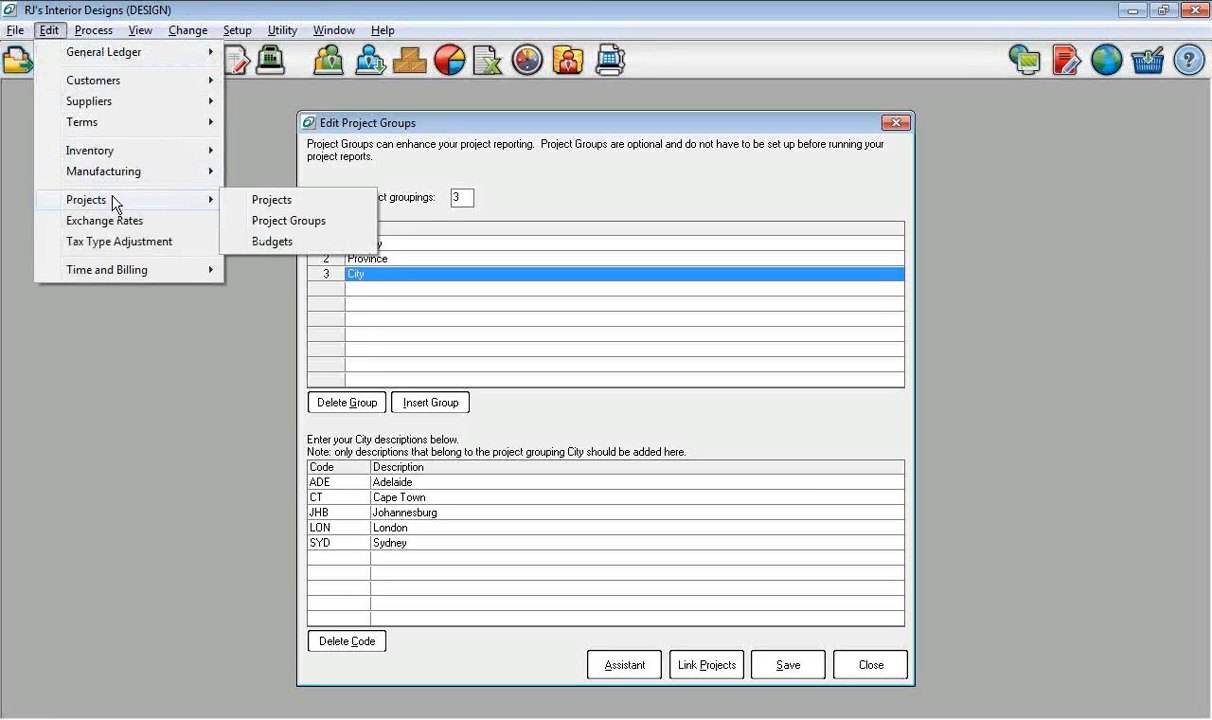
left_click(305, 200)
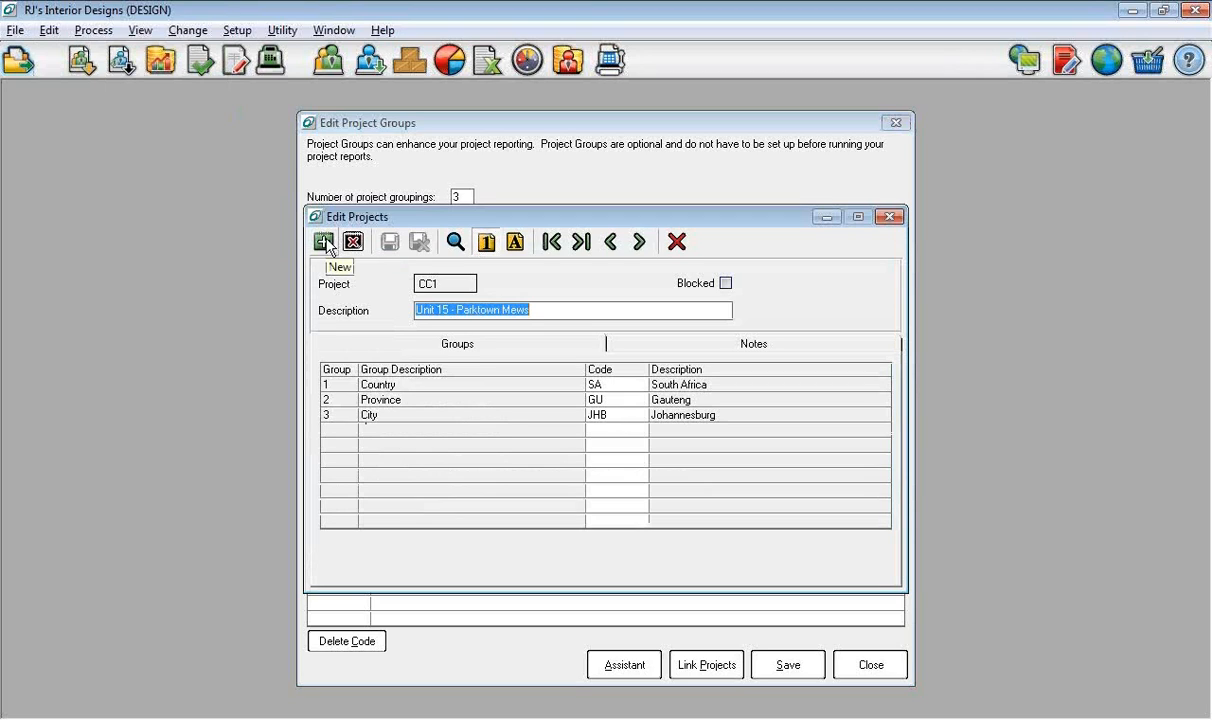
left_click(327, 244)
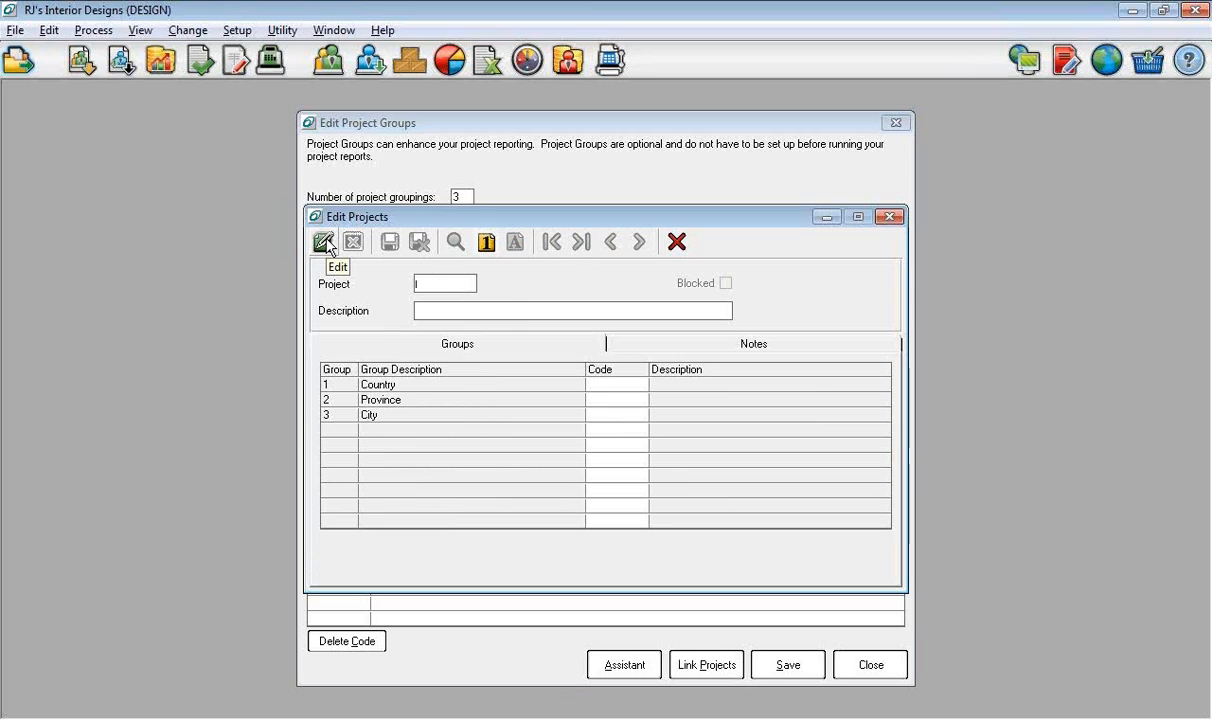
type("CC7")
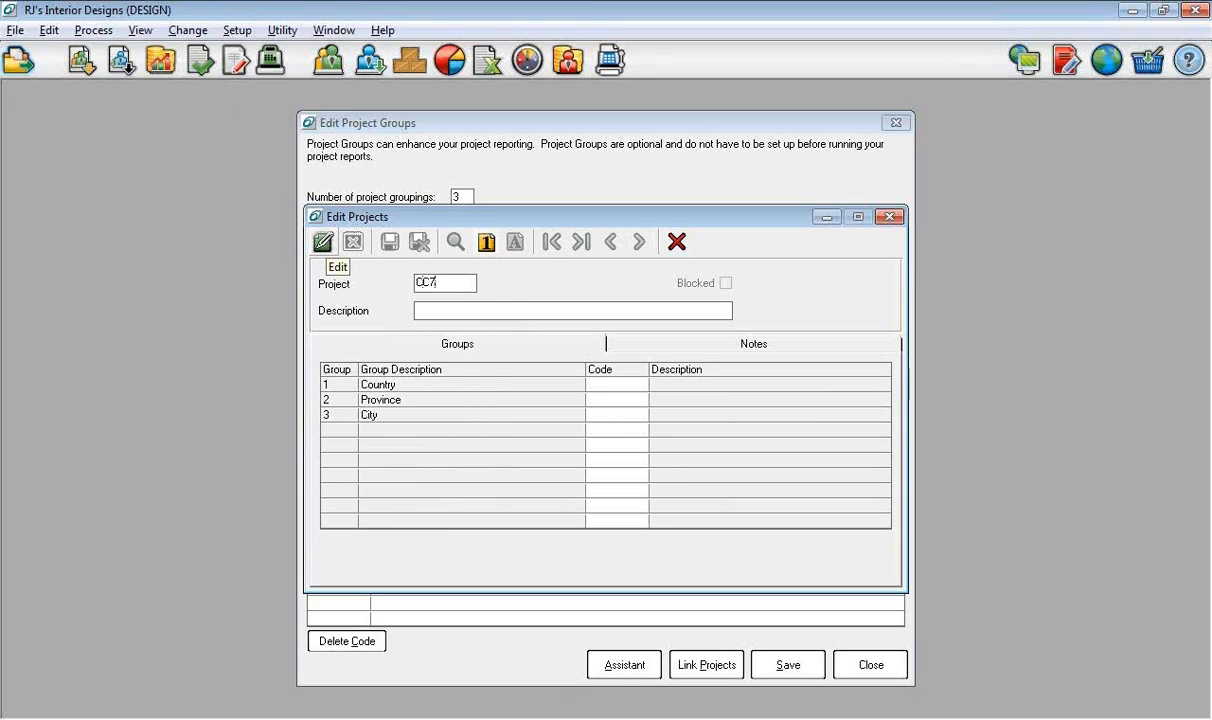
left_click(324, 243)
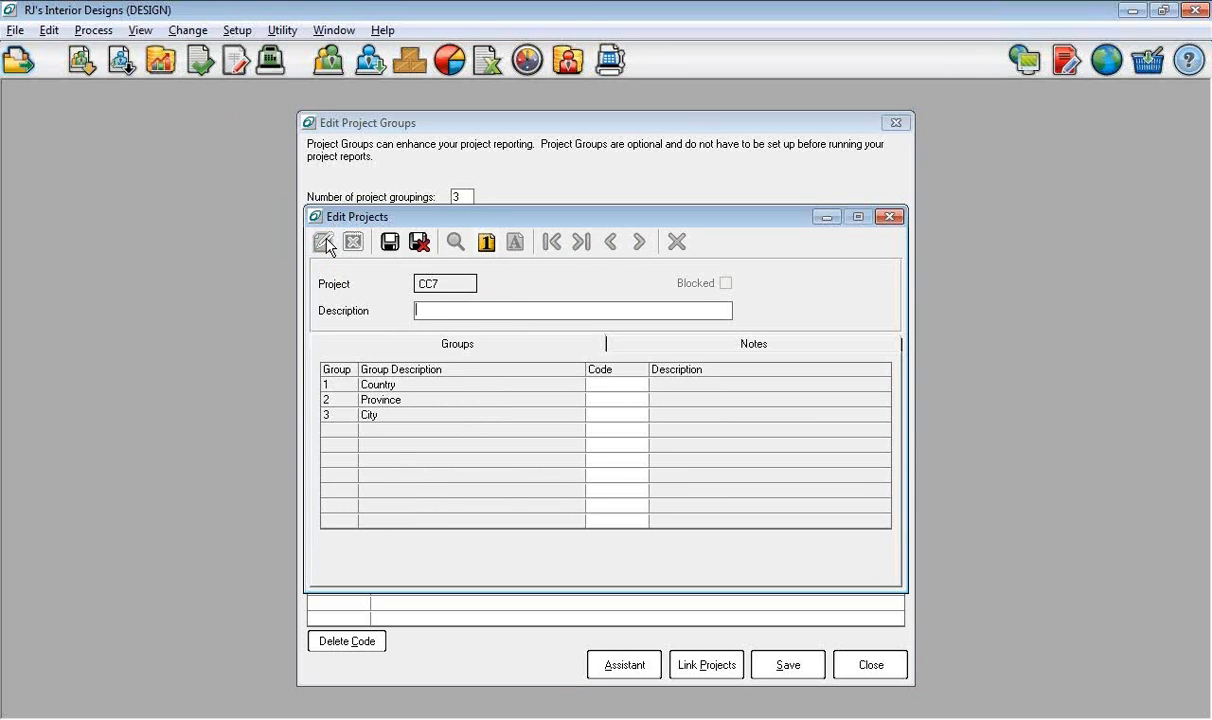
type("10 chur")
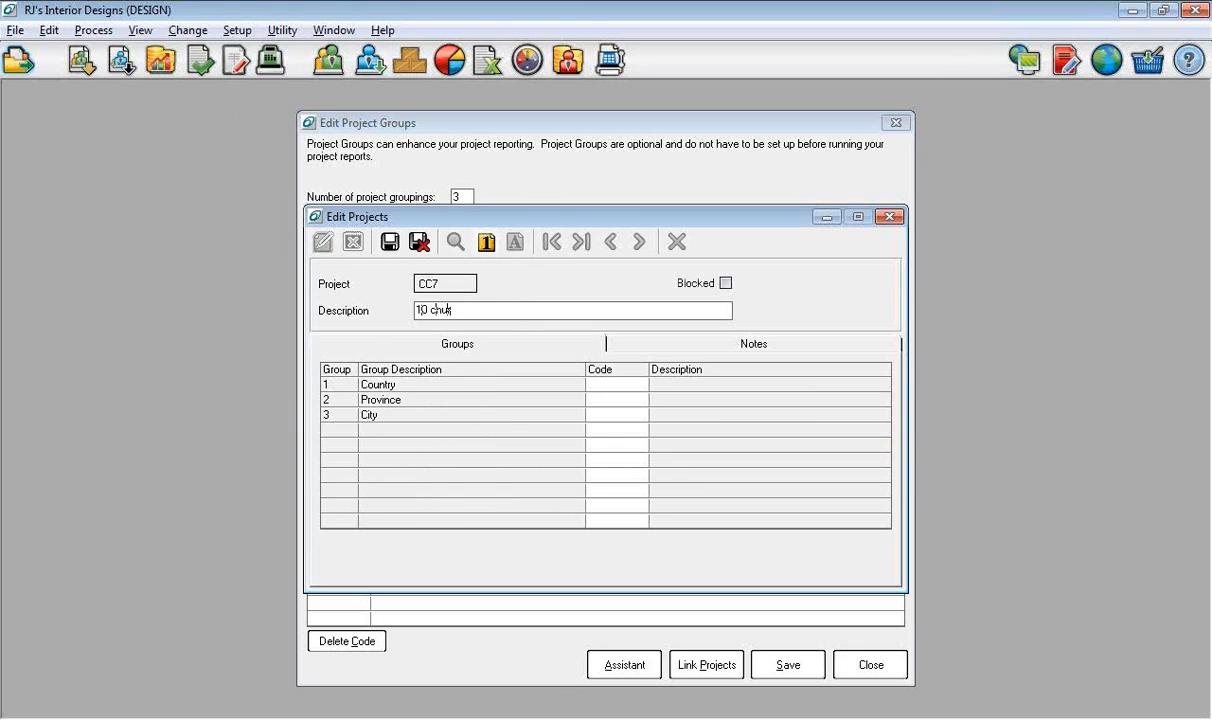
type("ch street")
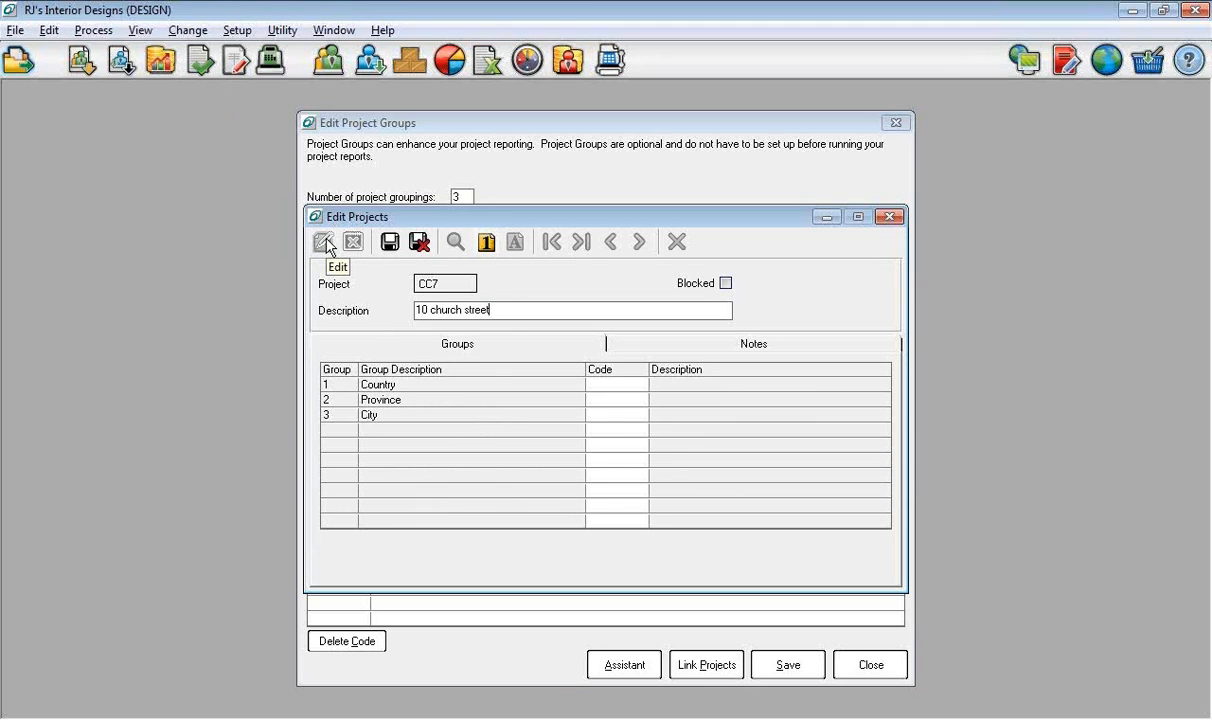
- Assign project CC7's group codes: SA for Country, GU for Province and JHB for City
left_click(628, 388)
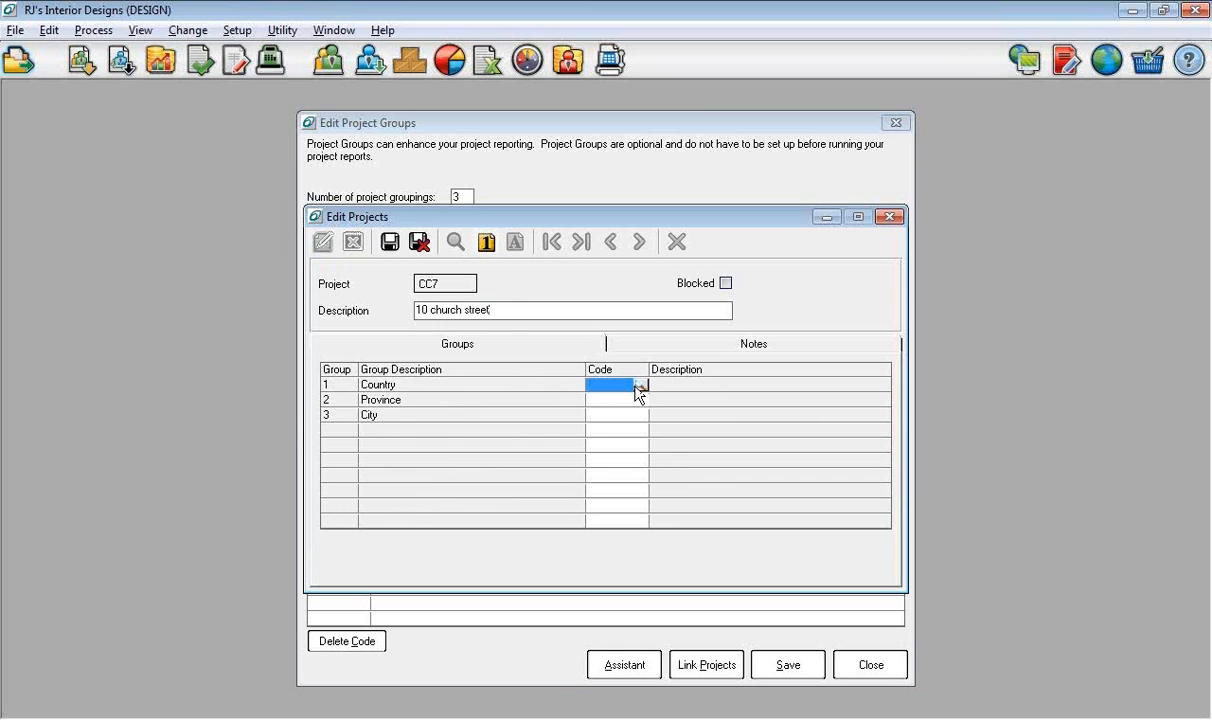
left_click(642, 386)
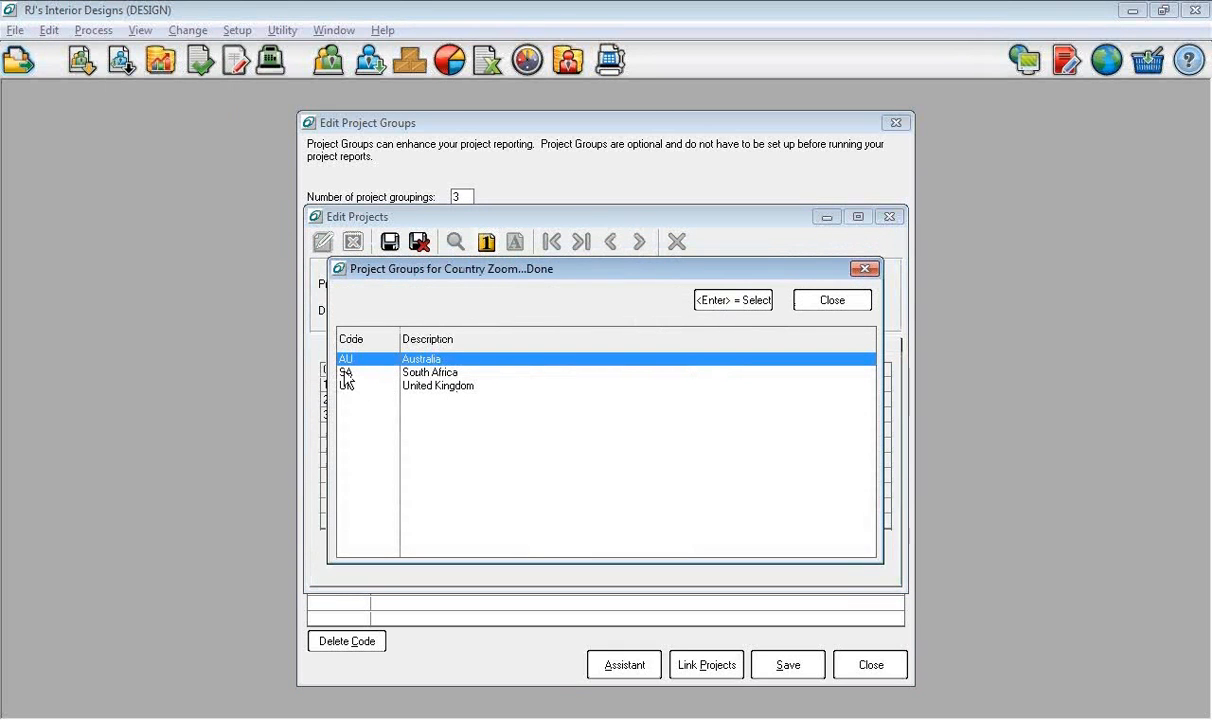
double_click(344, 373)
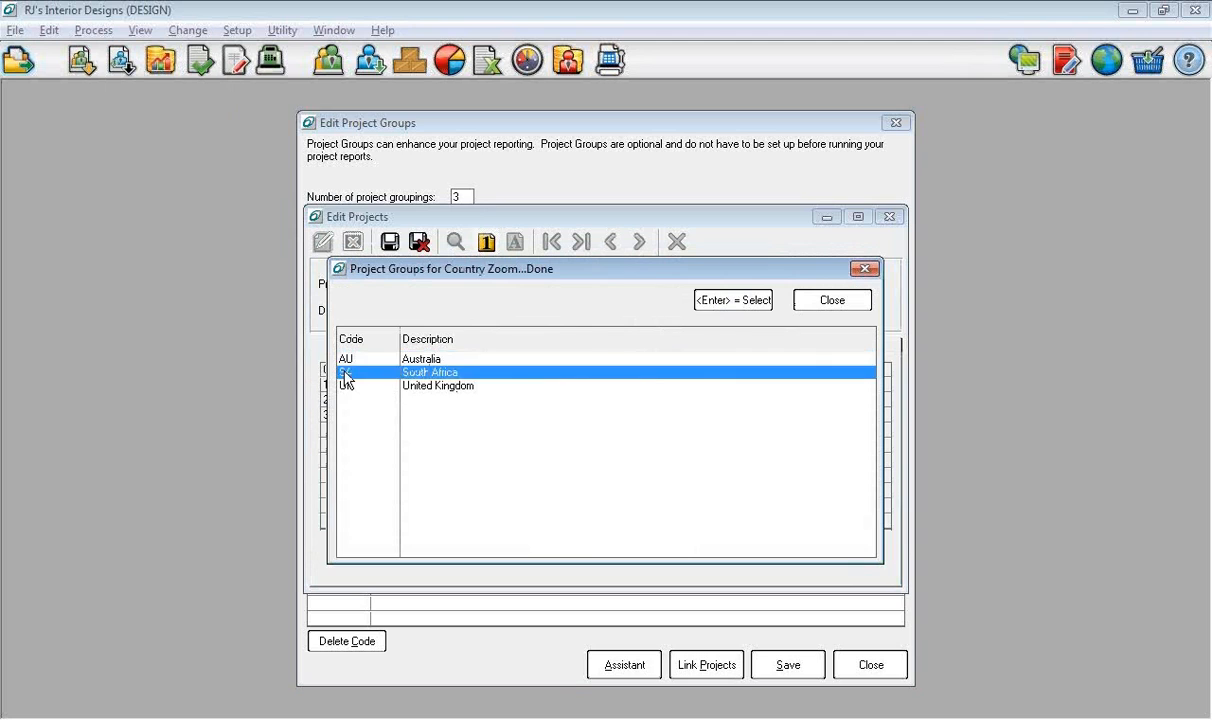
left_click(636, 400)
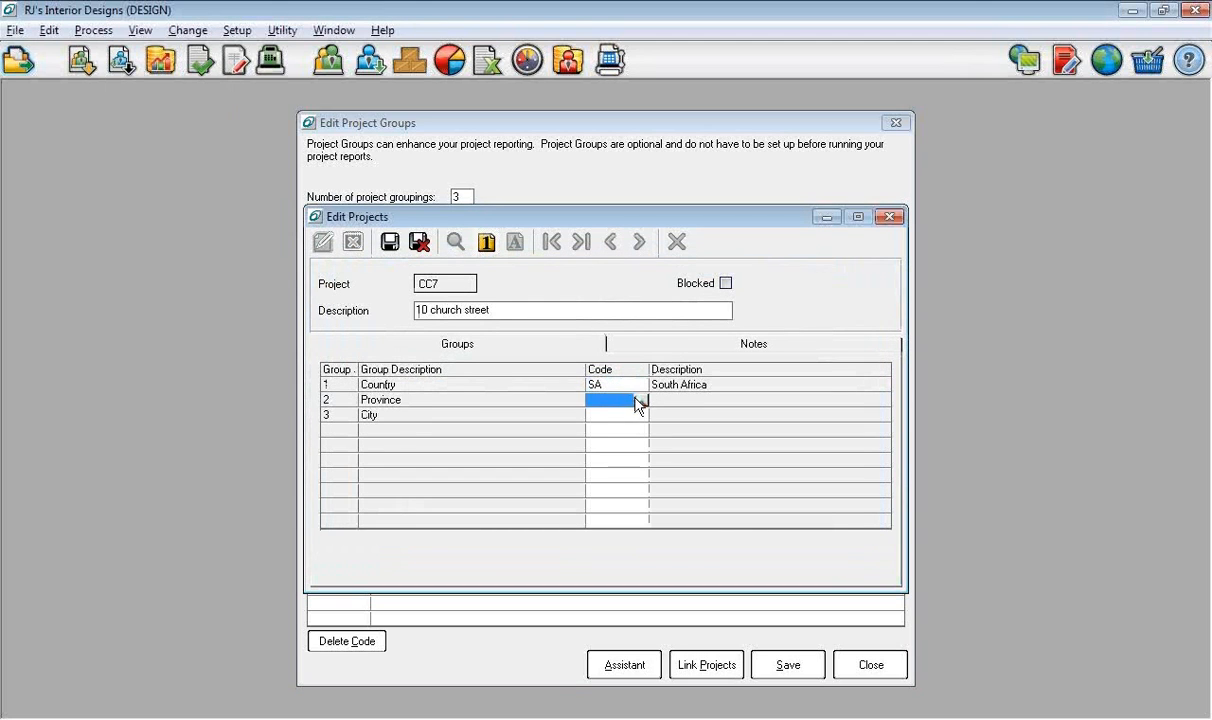
left_click(639, 400)
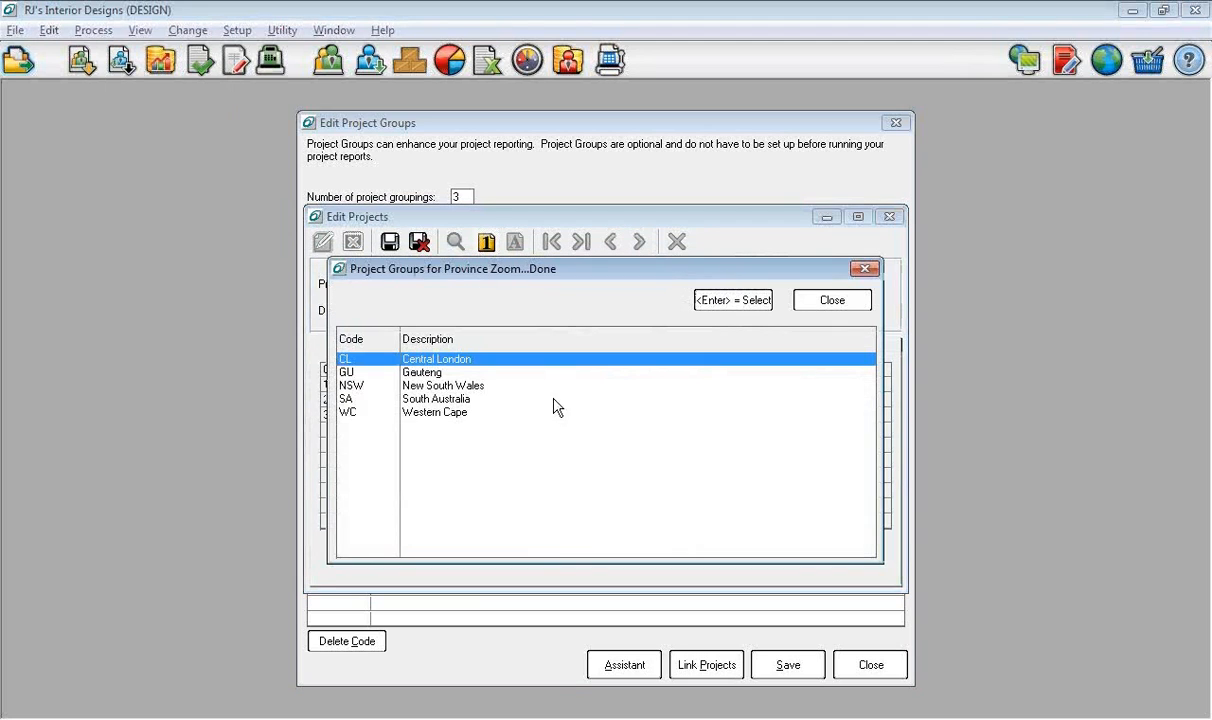
double_click(342, 373)
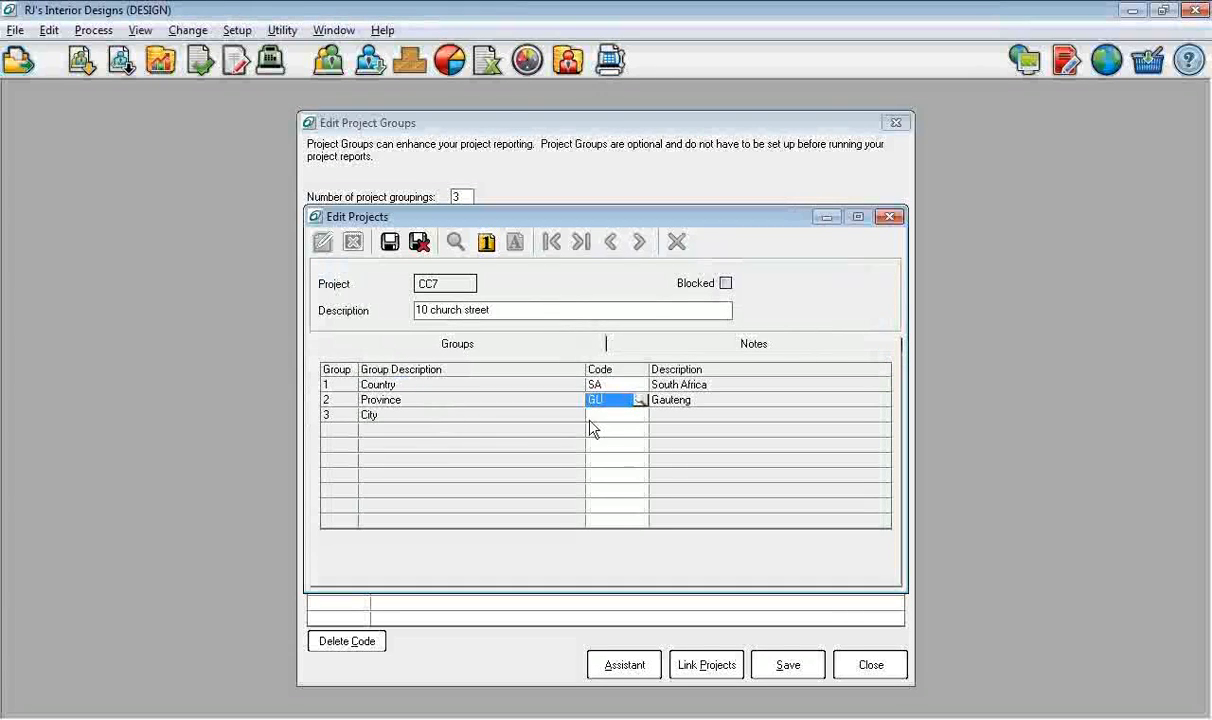
left_click(634, 414)
left_click(638, 414)
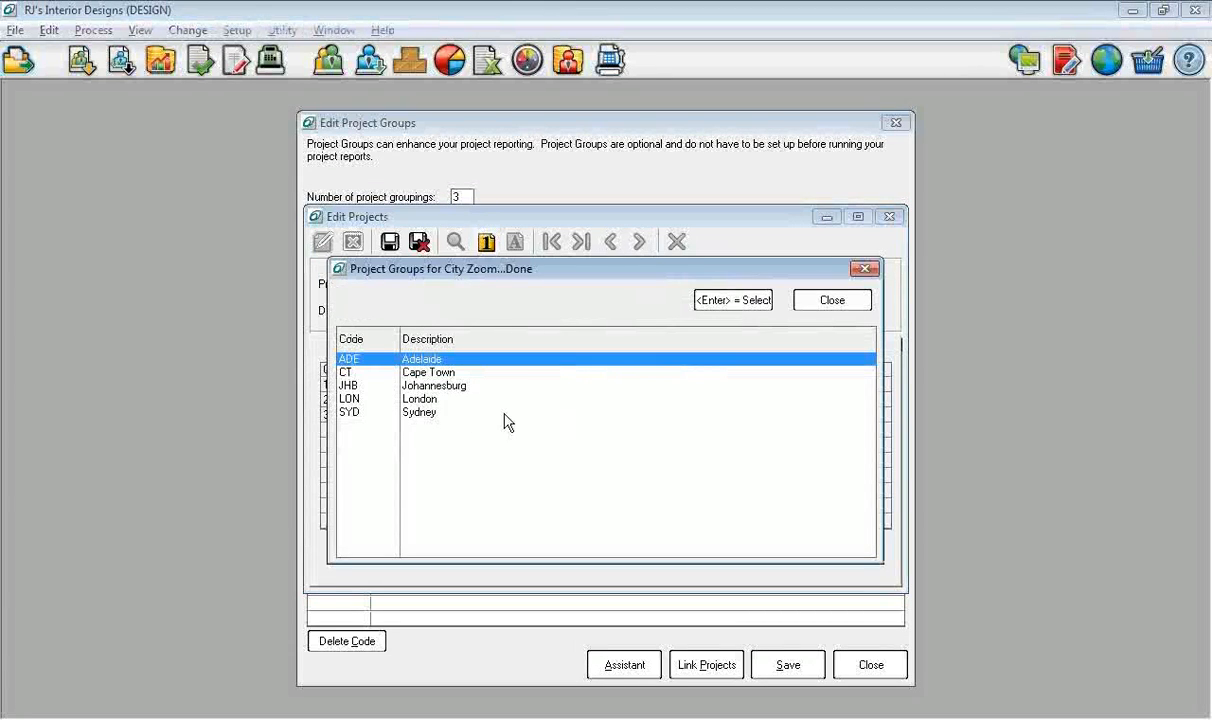
double_click(350, 386)
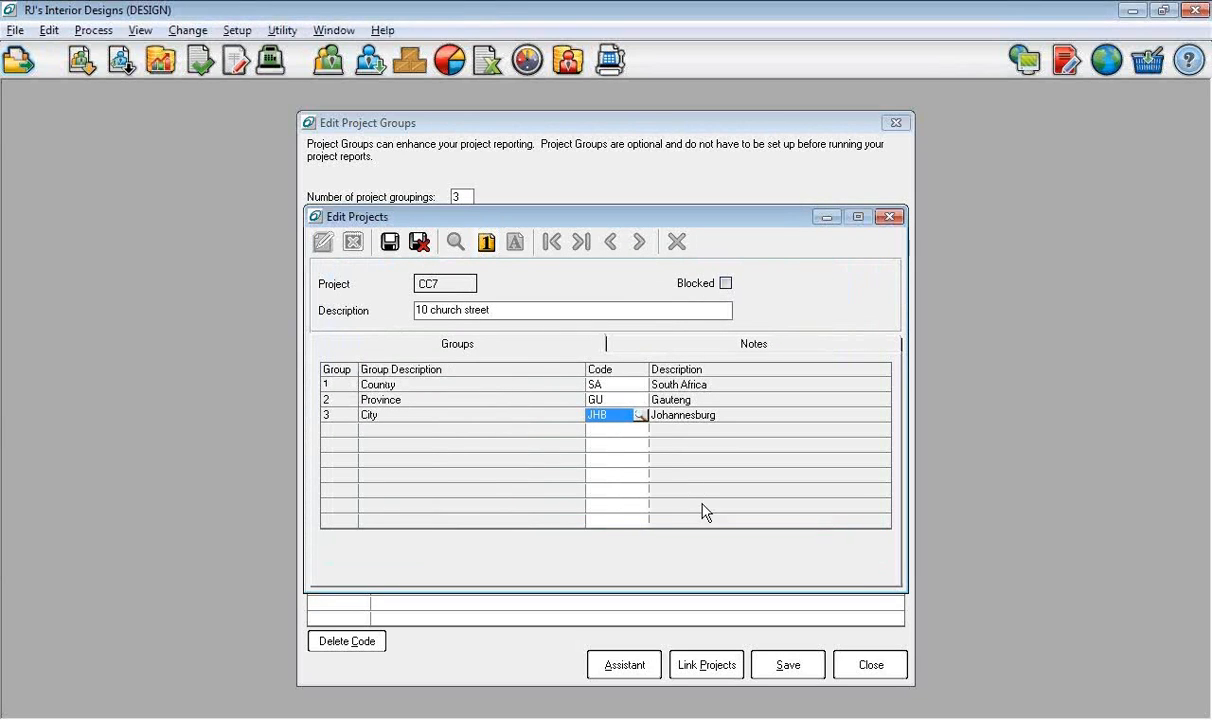
- Save project CC7 and close the project editor
left_click(389, 245)
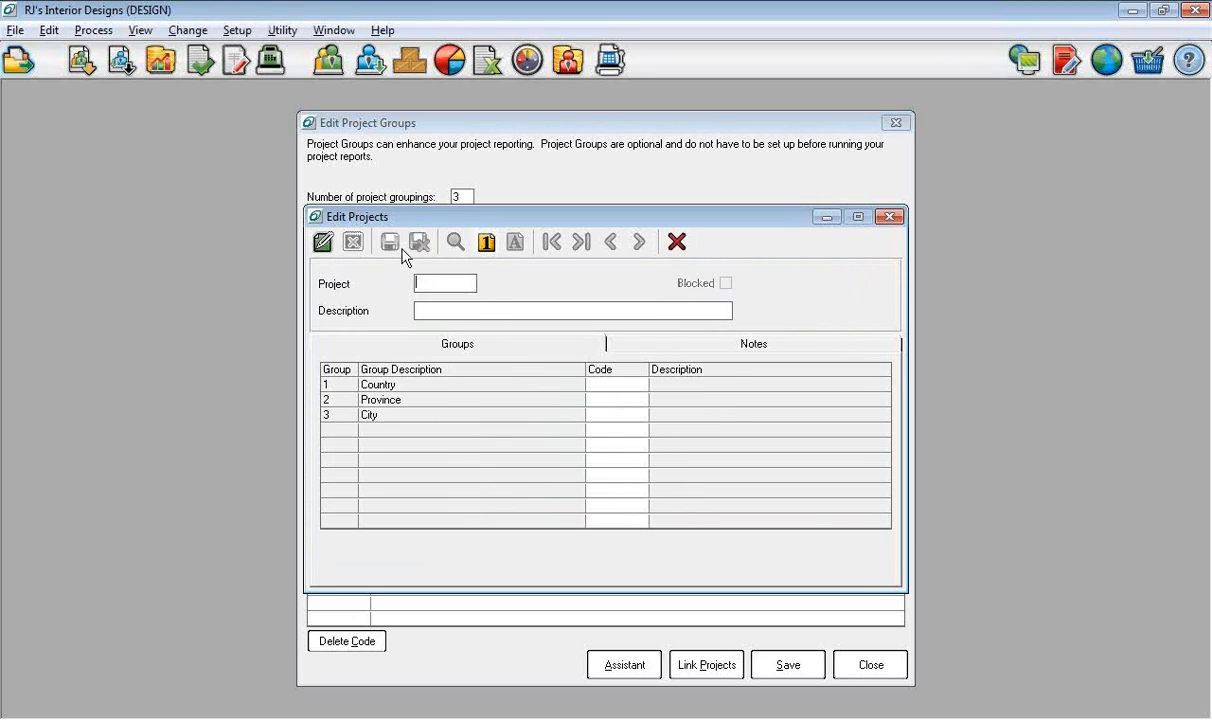
left_click(678, 243)
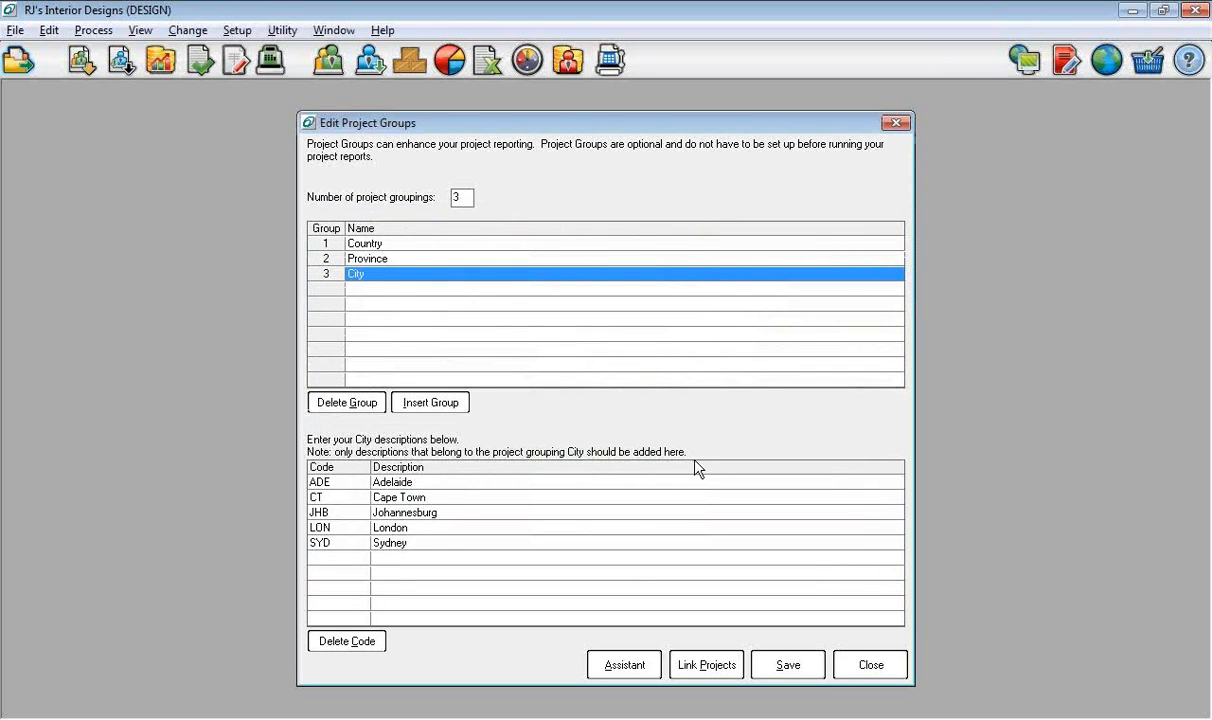
- Review the project-to-group links and the group codes offered for project CC1, discard any changes and close the project groups setup
left_click(700, 665)
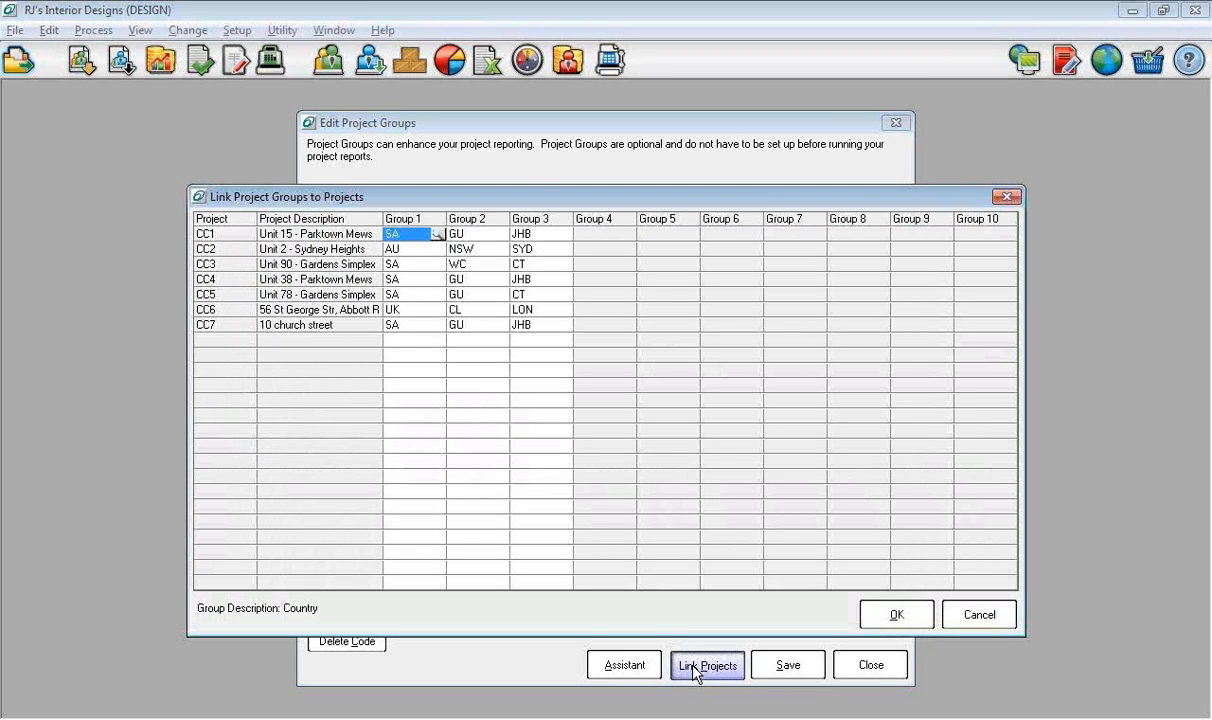
left_click(437, 234)
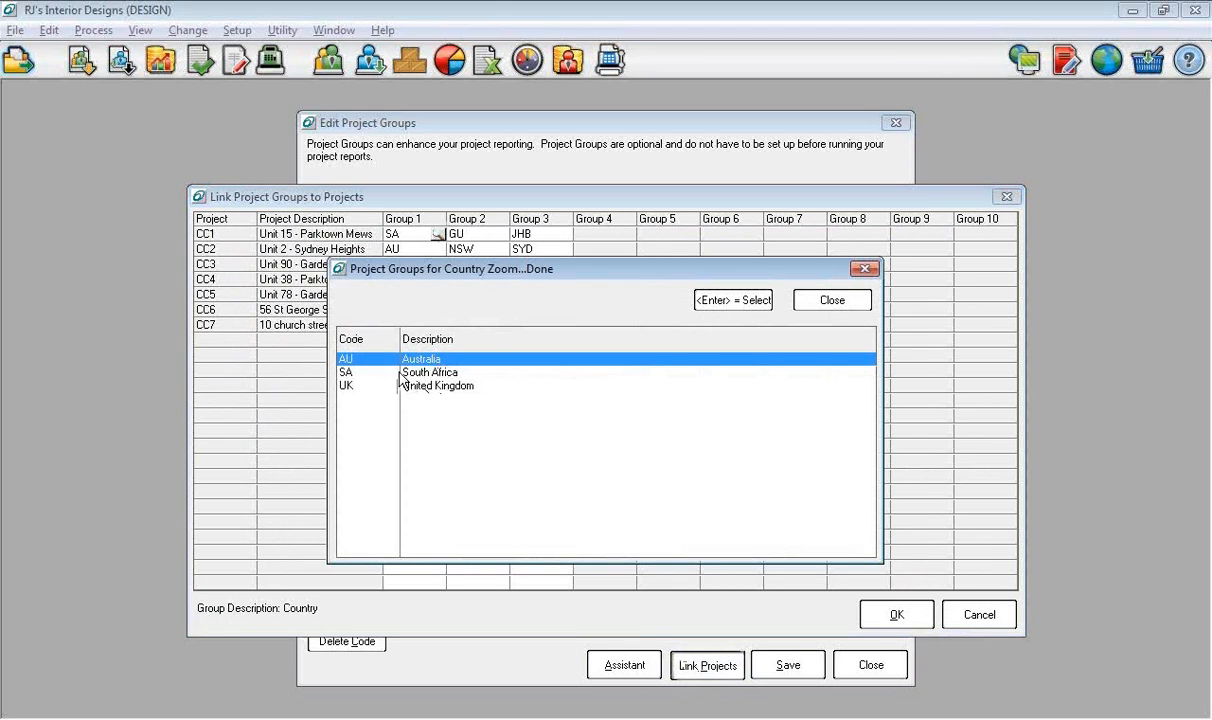
double_click(384, 372)
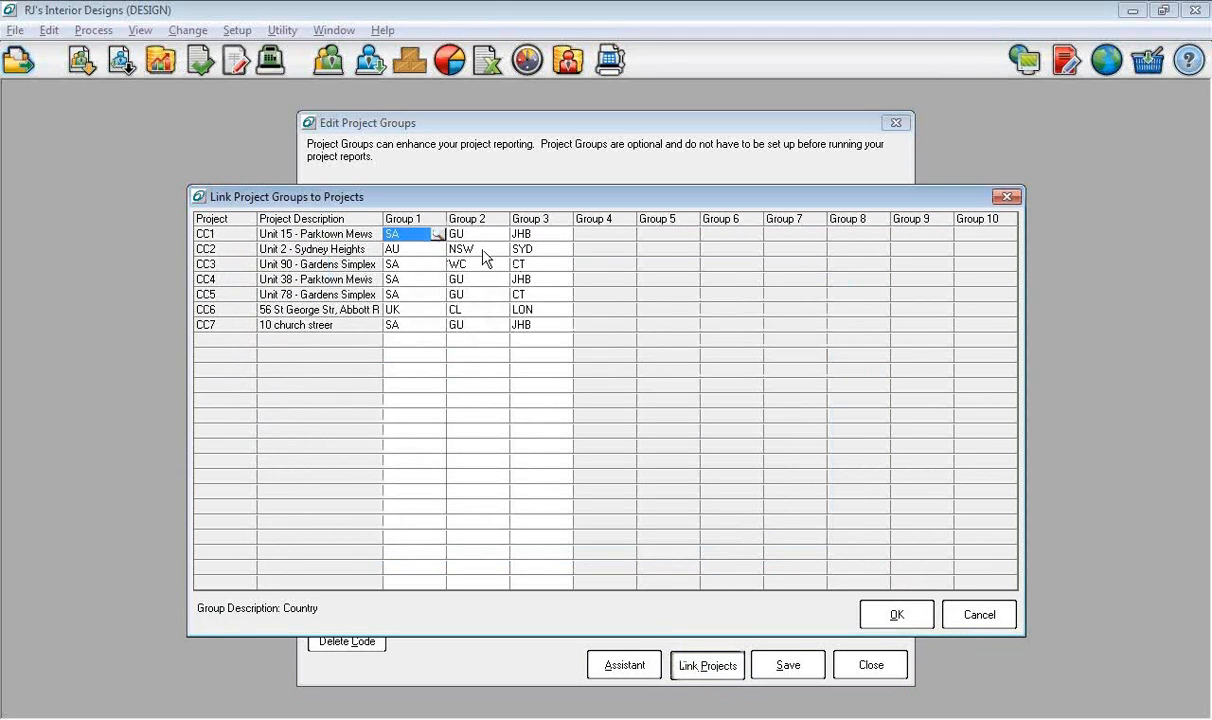
left_click(472, 234)
left_click(499, 234)
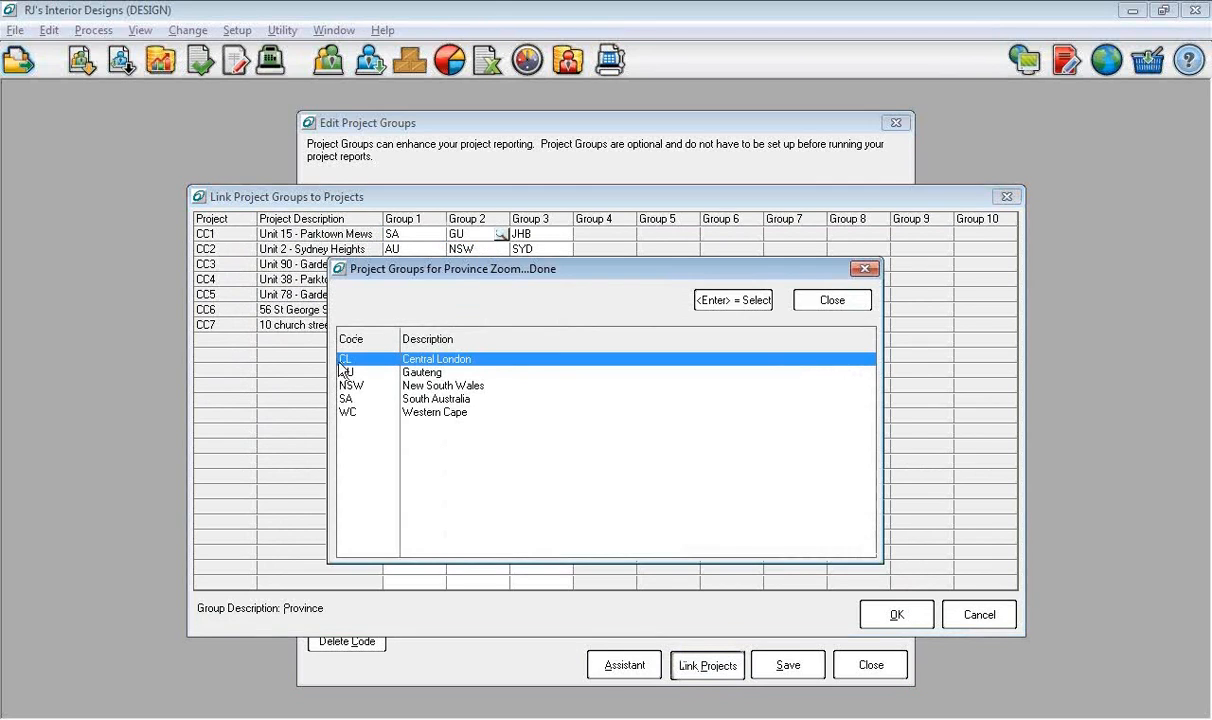
left_click(548, 236)
left_click(565, 236)
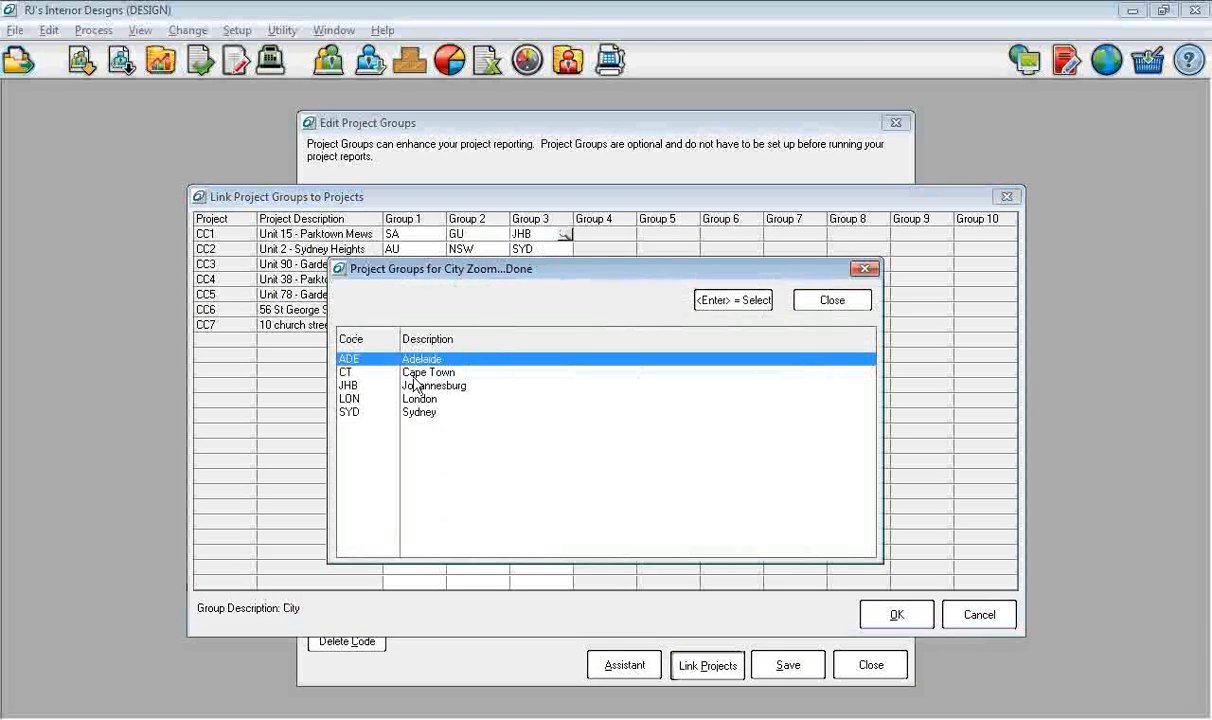
double_click(358, 386)
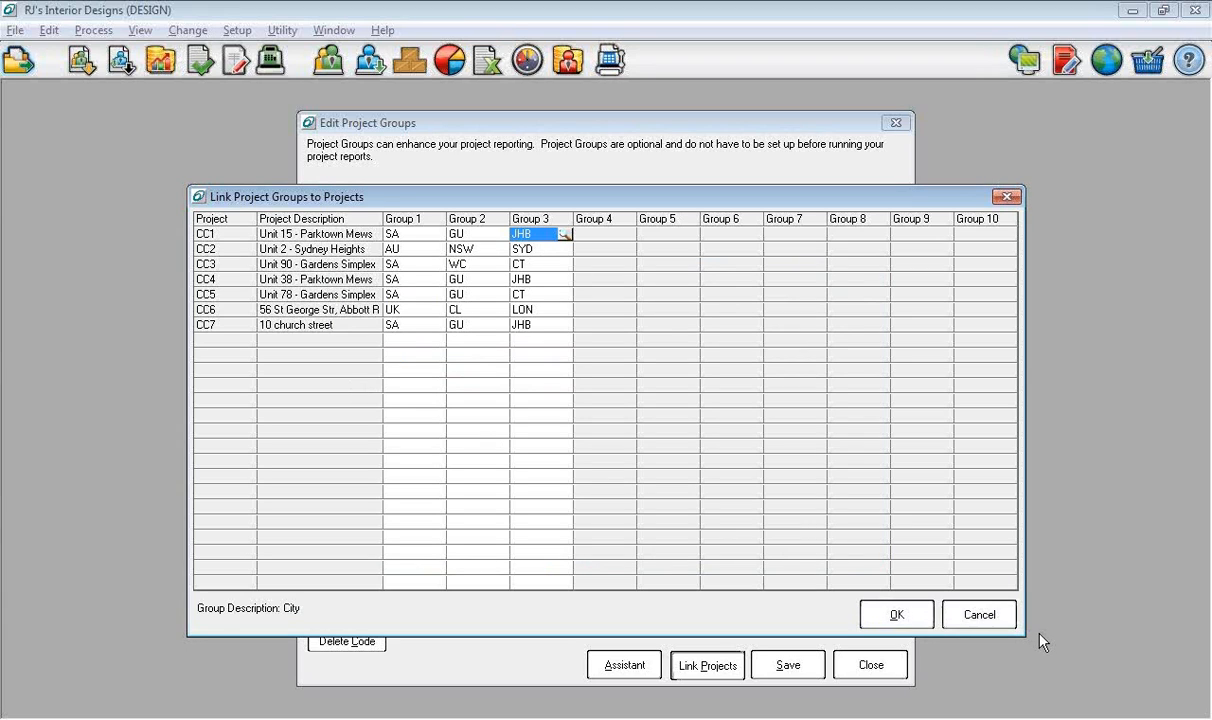
left_click(1004, 612)
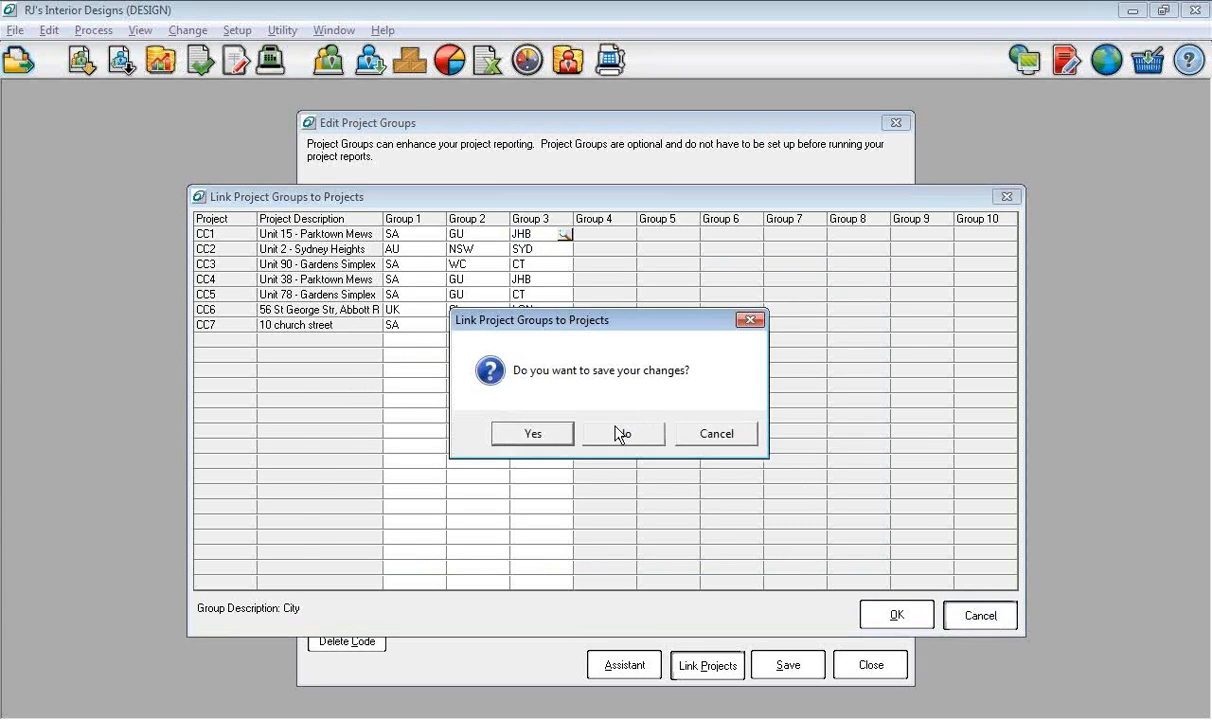
left_click(620, 432)
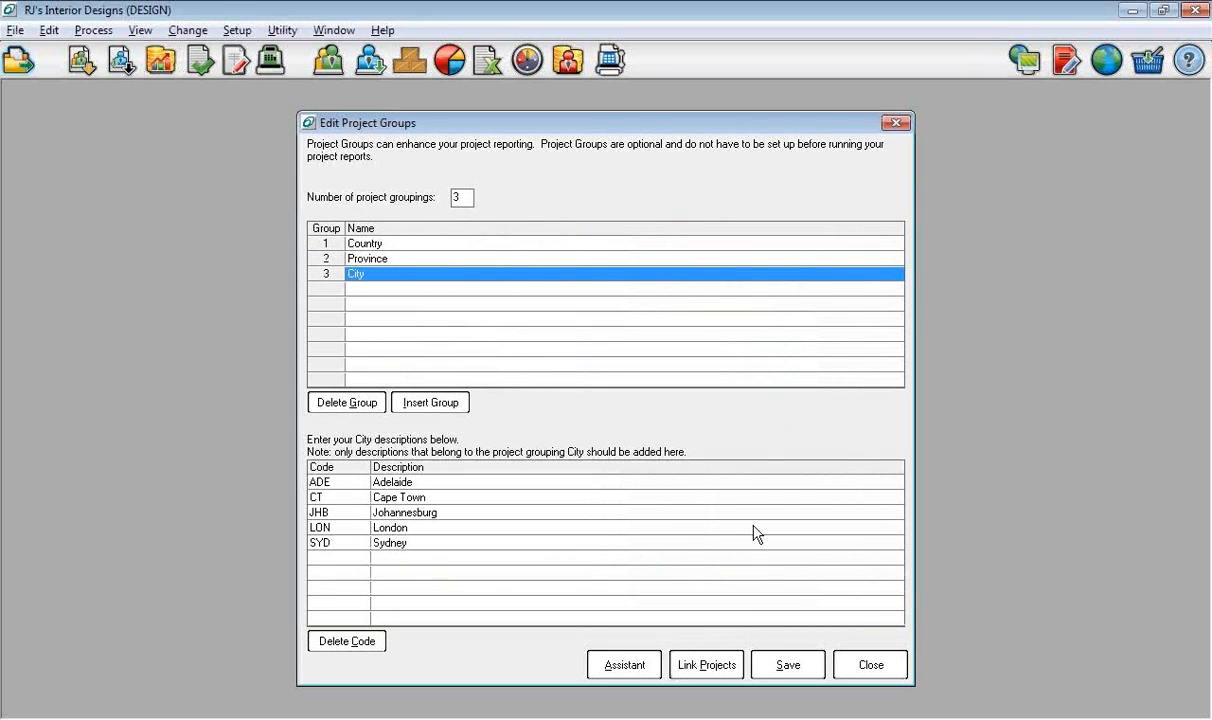
left_click(862, 670)
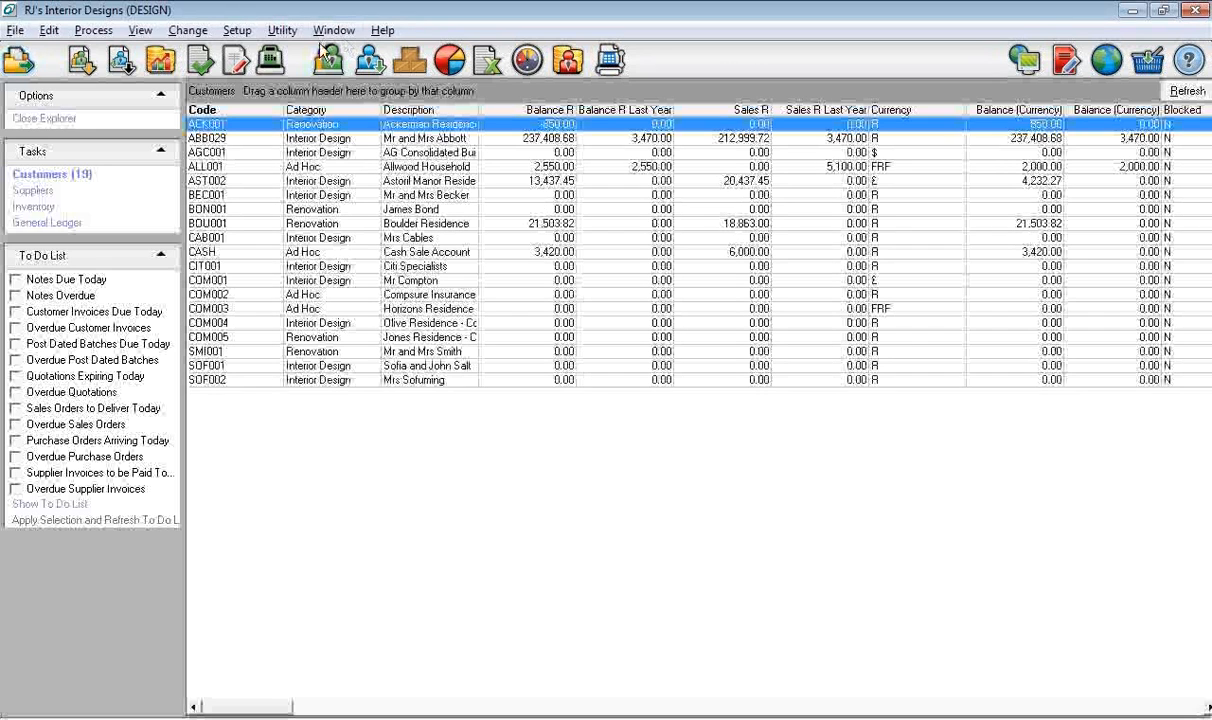
- Start a tax invoice for the second customer in the customer list and load the customer's details
right_click(200, 141)
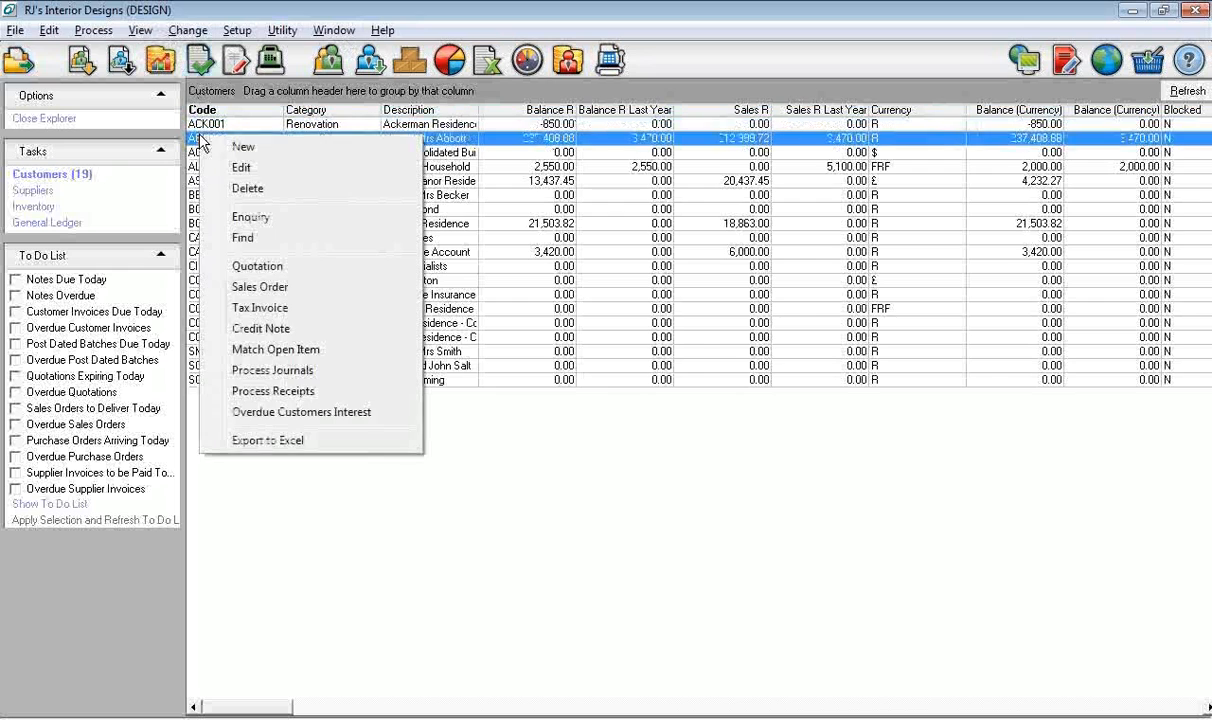
left_click(270, 308)
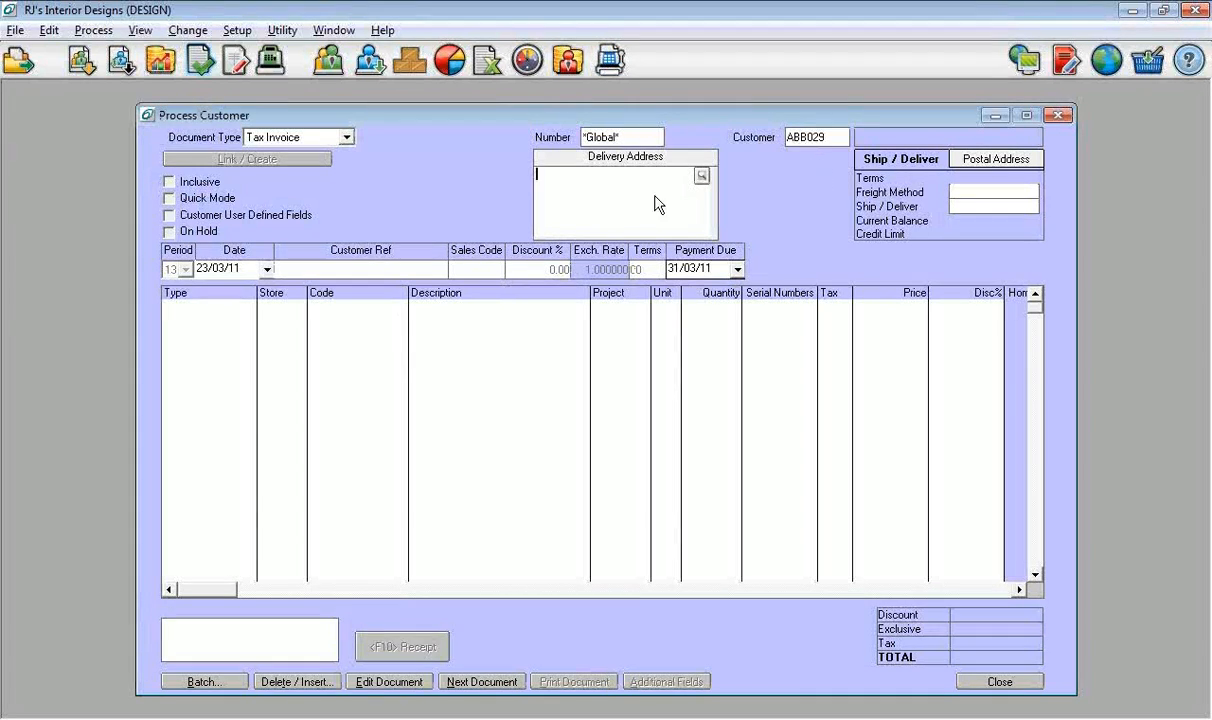
left_click_drag(787, 137, 810, 147)
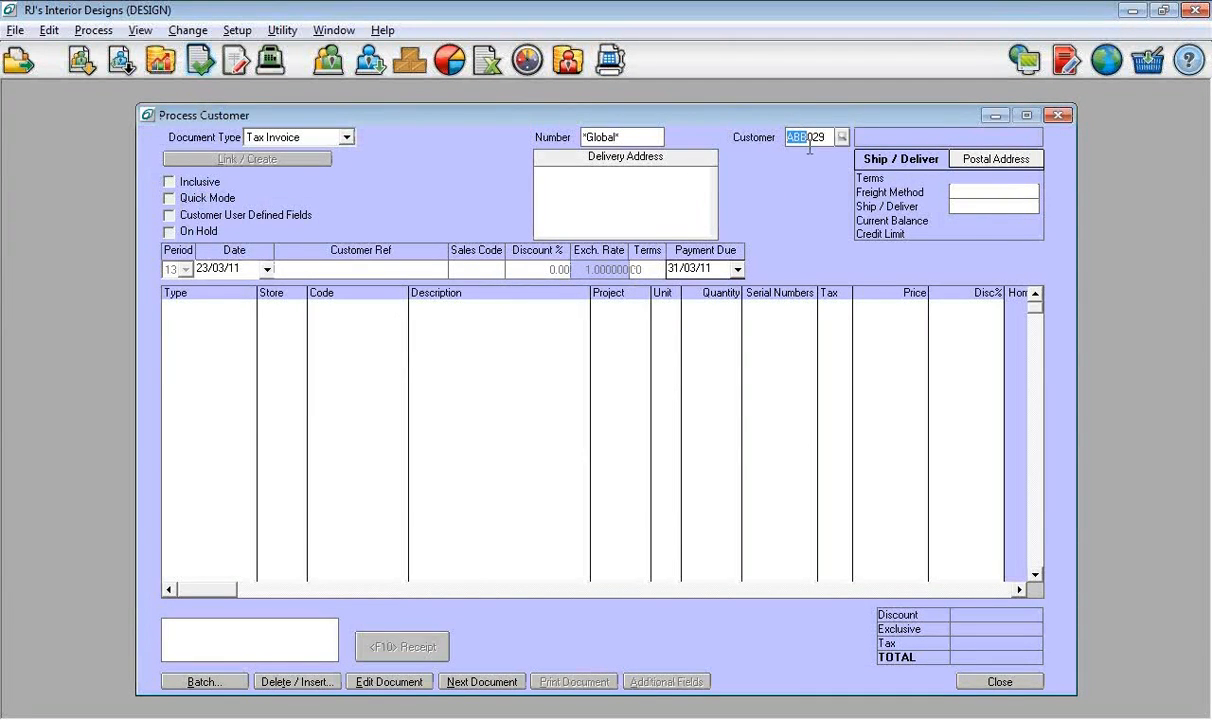
key("Tab")
- Add inventory item 002, Accessories, as the first line of the tax invoice
left_click(388, 310)
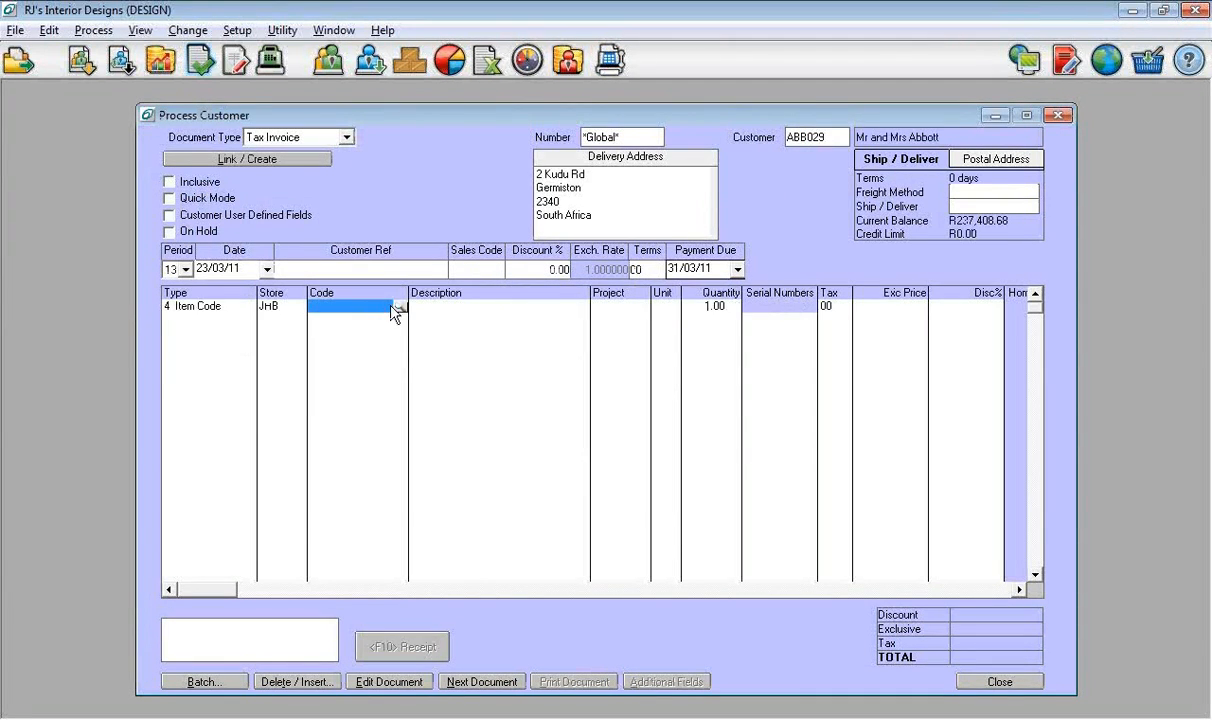
left_click(399, 309)
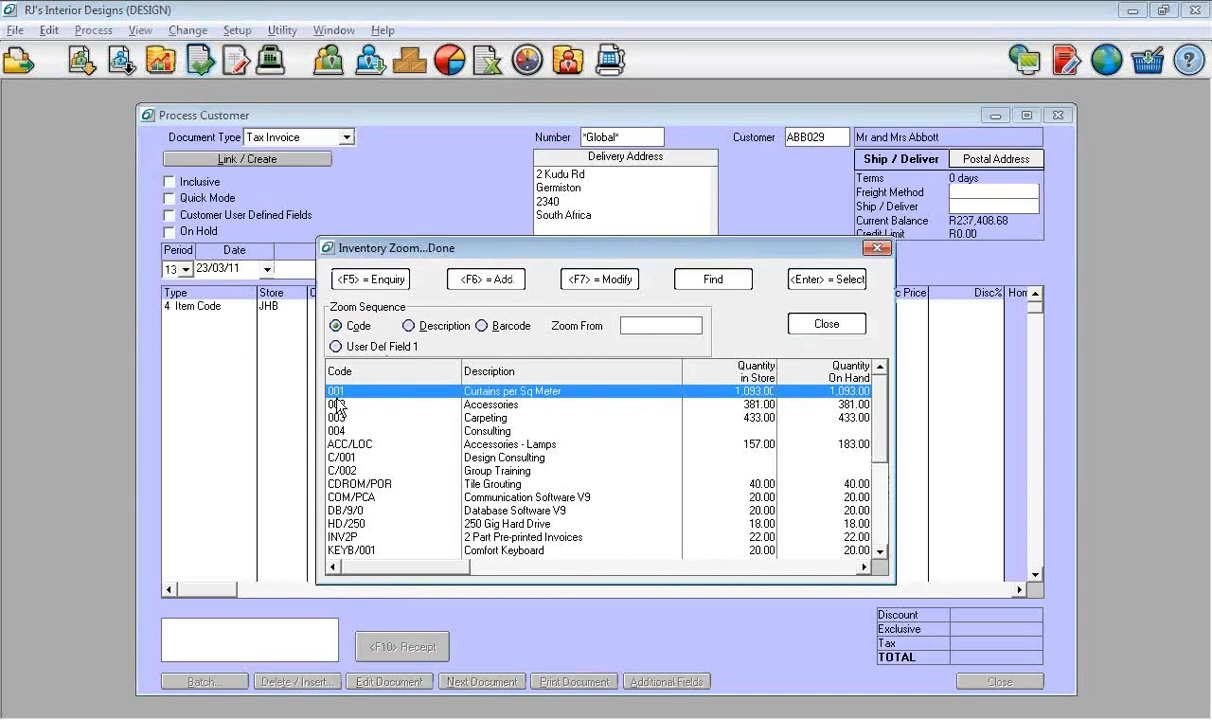
double_click(338, 405)
left_click(810, 475)
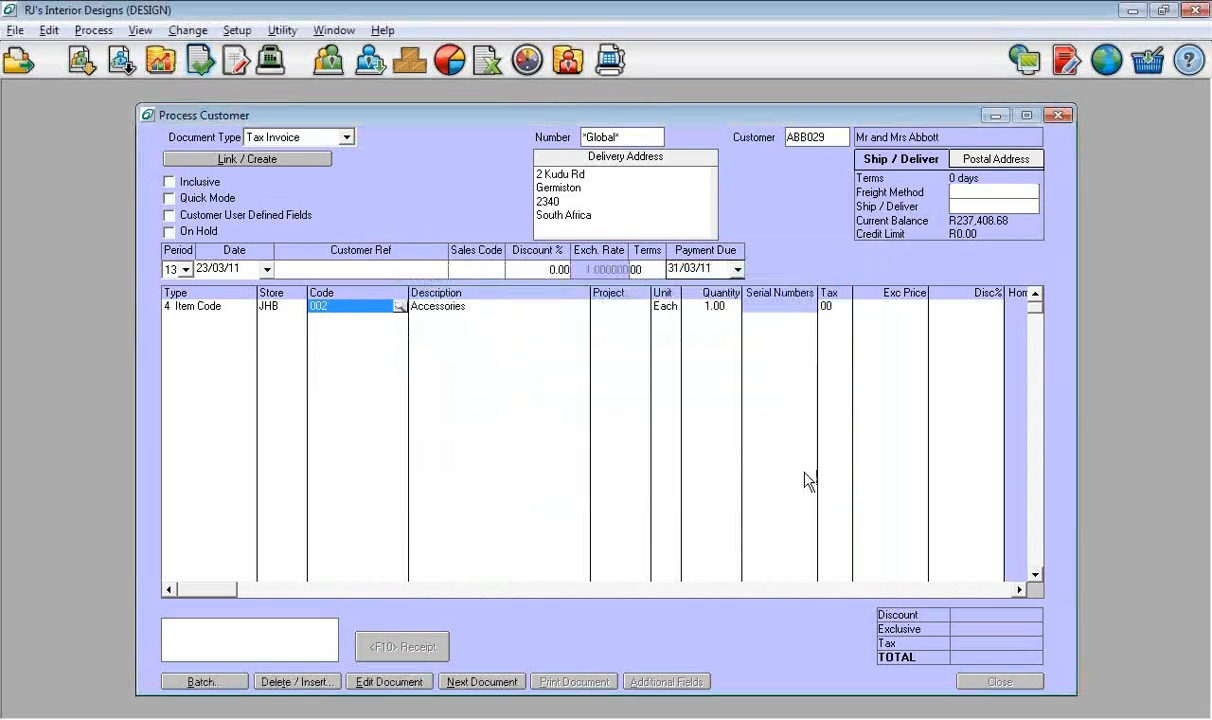
key("Tab")
key("Tab")
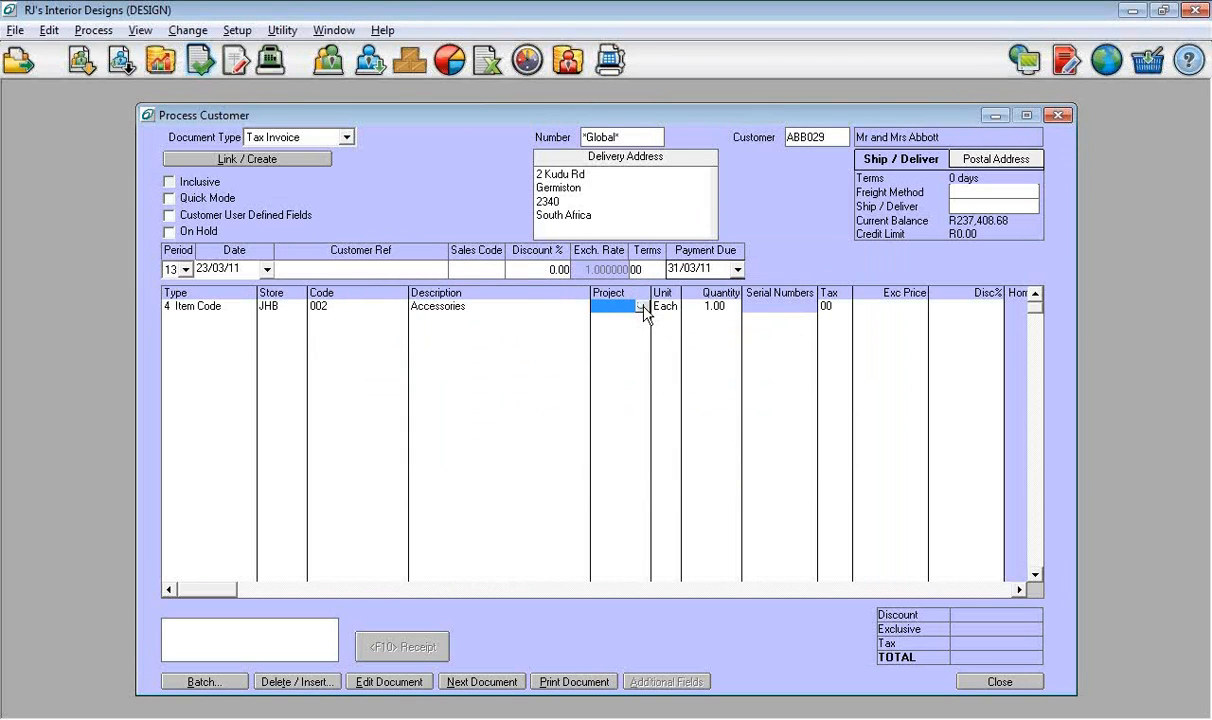
- Assign project CC7 to the invoice line by browsing the South Africa, Gauteng and Johannesburg groups, then close the invoice
left_click(642, 306)
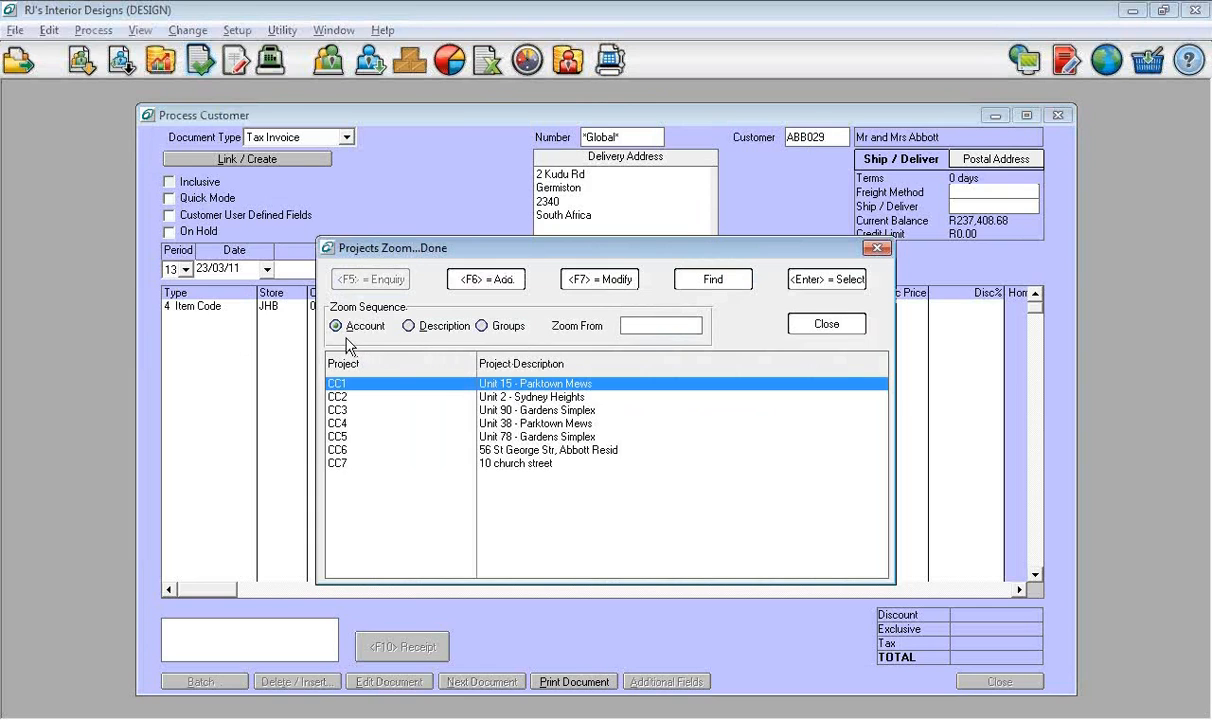
left_click(483, 330)
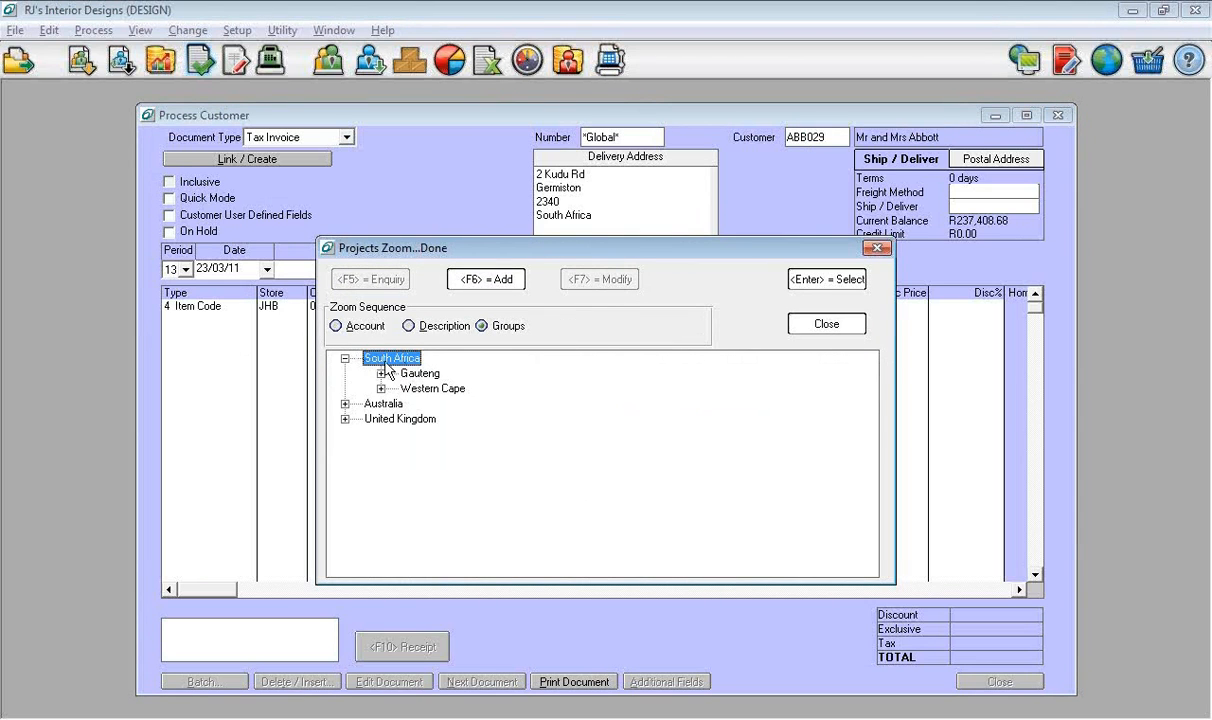
left_click(380, 373)
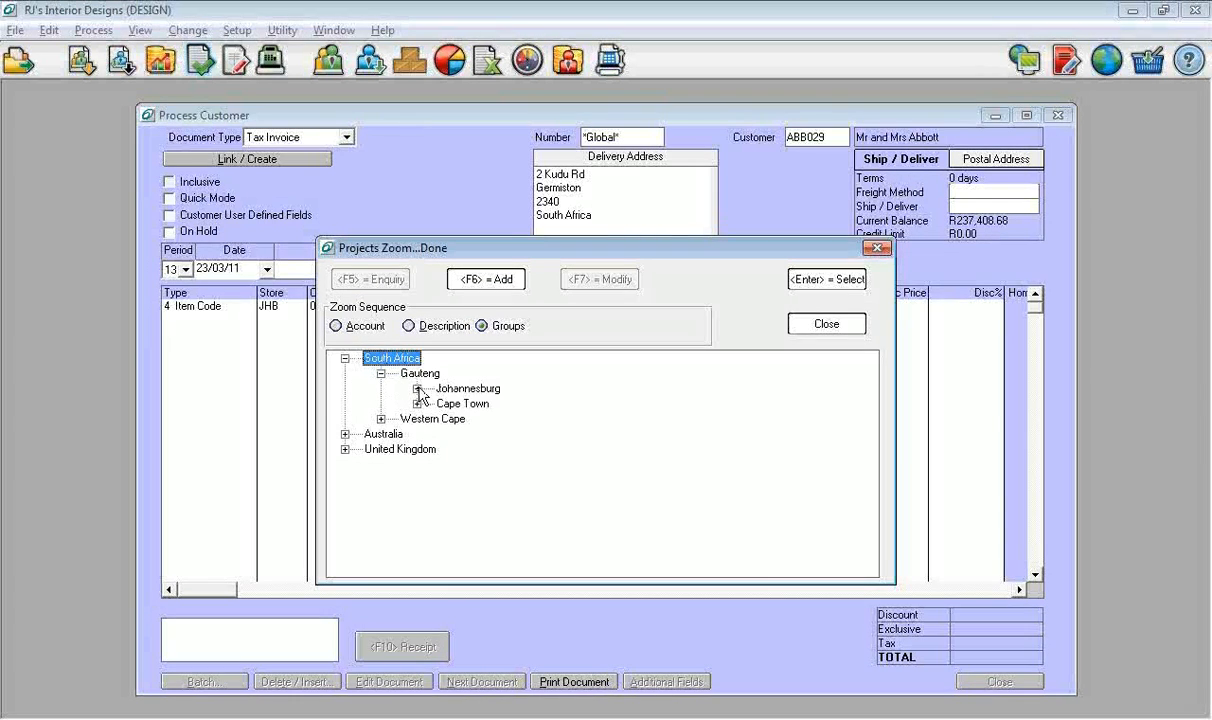
left_click(417, 389)
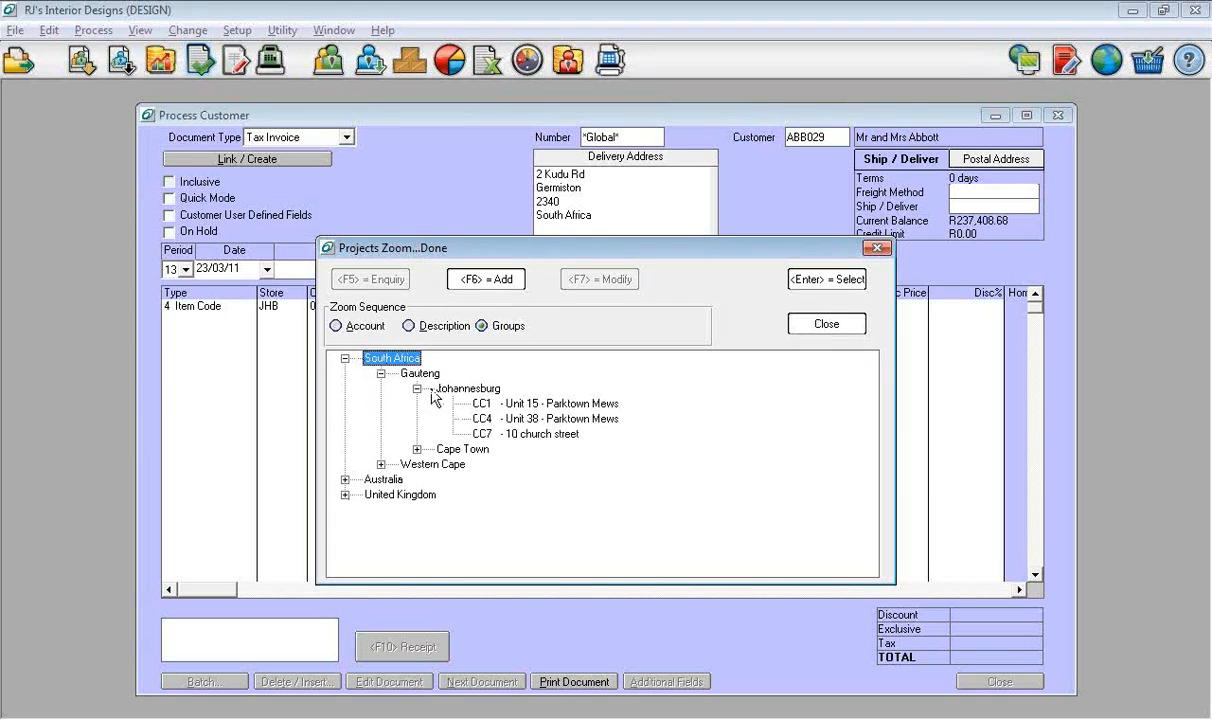
double_click(531, 434)
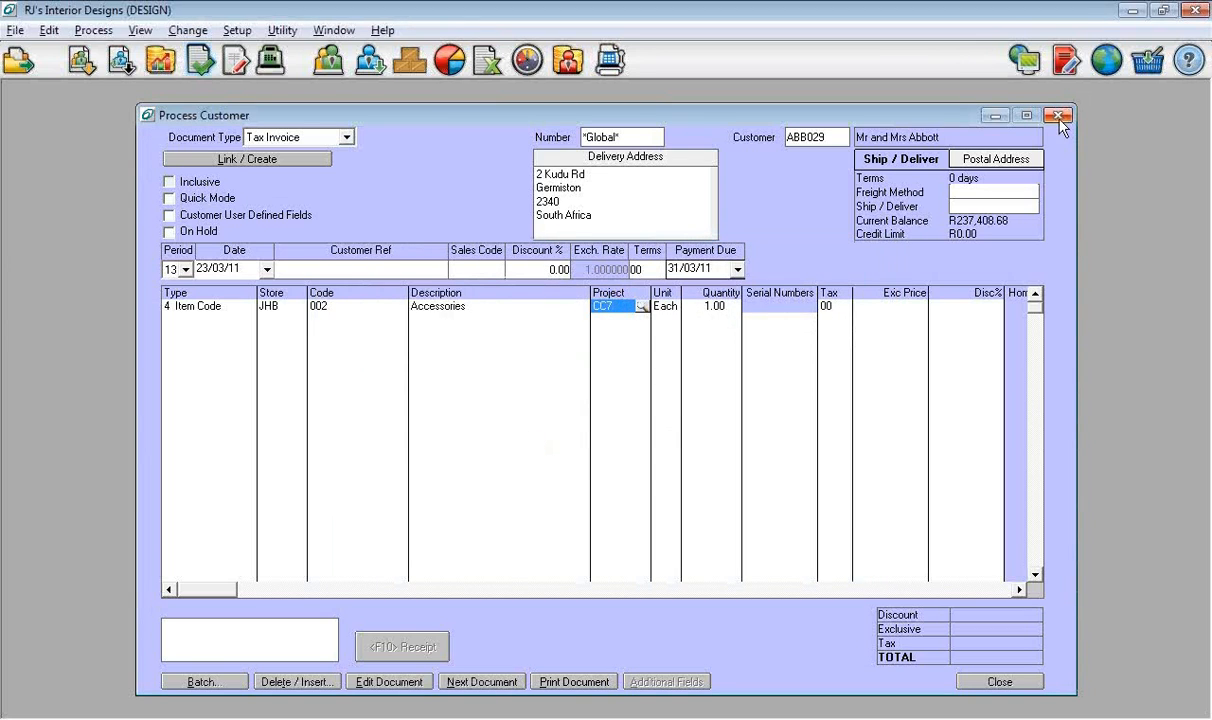
left_click(970, 682)
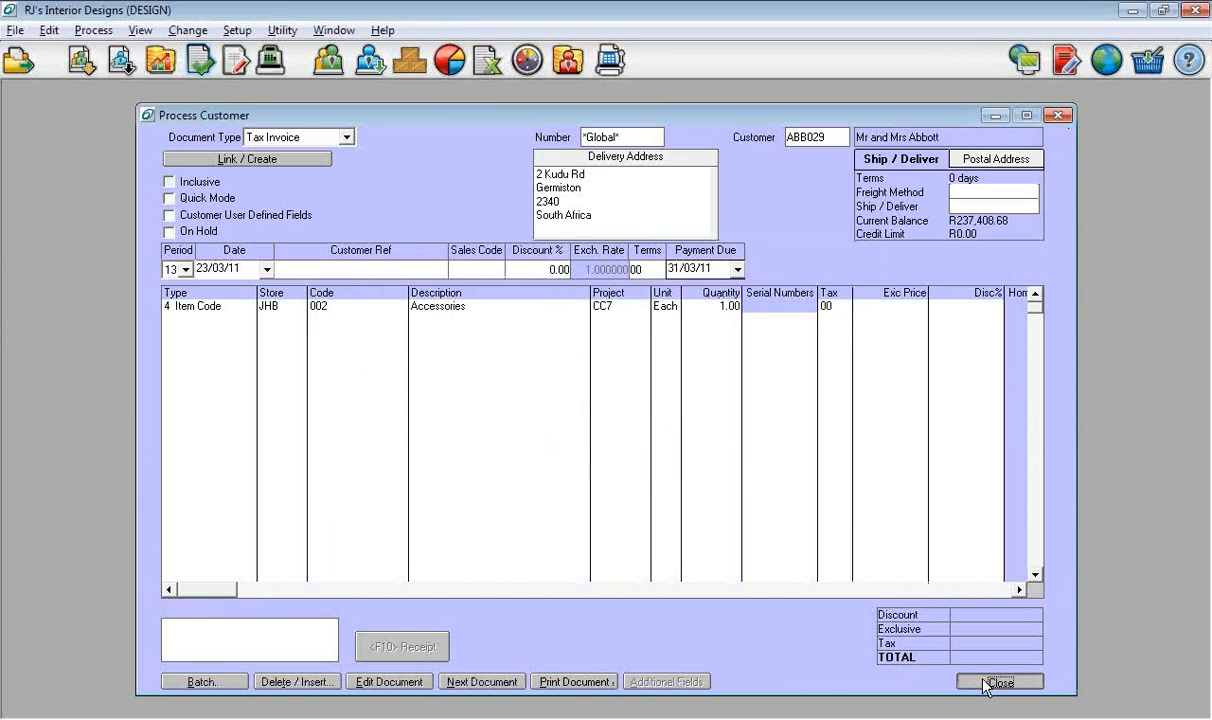
left_click(786, 251)
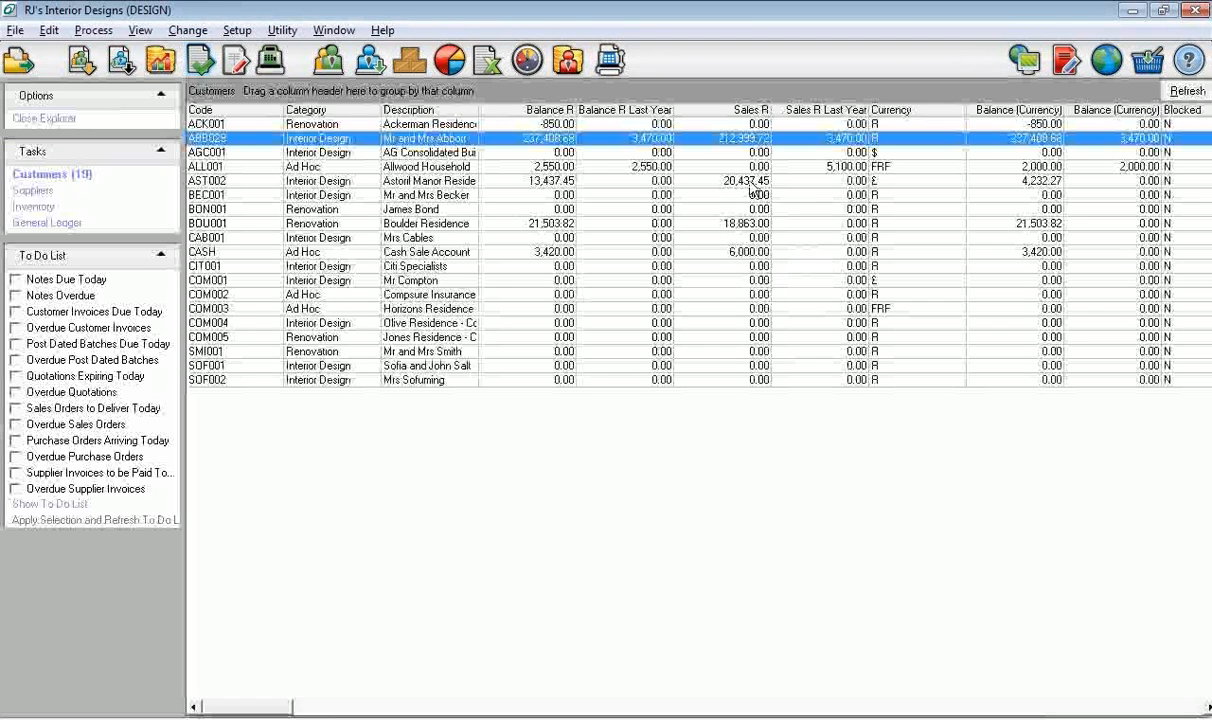
key("alt+Tab")
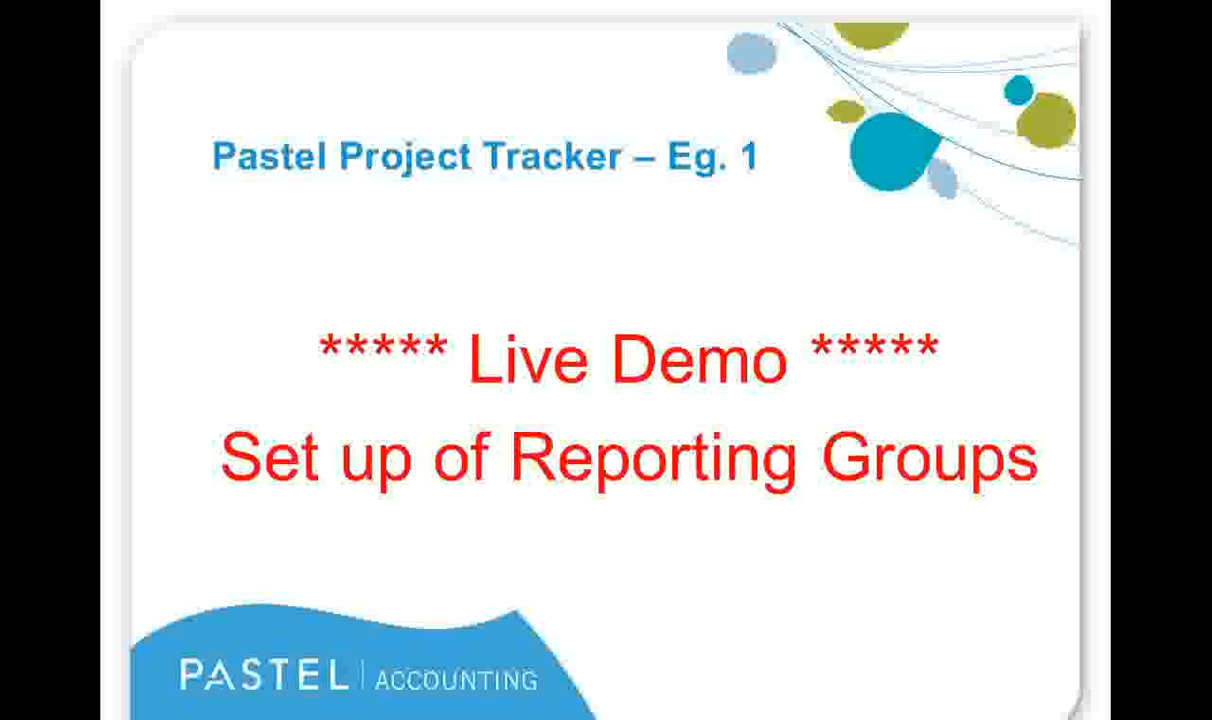
key("alt+Tab")
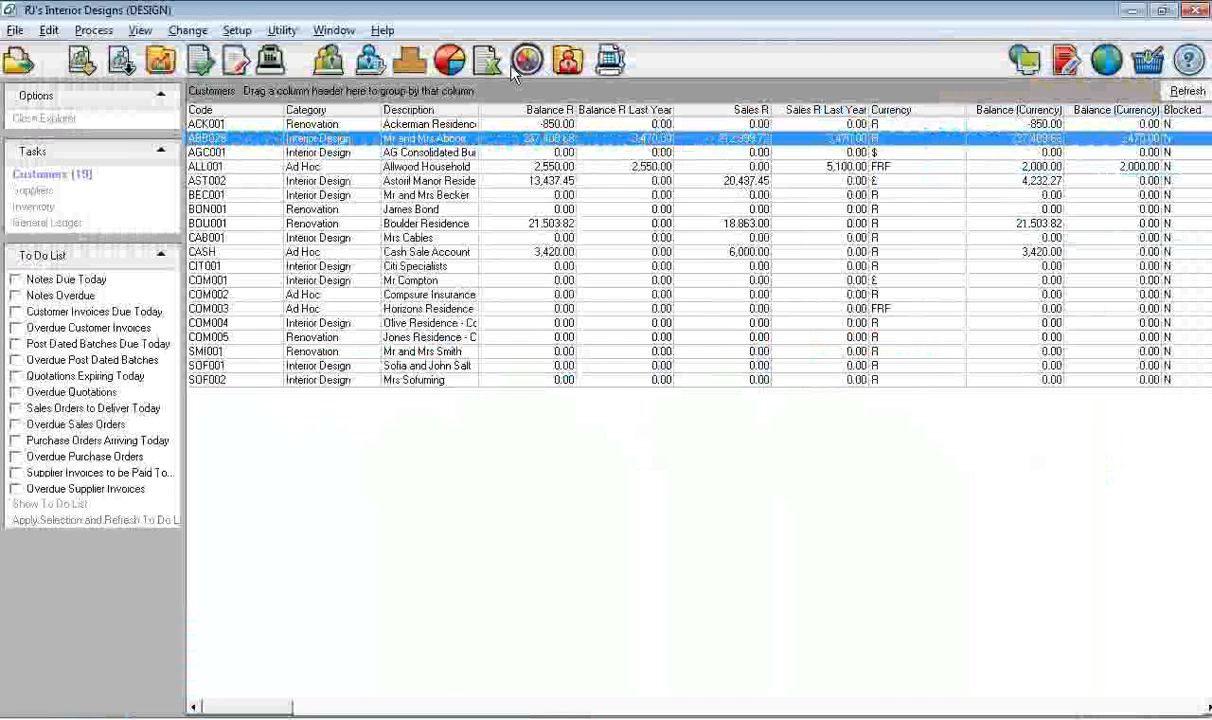
- Run the projects Standard Income Statement to screen for period 12 (February) of this year, consolidated and grouped by City
left_click(140, 30)
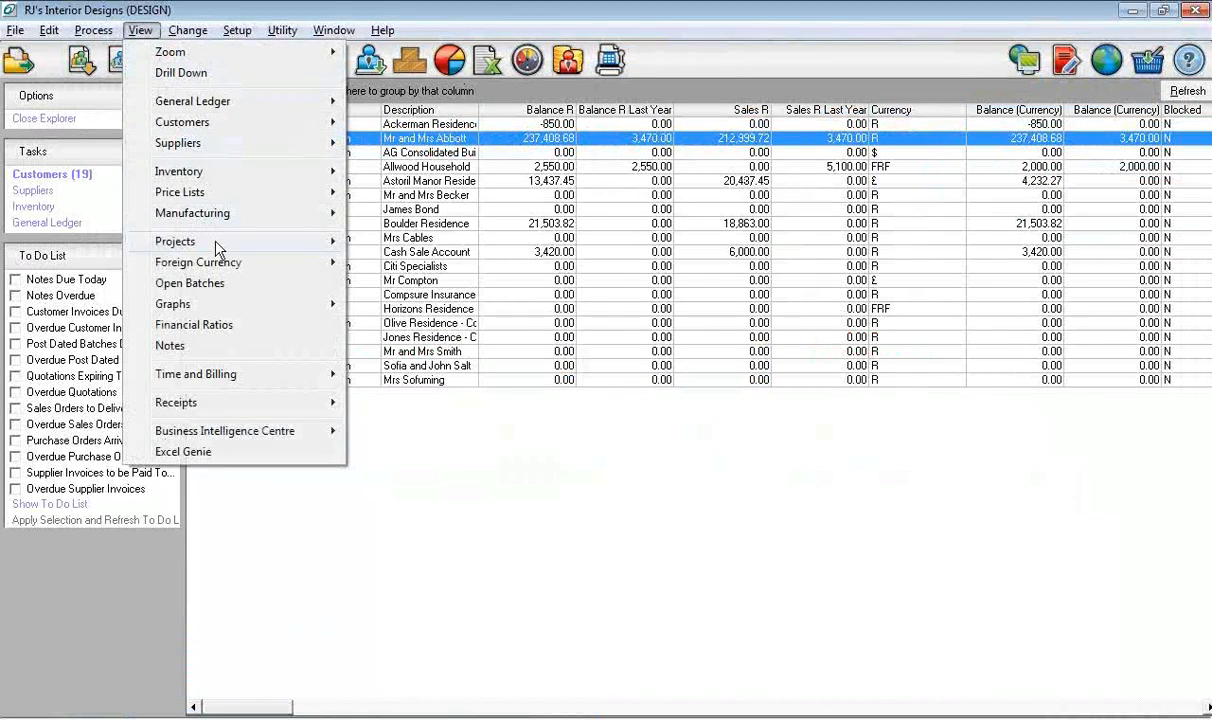
mouse_move(205, 240)
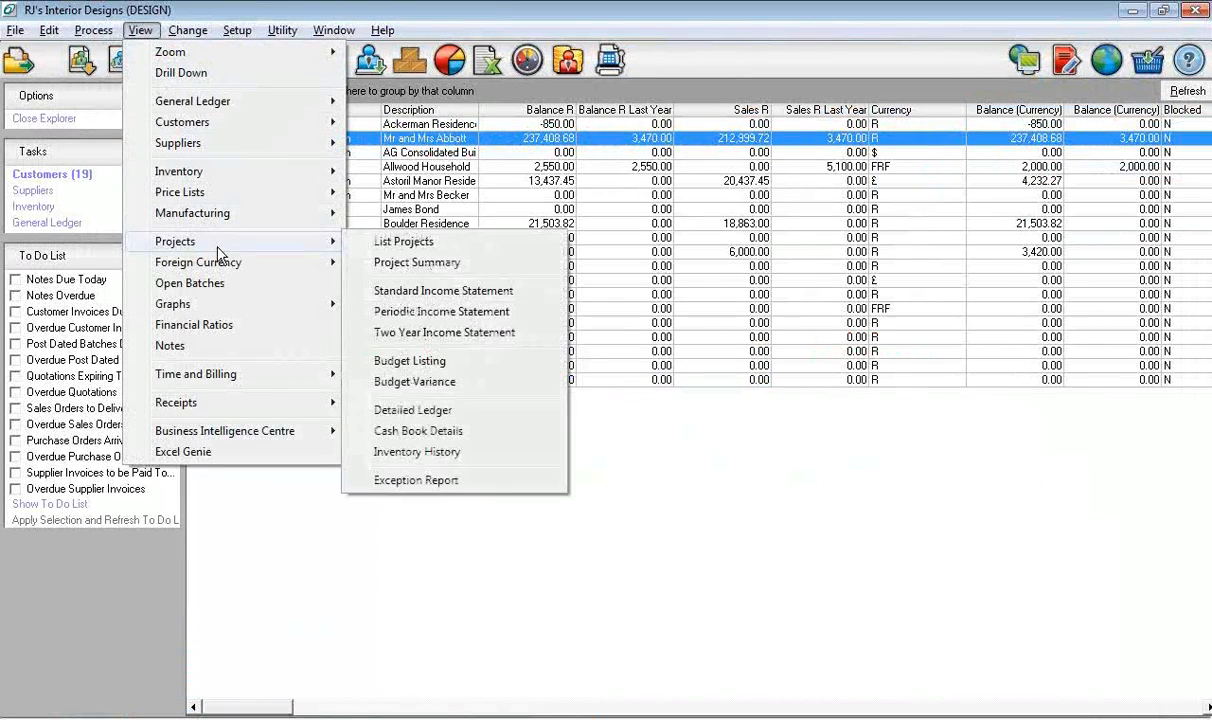
left_click(463, 300)
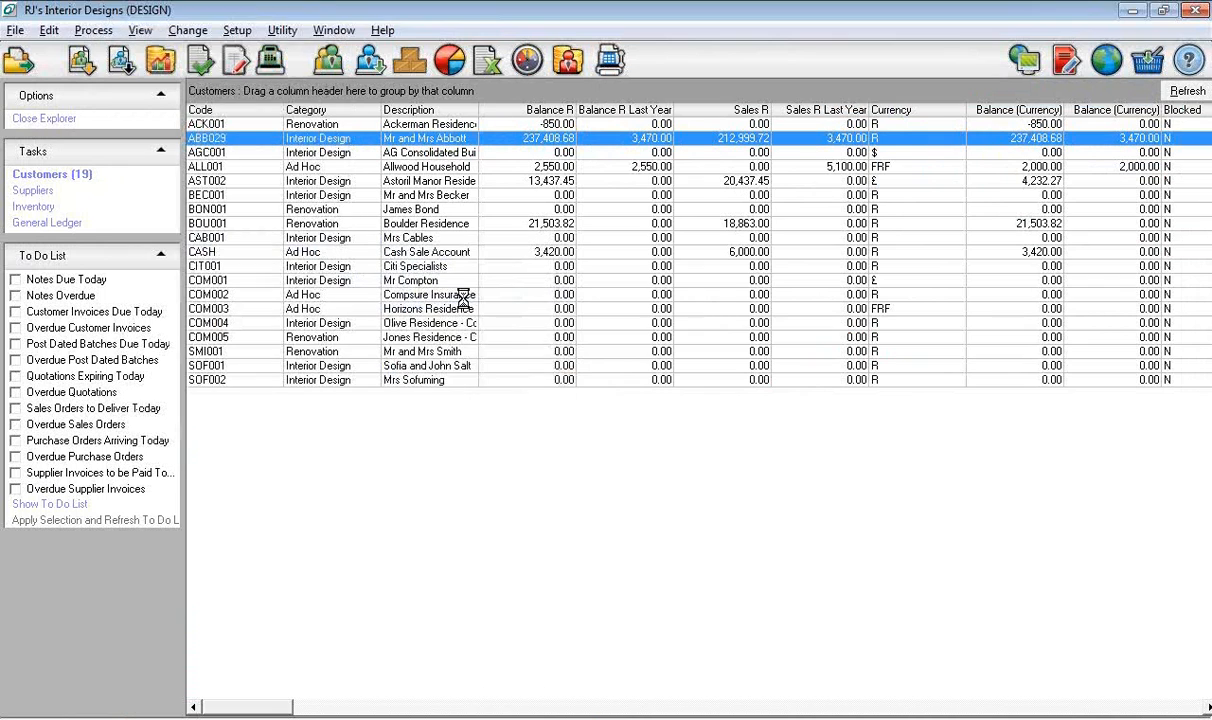
left_click(716, 456)
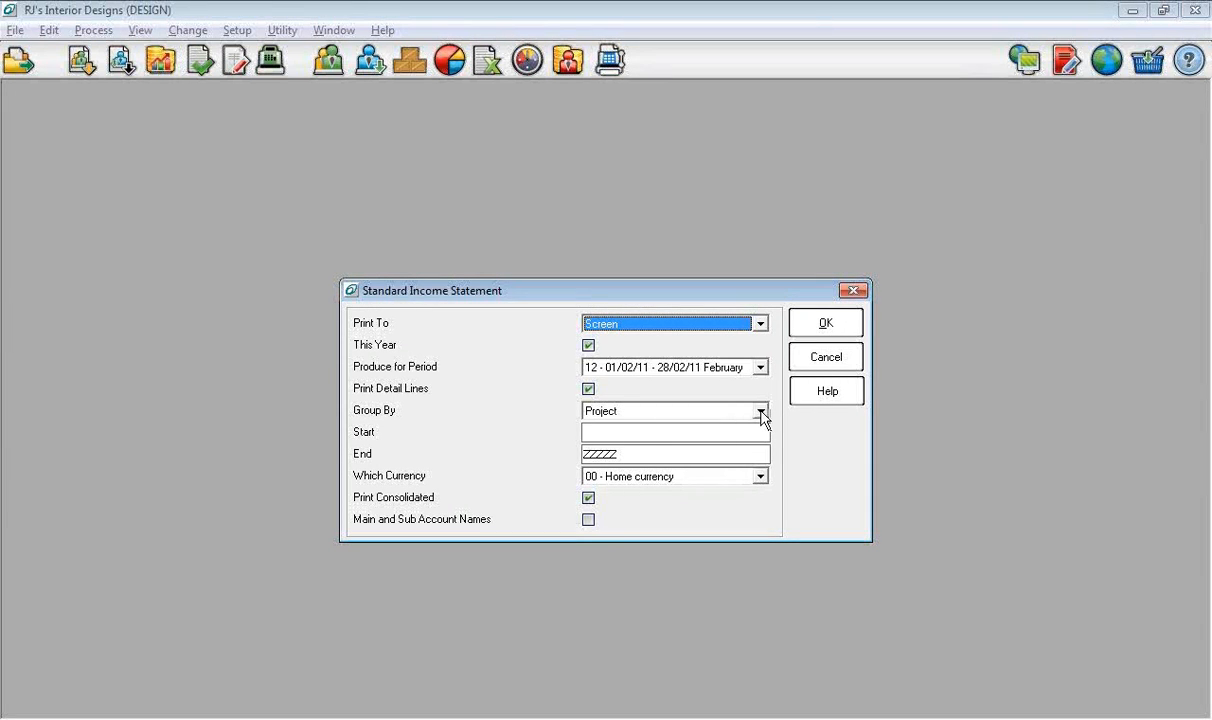
left_click(761, 412)
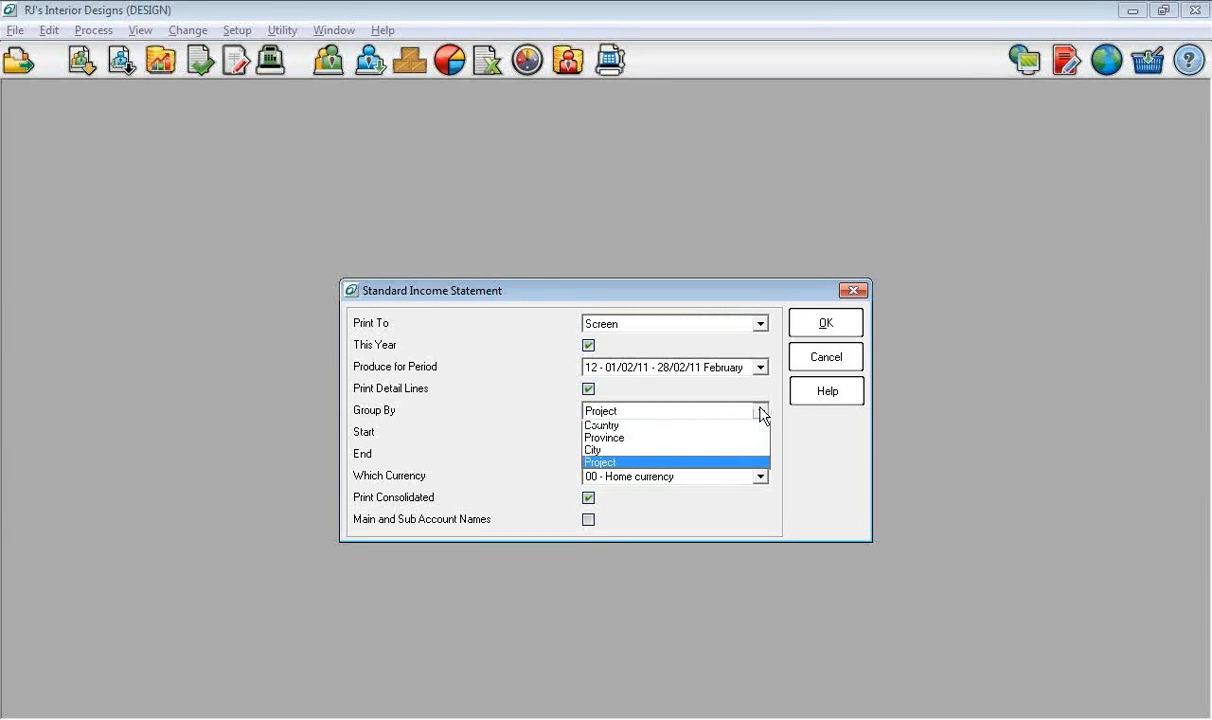
left_click(753, 461)
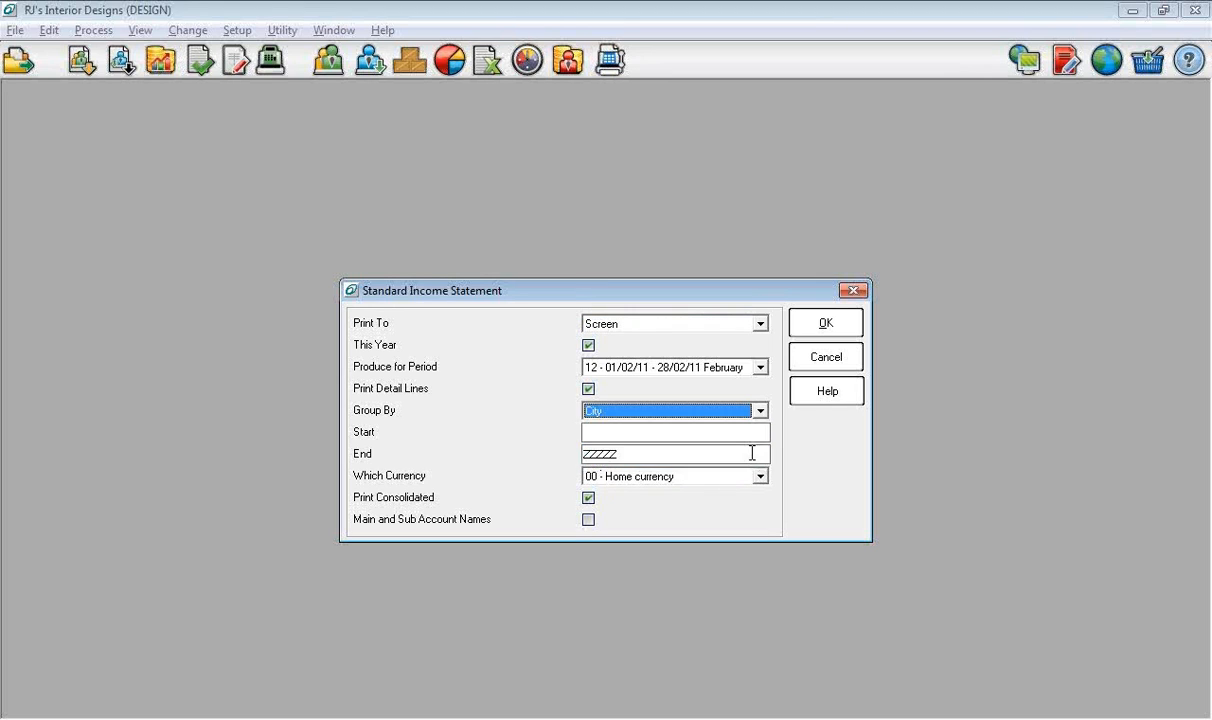
left_click(832, 324)
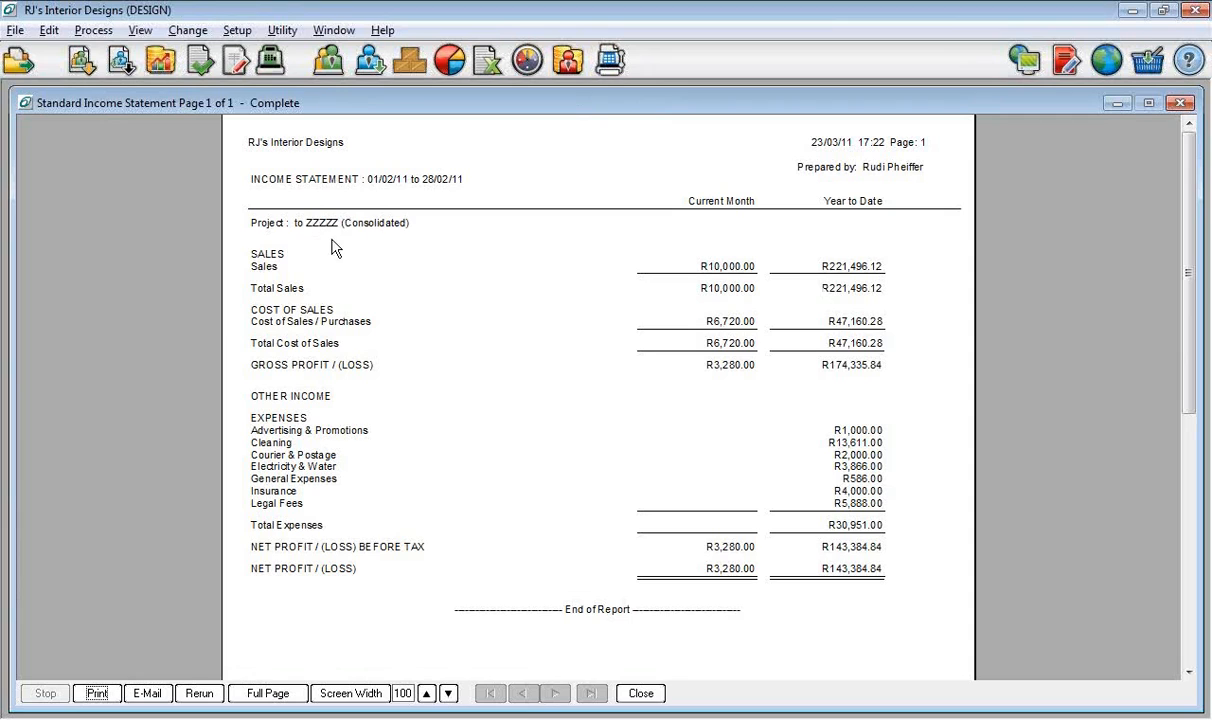
- Rerun the Standard Income Statement grouped by City with consolidated printing turned off
left_click(199, 693)
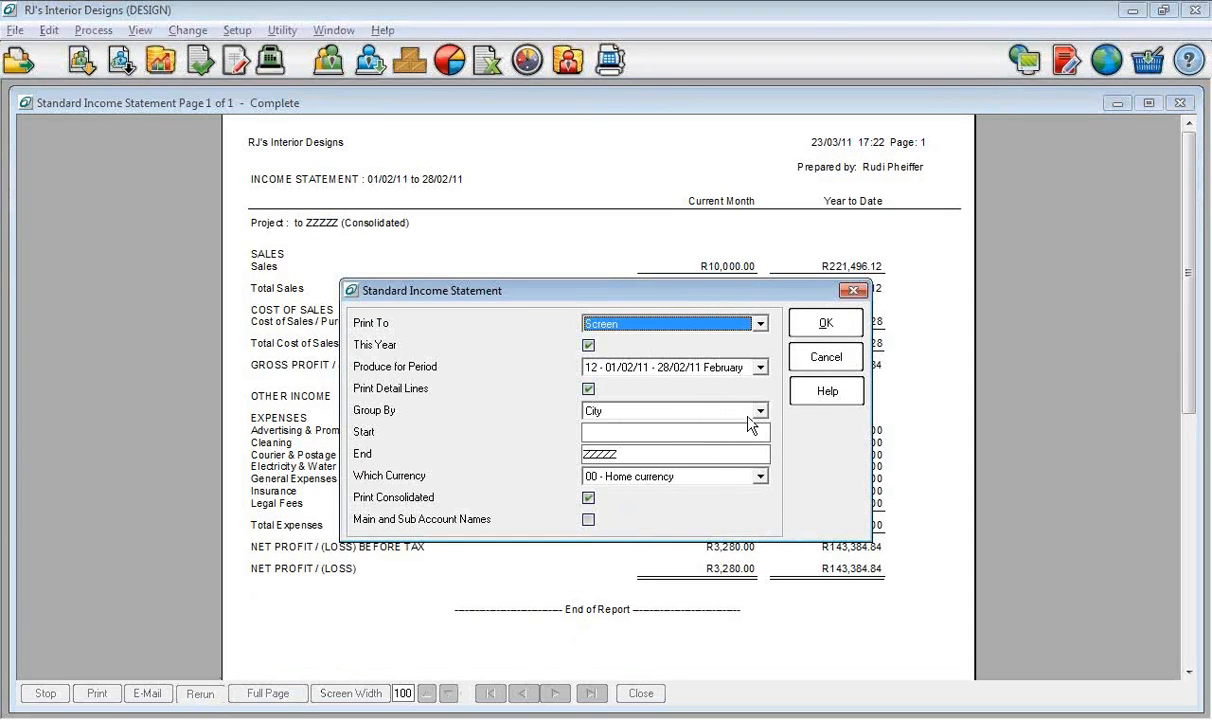
left_click(588, 498)
left_click(824, 323)
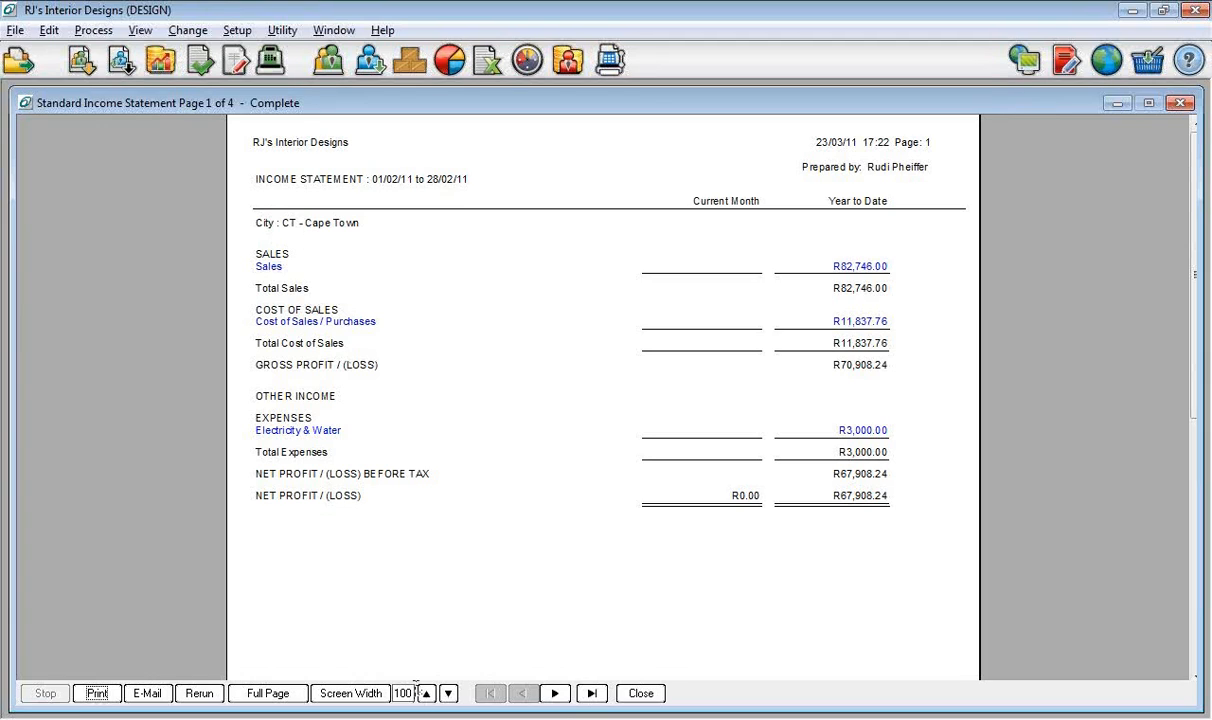
- Rerun the Standard Income Statement grouped by Province, page through to the third page, then close the report
left_click(200, 693)
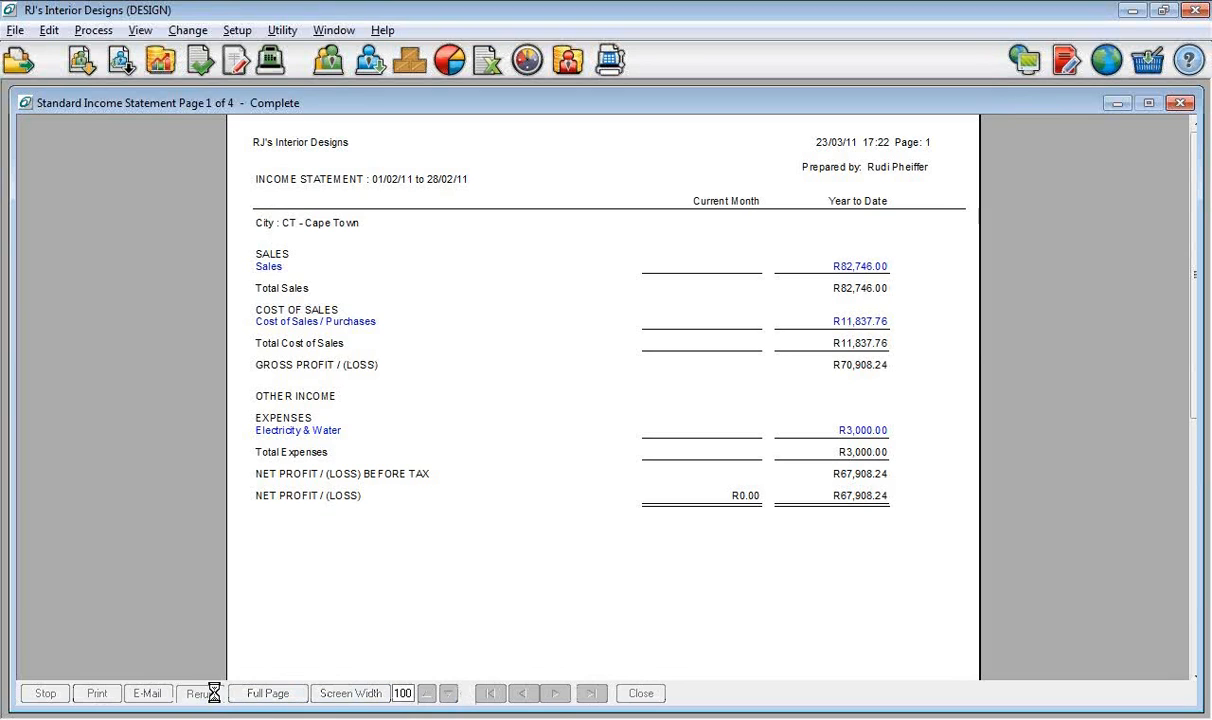
left_click(759, 411)
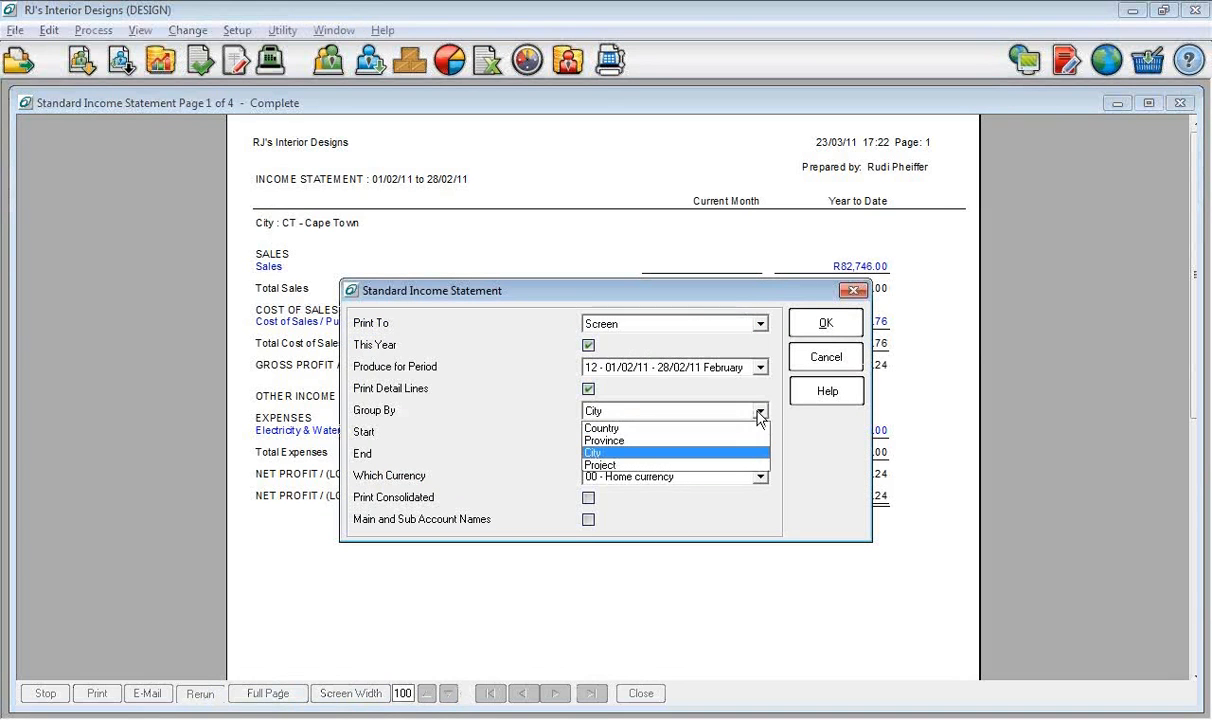
left_click(733, 440)
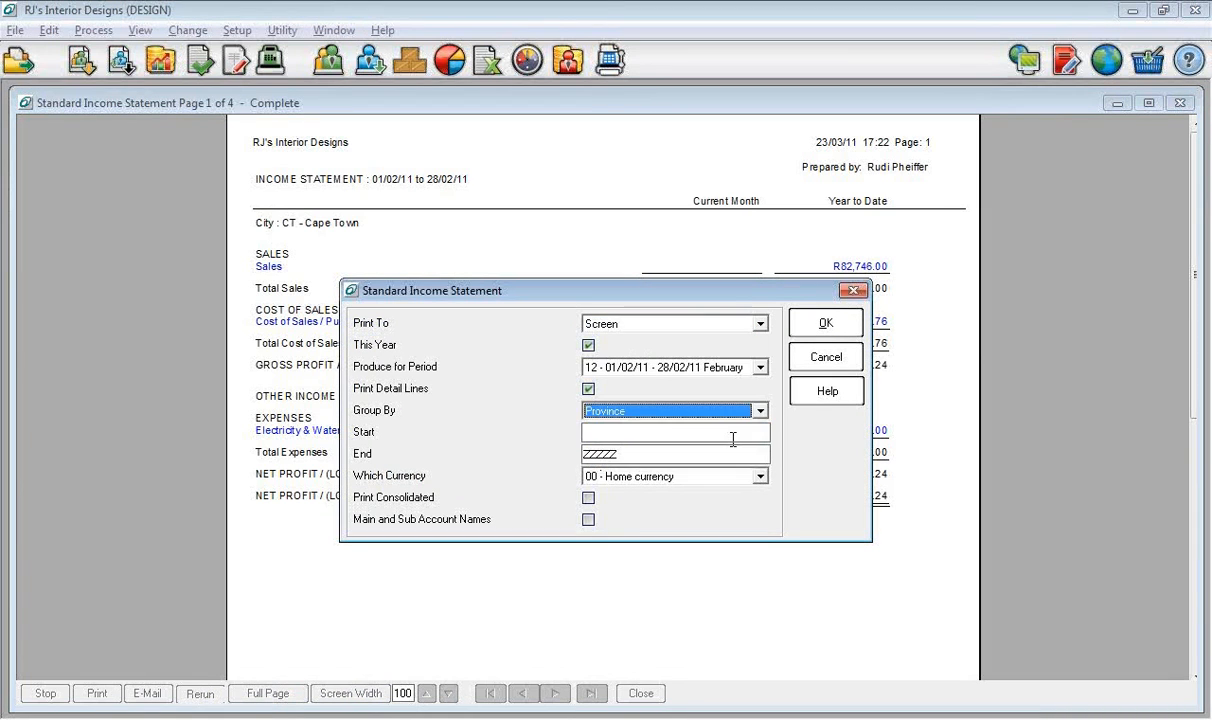
left_click(810, 323)
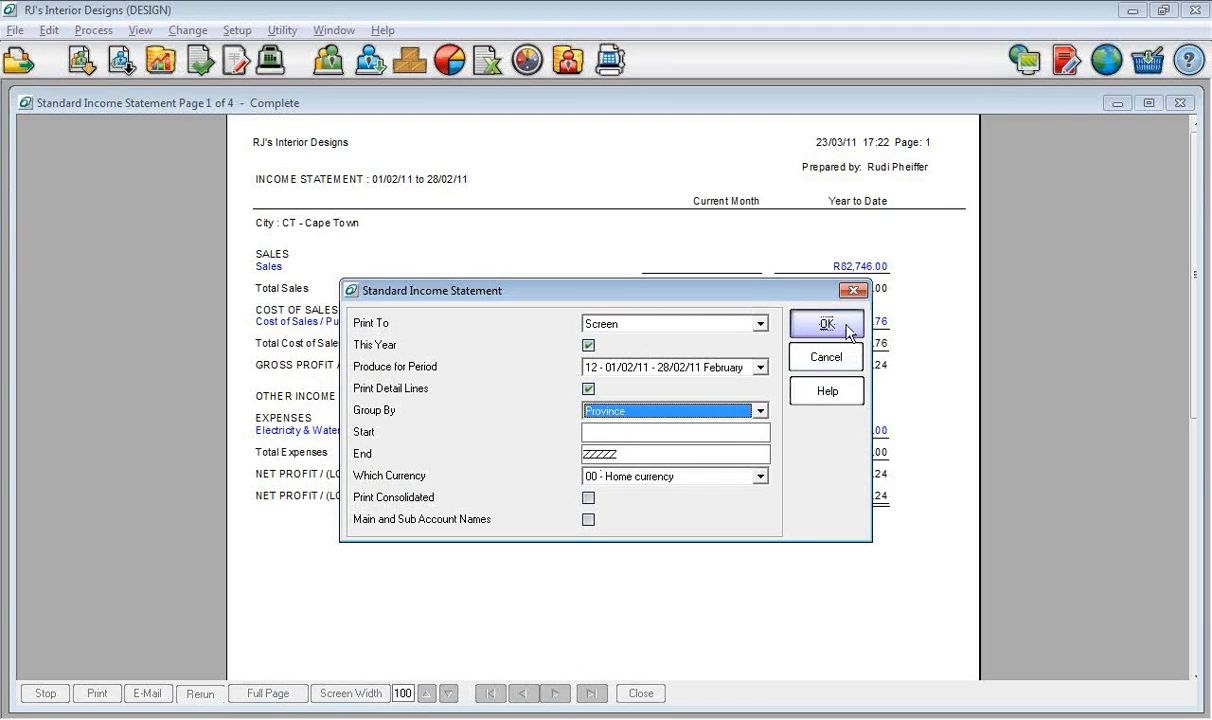
left_click(555, 693)
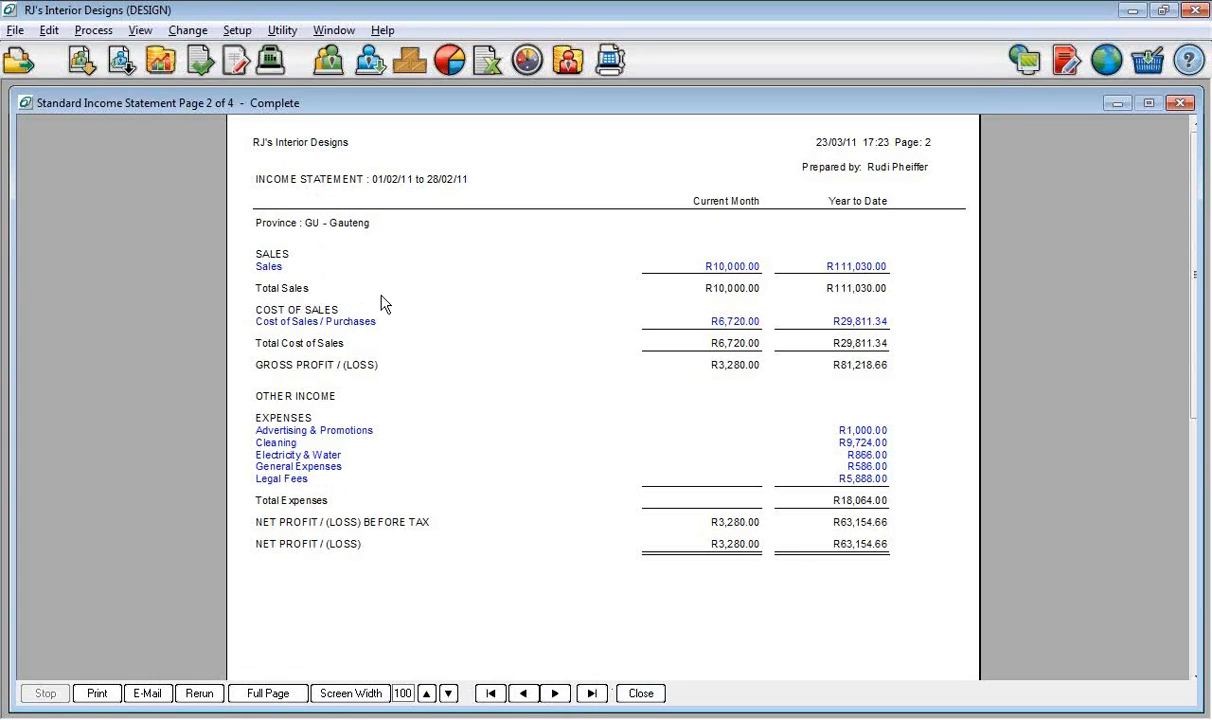
left_click(555, 694)
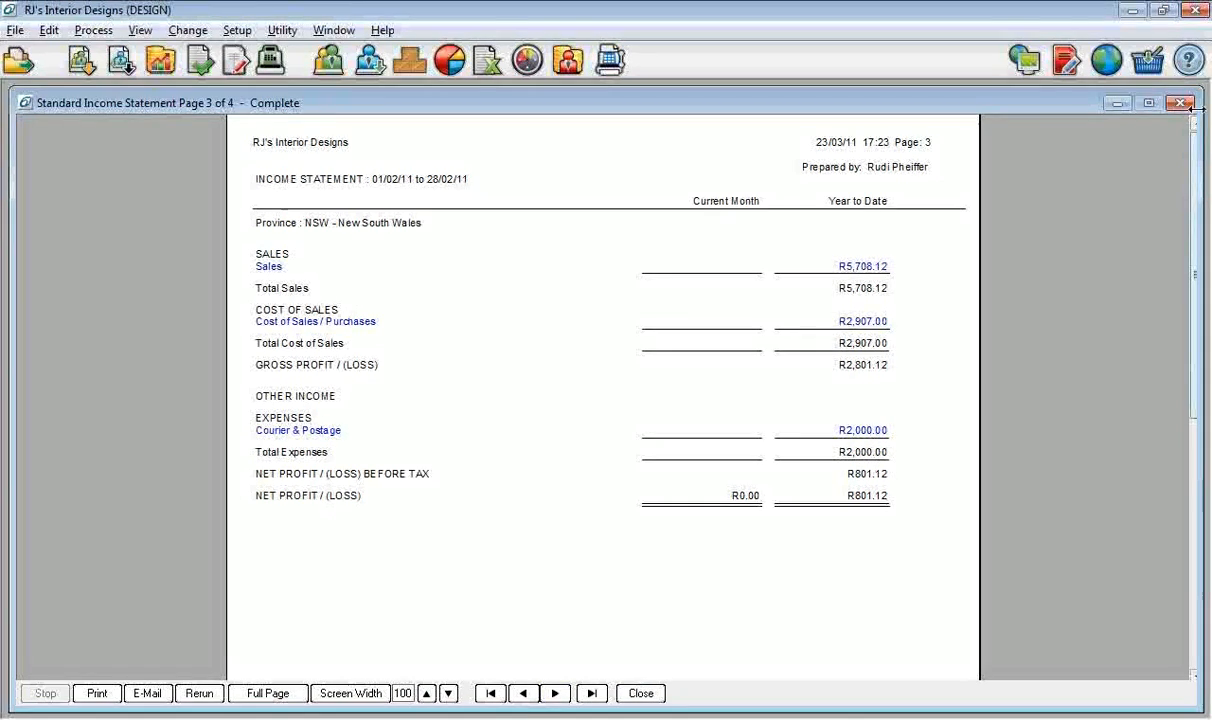
left_click(641, 693)
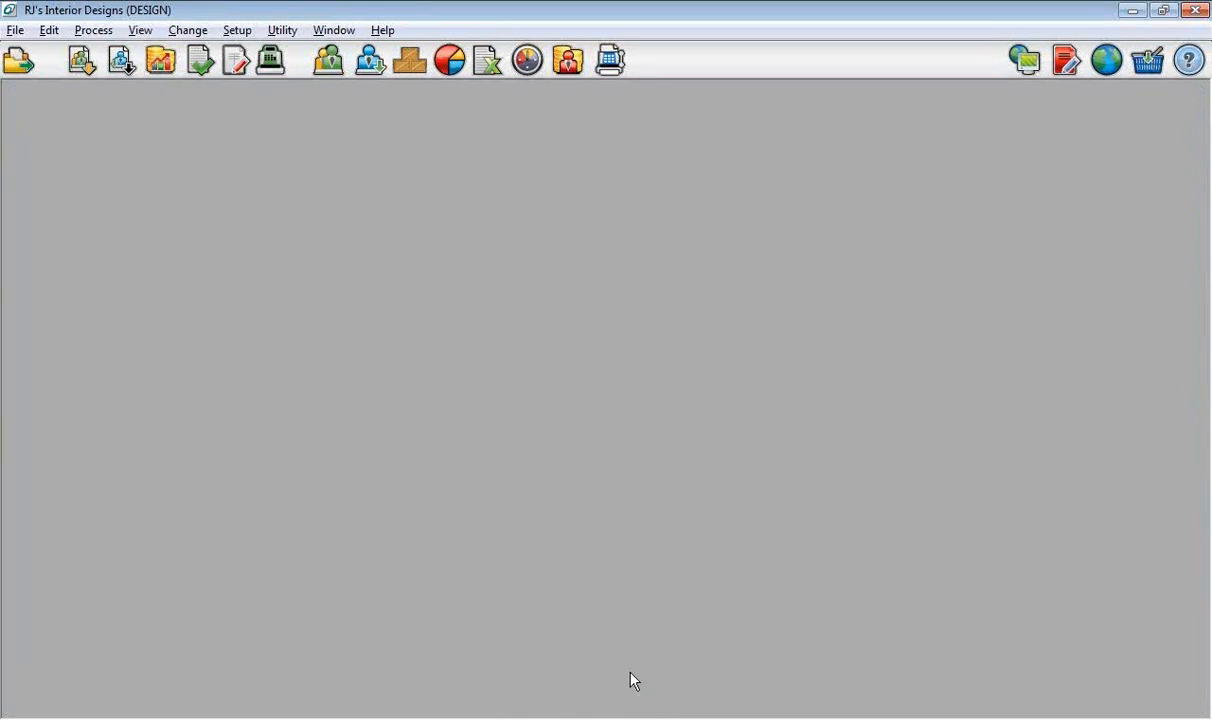
- Run the projects Periodic Income Statement to screen grouped by Country, and go to its second page
left_click(140, 30)
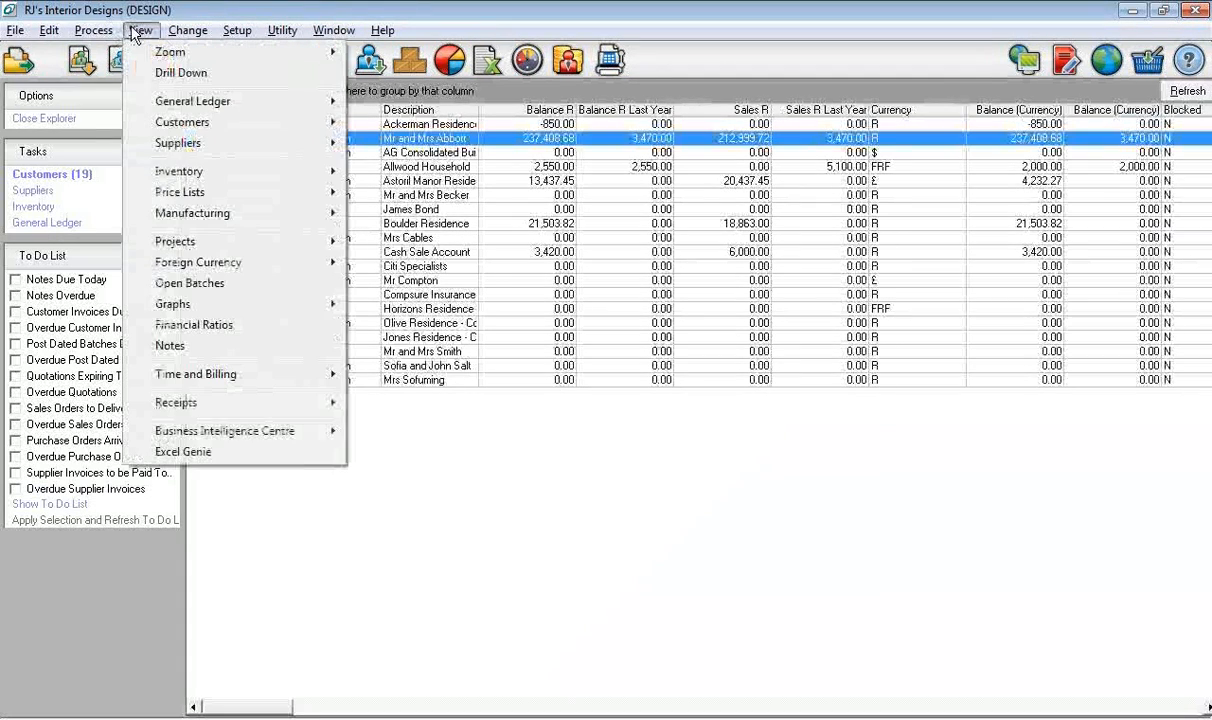
mouse_move(243, 243)
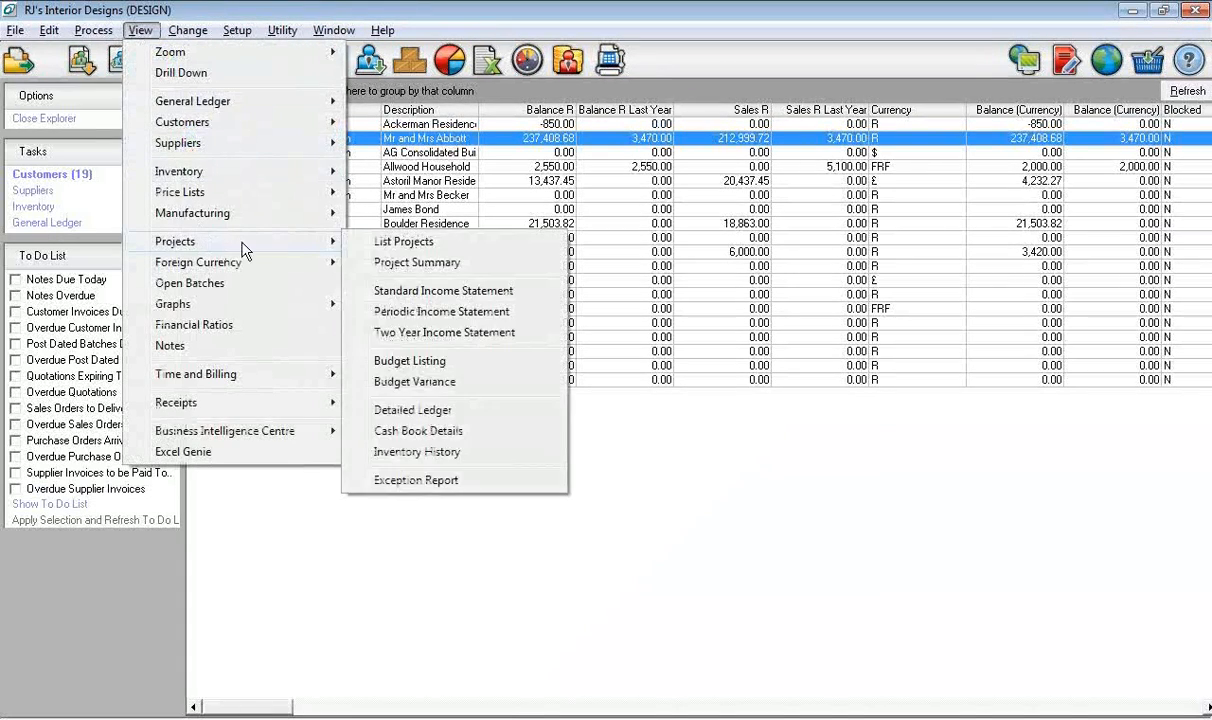
left_click(430, 314)
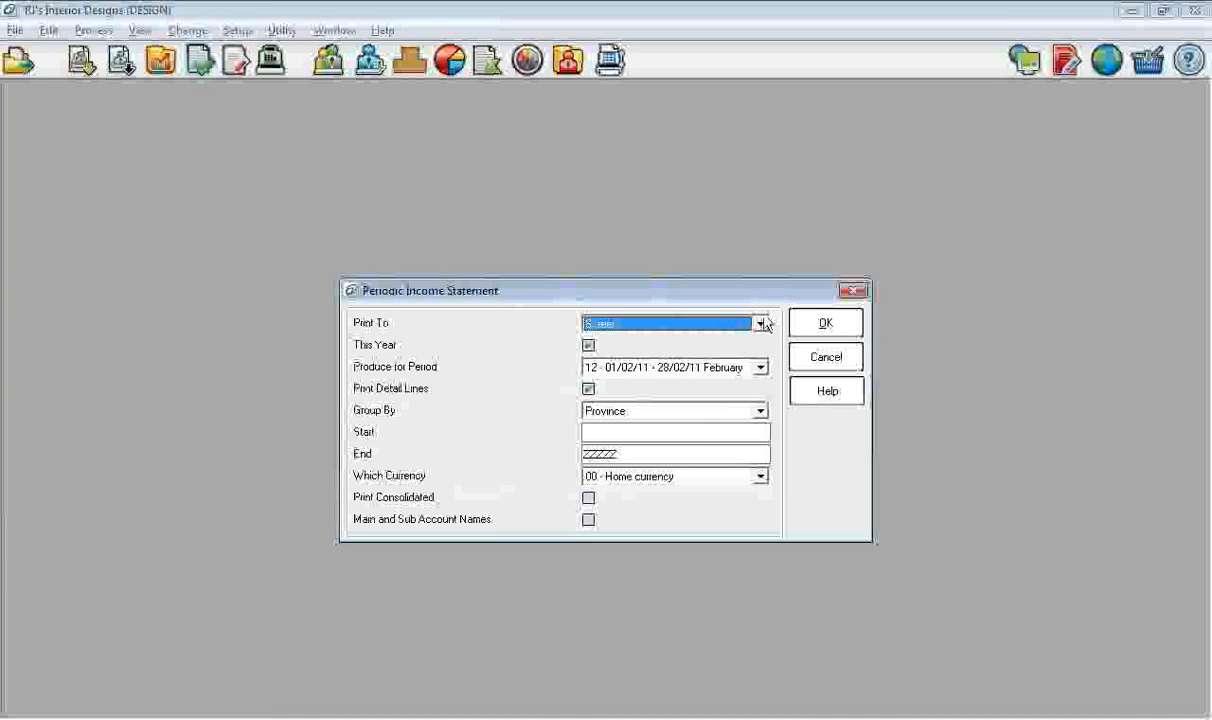
left_click(733, 412)
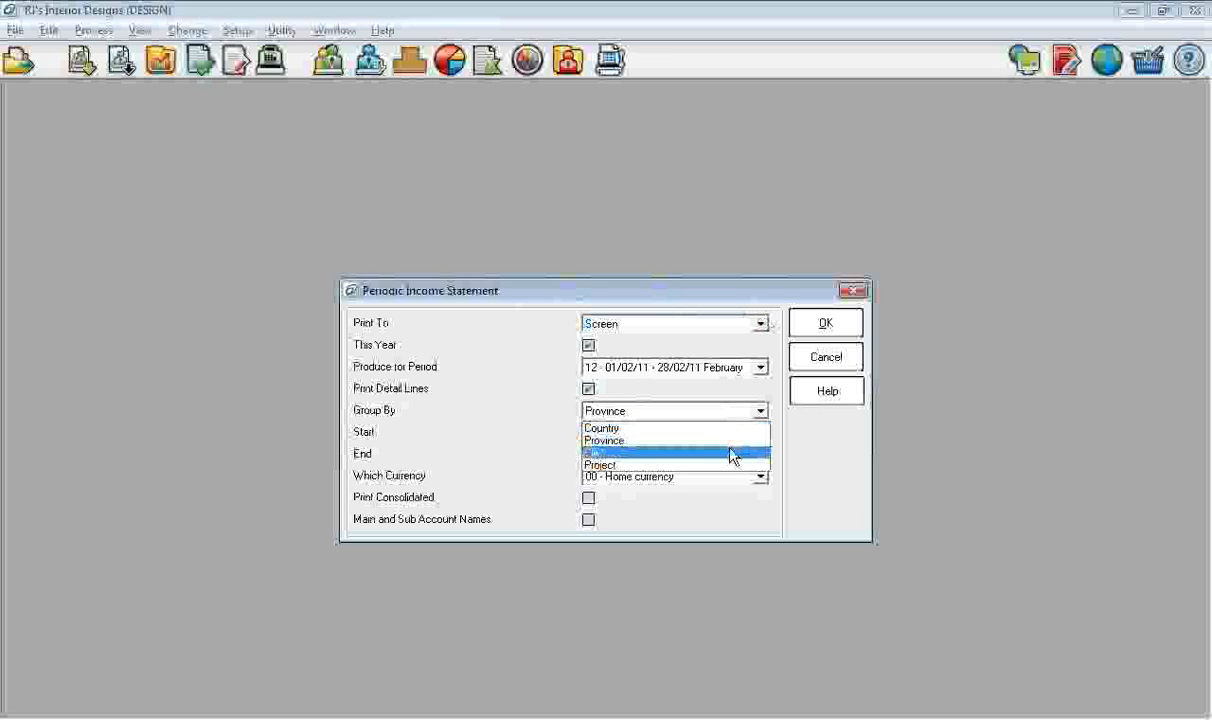
left_click(731, 430)
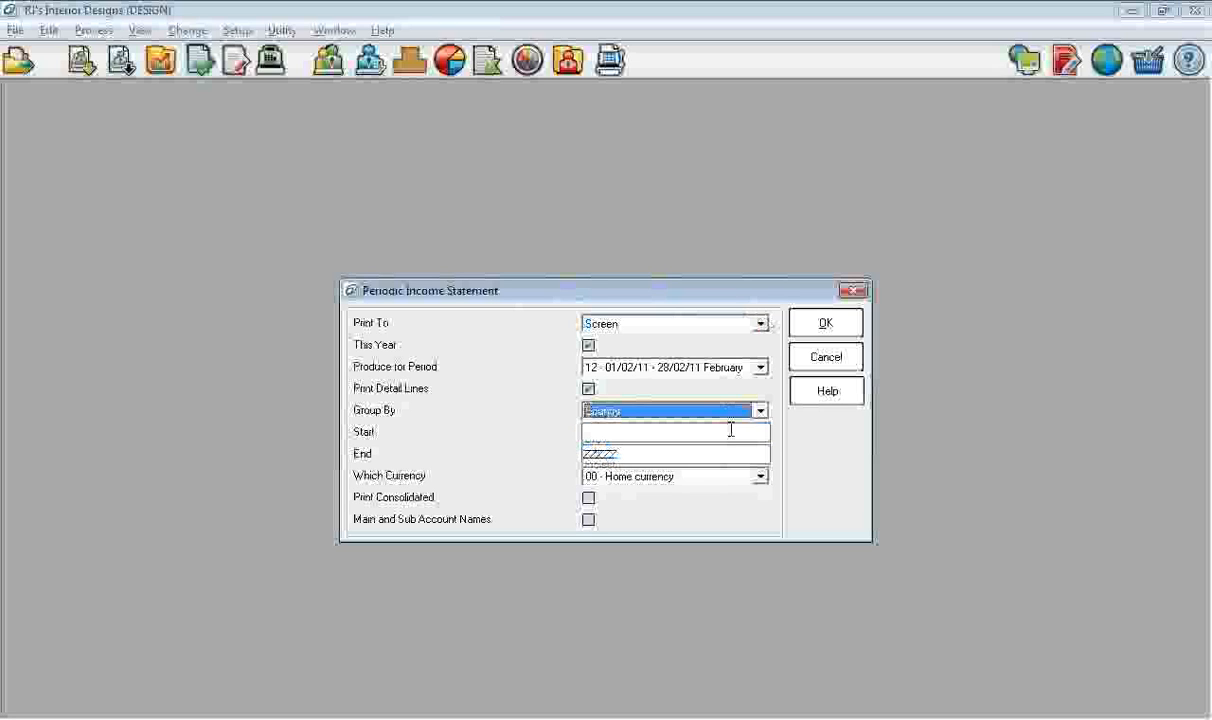
left_click(805, 330)
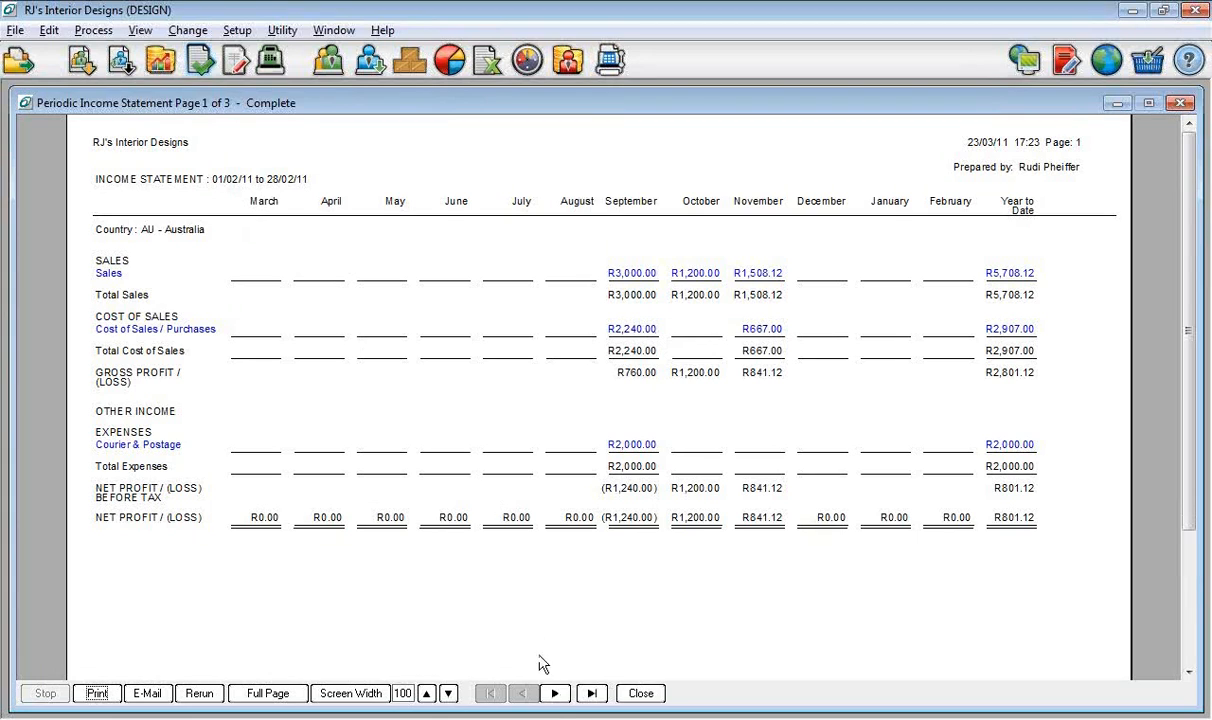
left_click(555, 694)
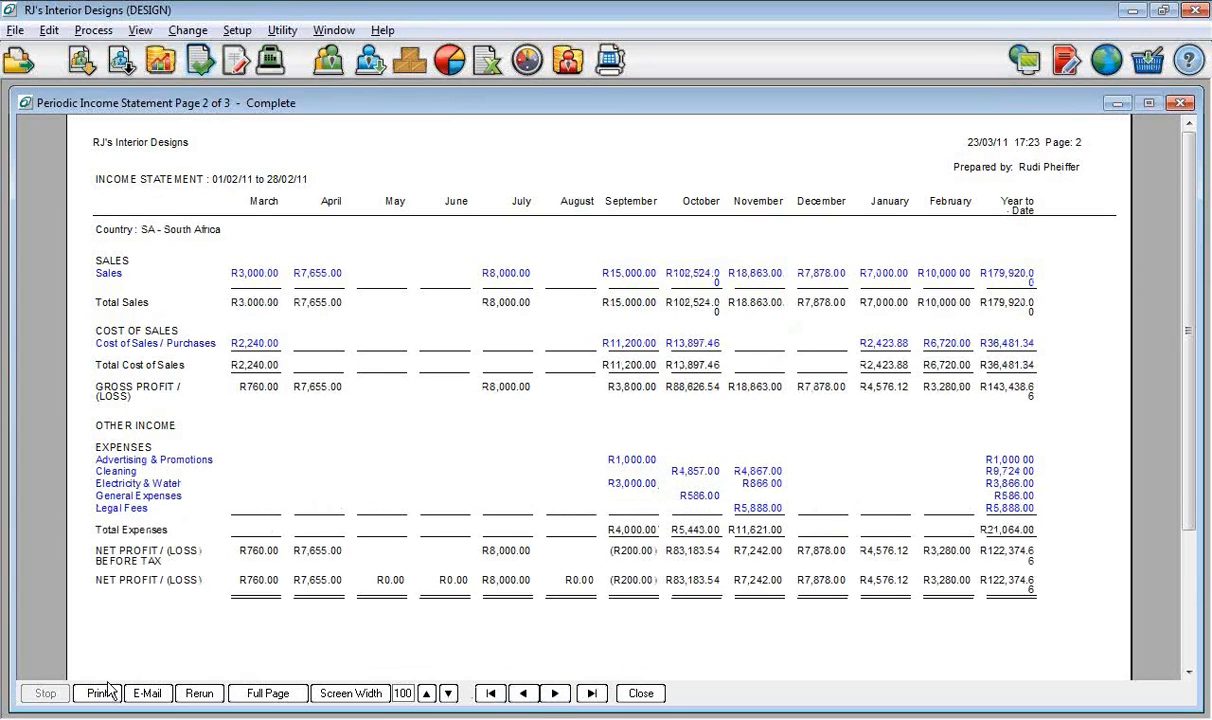
- Rerun the Periodic Income Statement by Country with consolidated printing turned on, then close the report
left_click(198, 693)
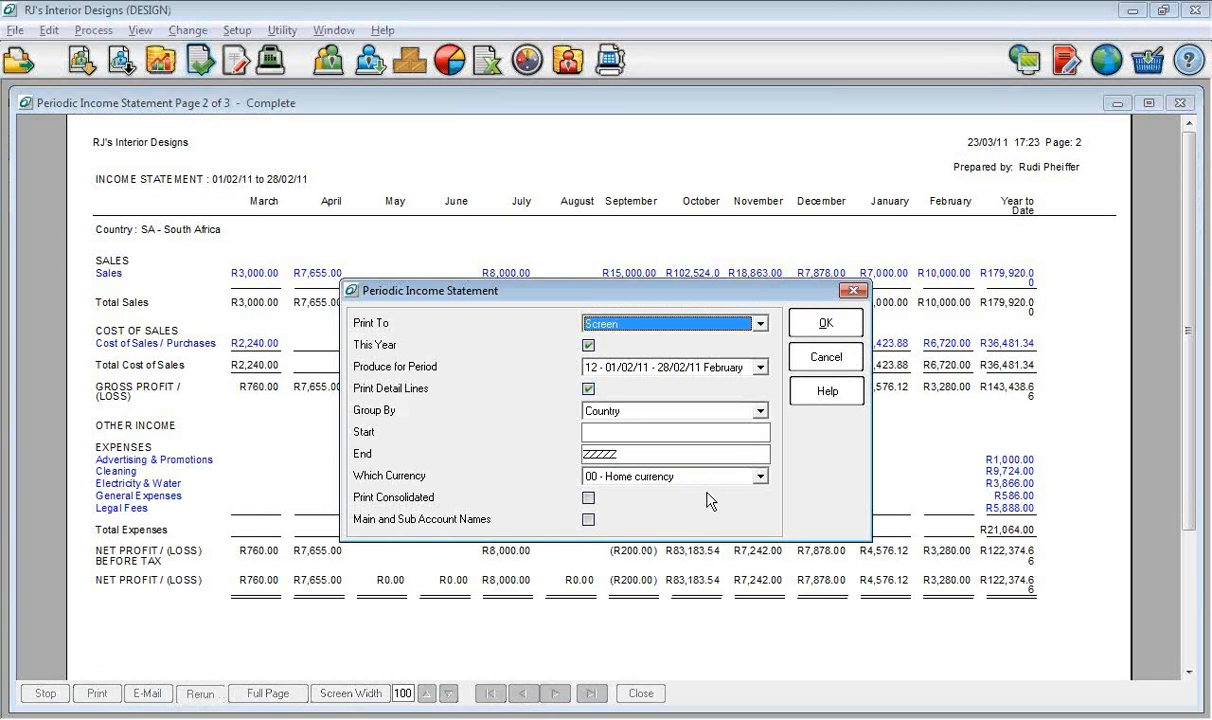
left_click(589, 499)
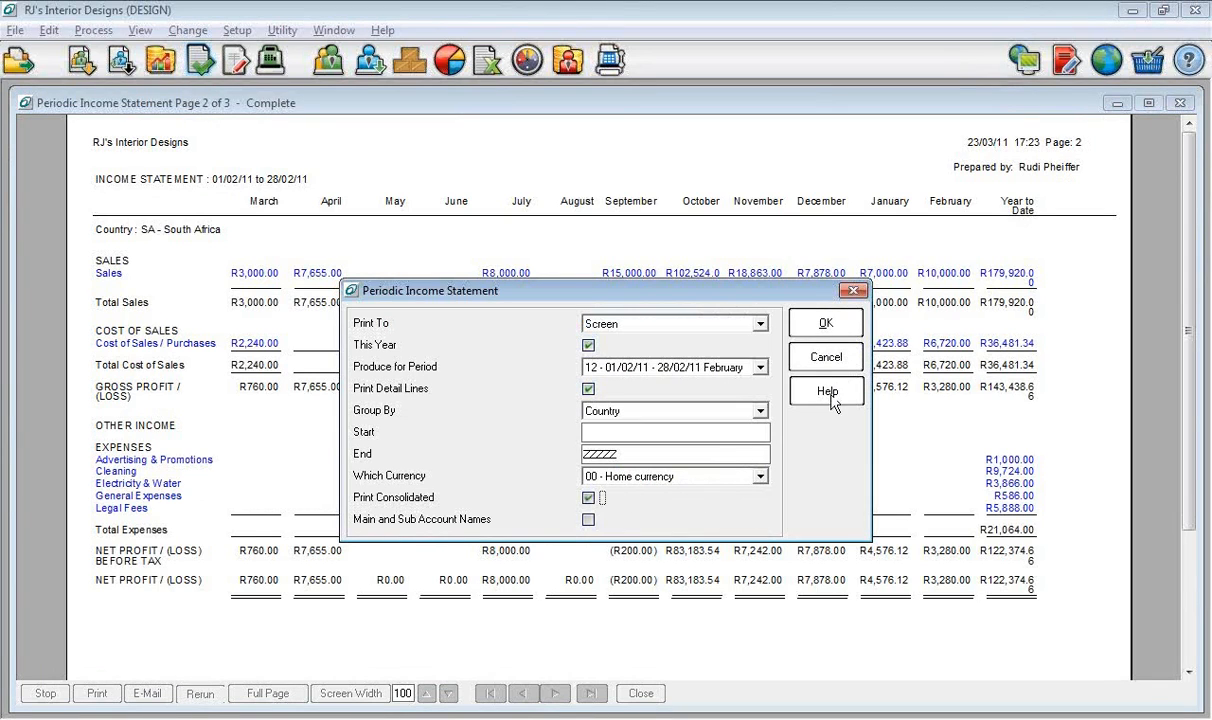
left_click(760, 412)
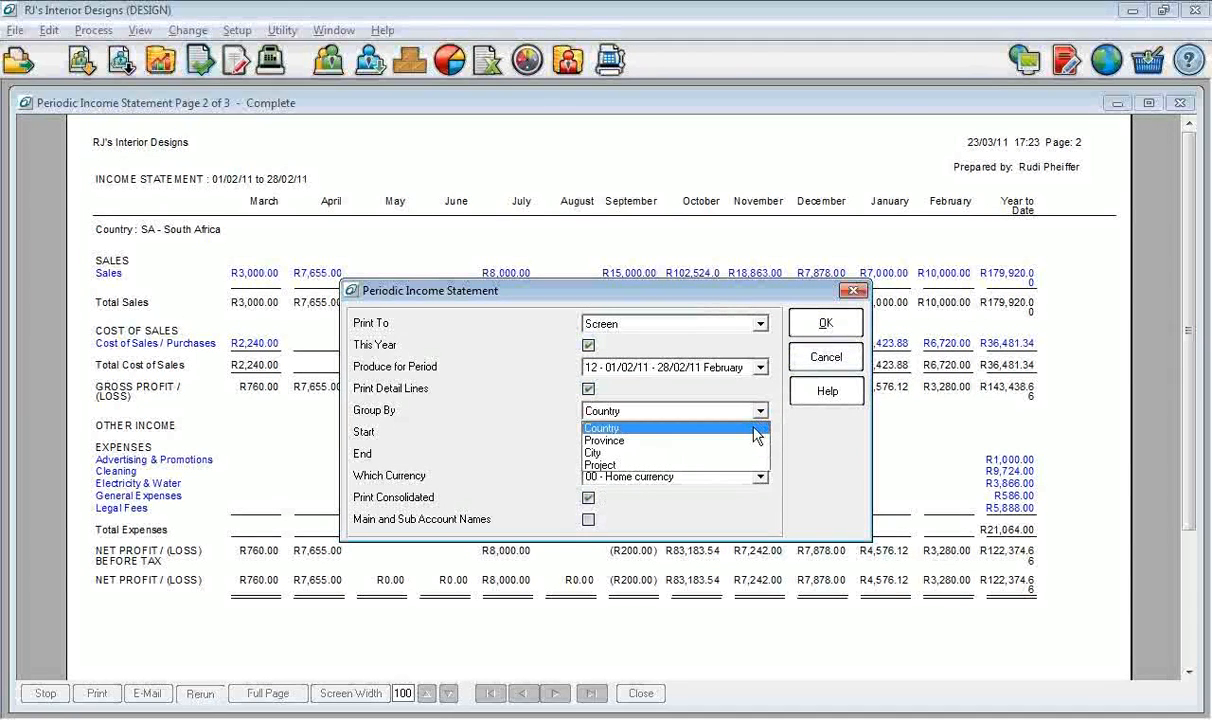
left_click(754, 428)
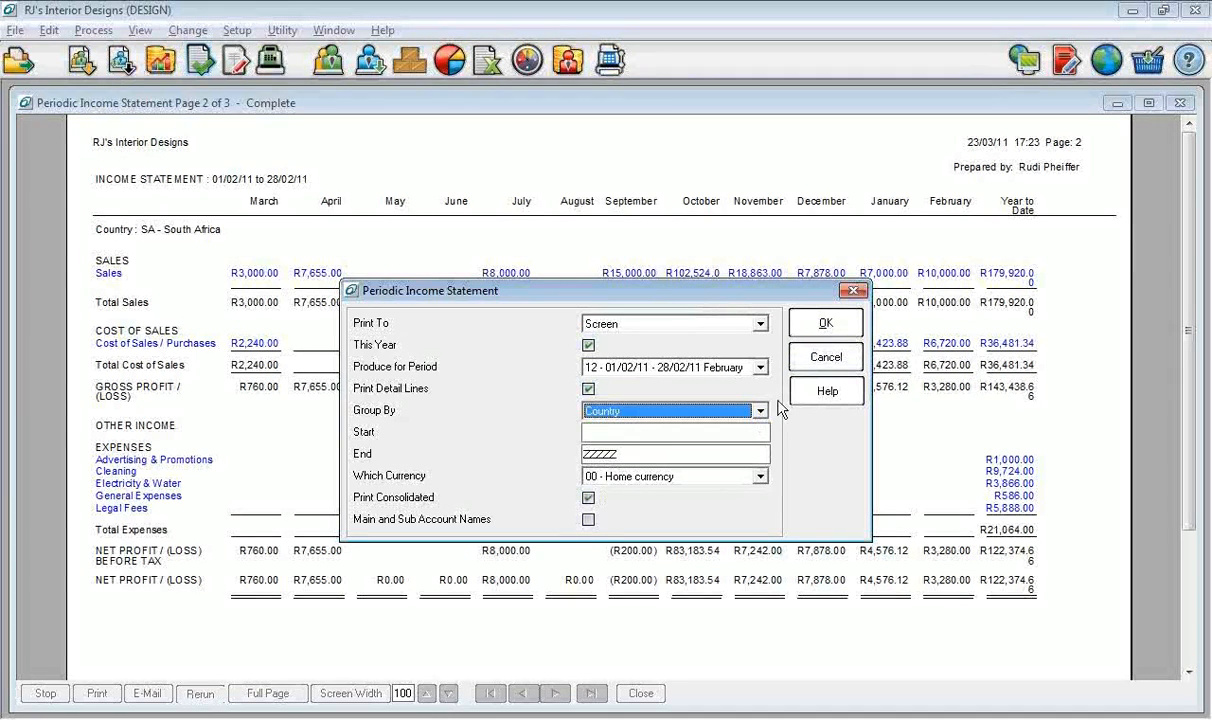
left_click(822, 330)
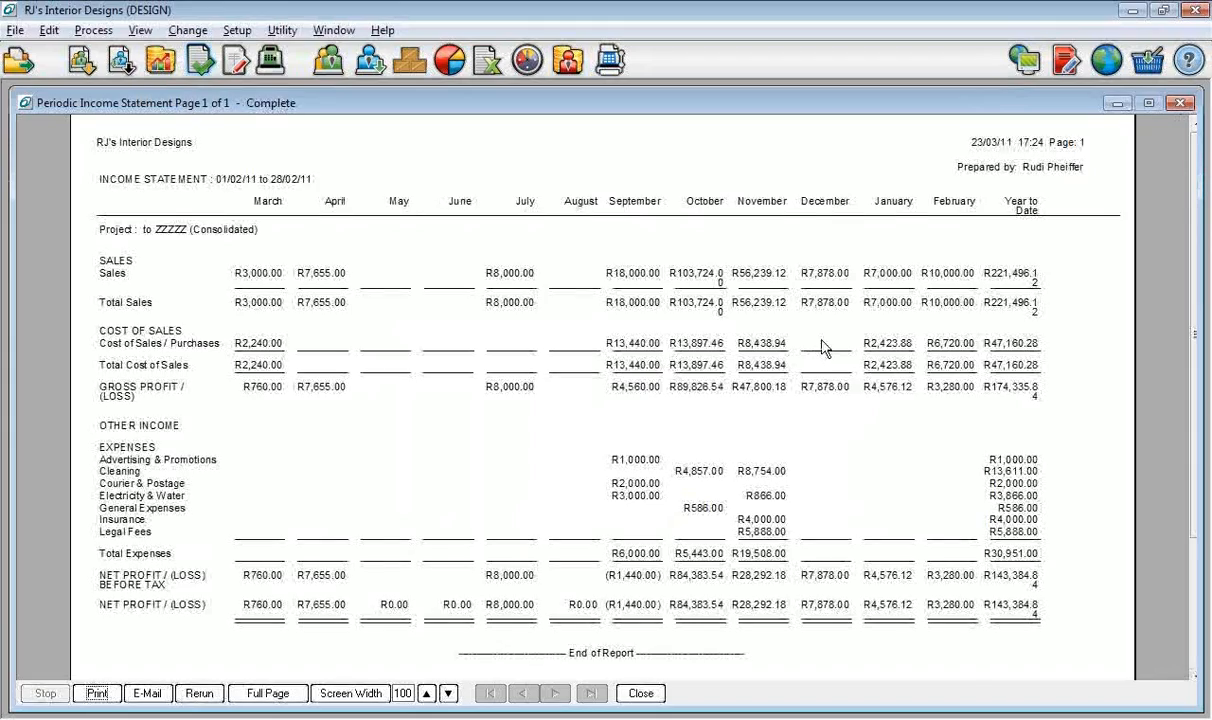
left_click(640, 694)
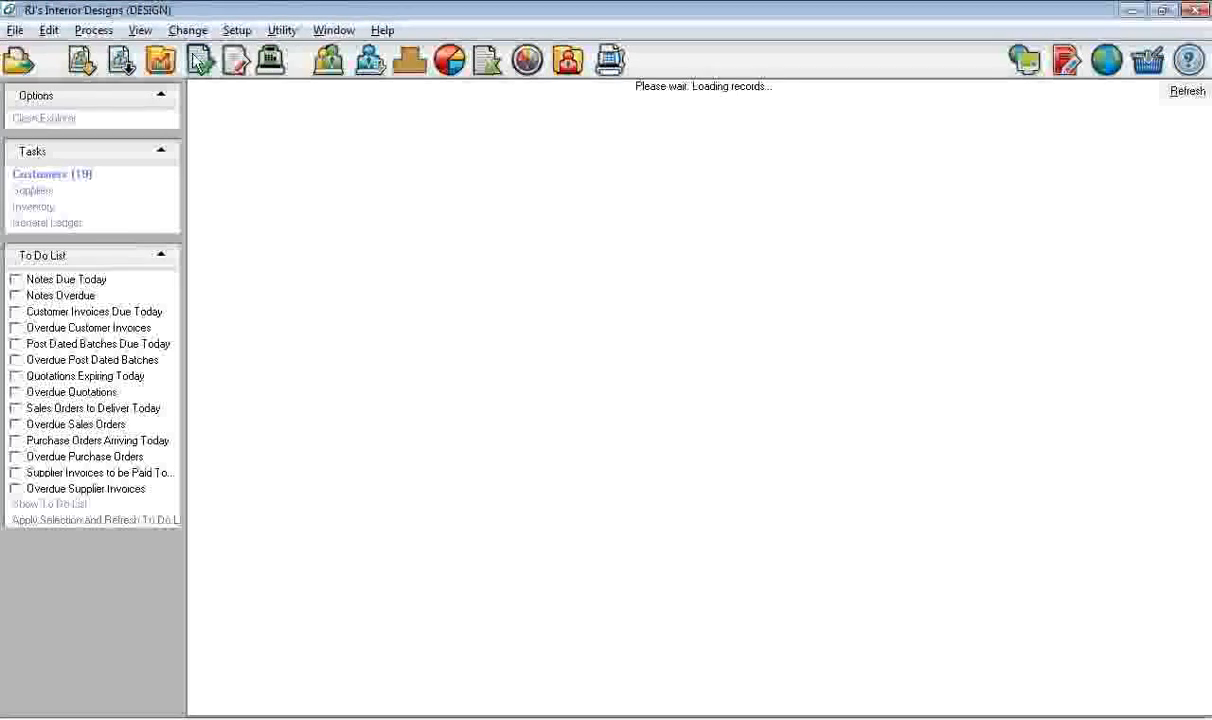
- Run the projects Two Year Income Statement to screen by Country with consolidated printing turned off, then close it
left_click(141, 31)
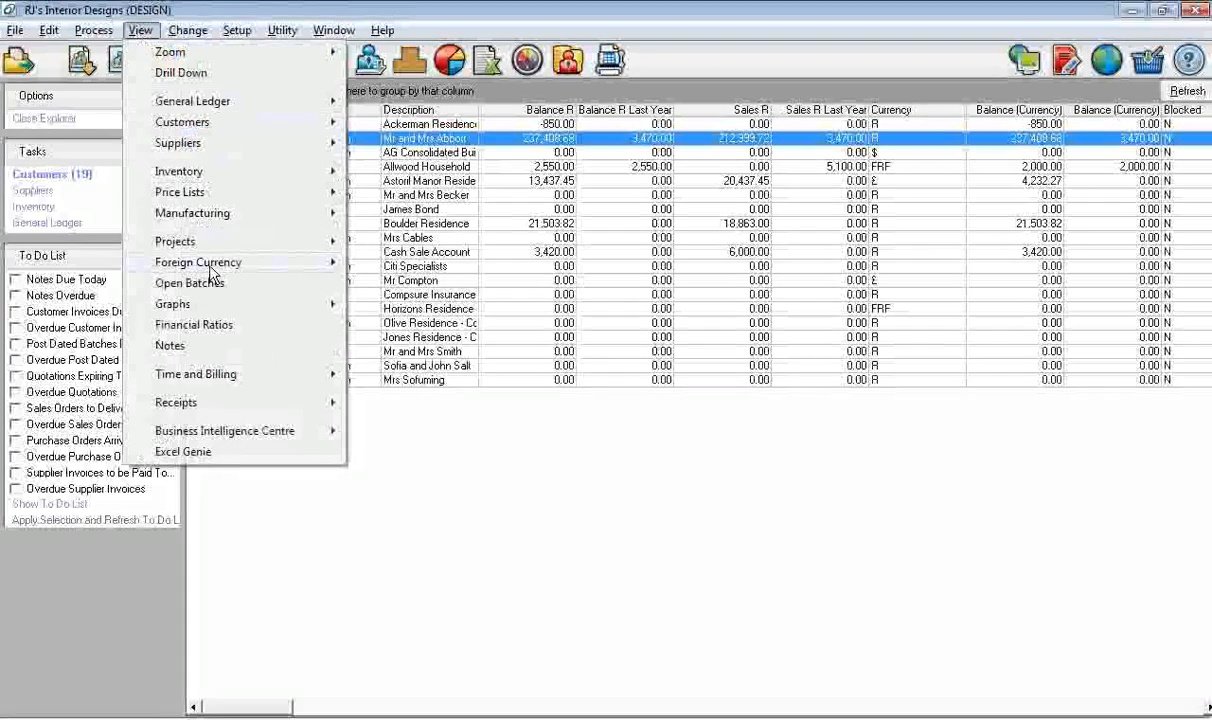
mouse_move(215, 245)
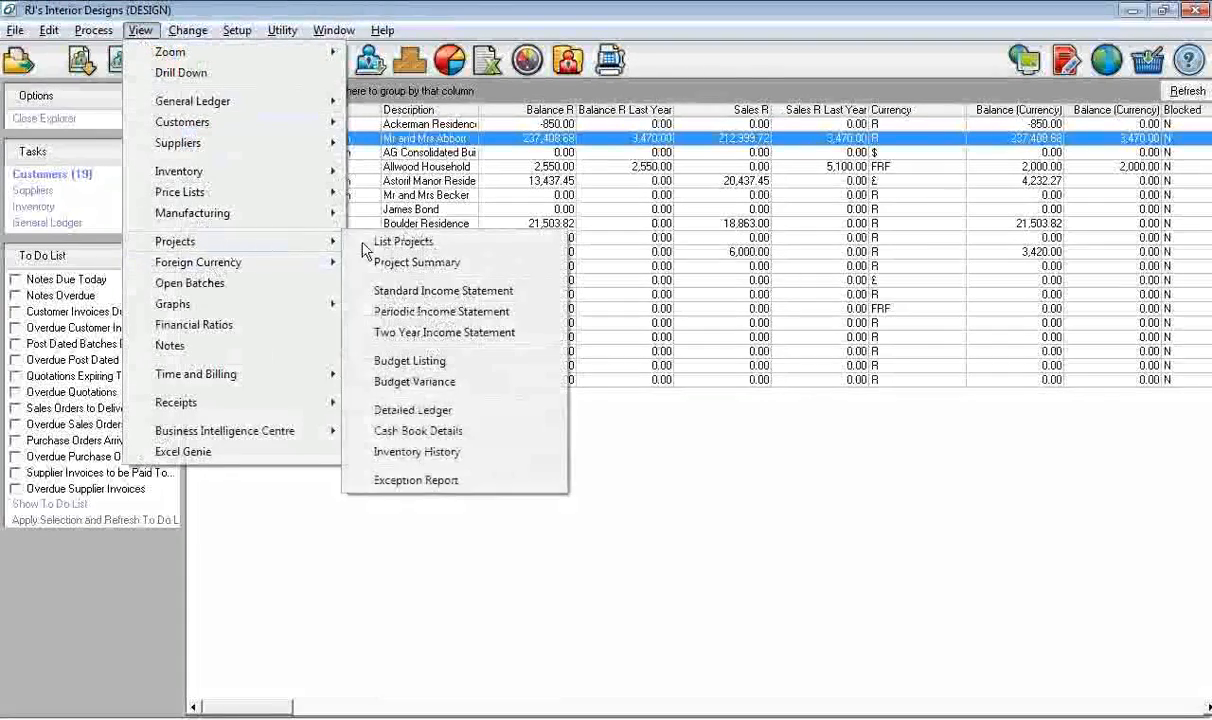
left_click(459, 335)
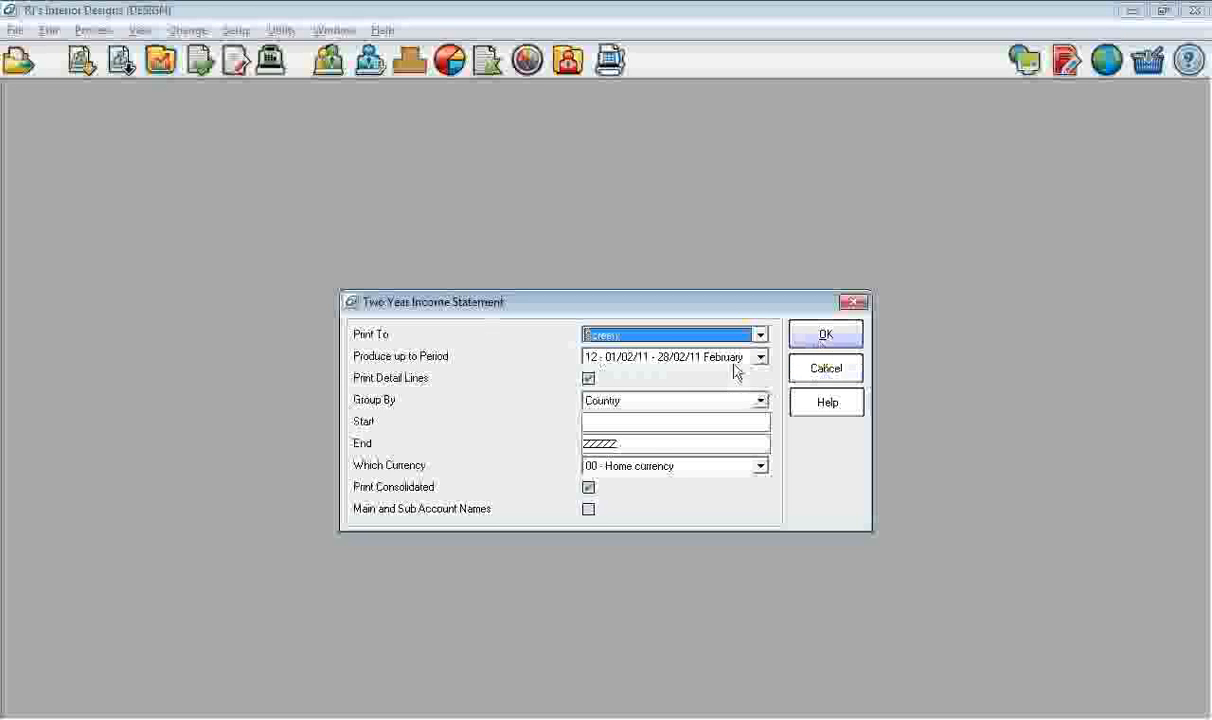
left_click(588, 487)
left_click(813, 336)
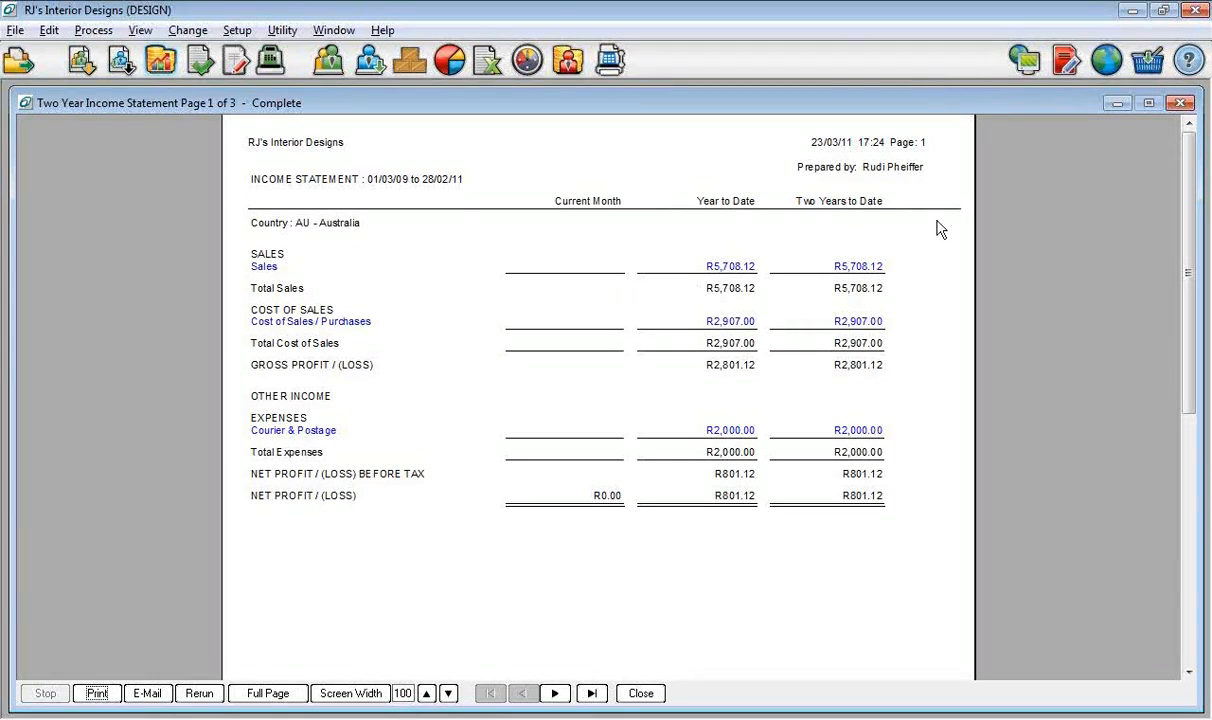
left_click(1182, 104)
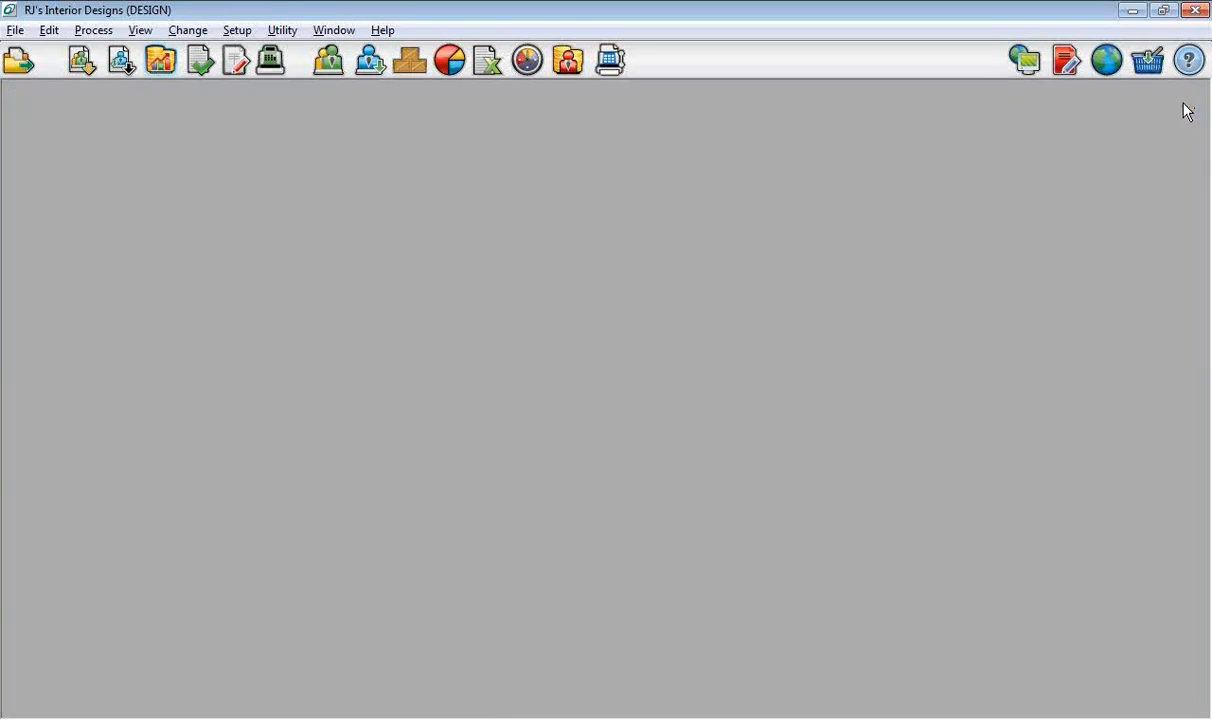
left_click(140, 30)
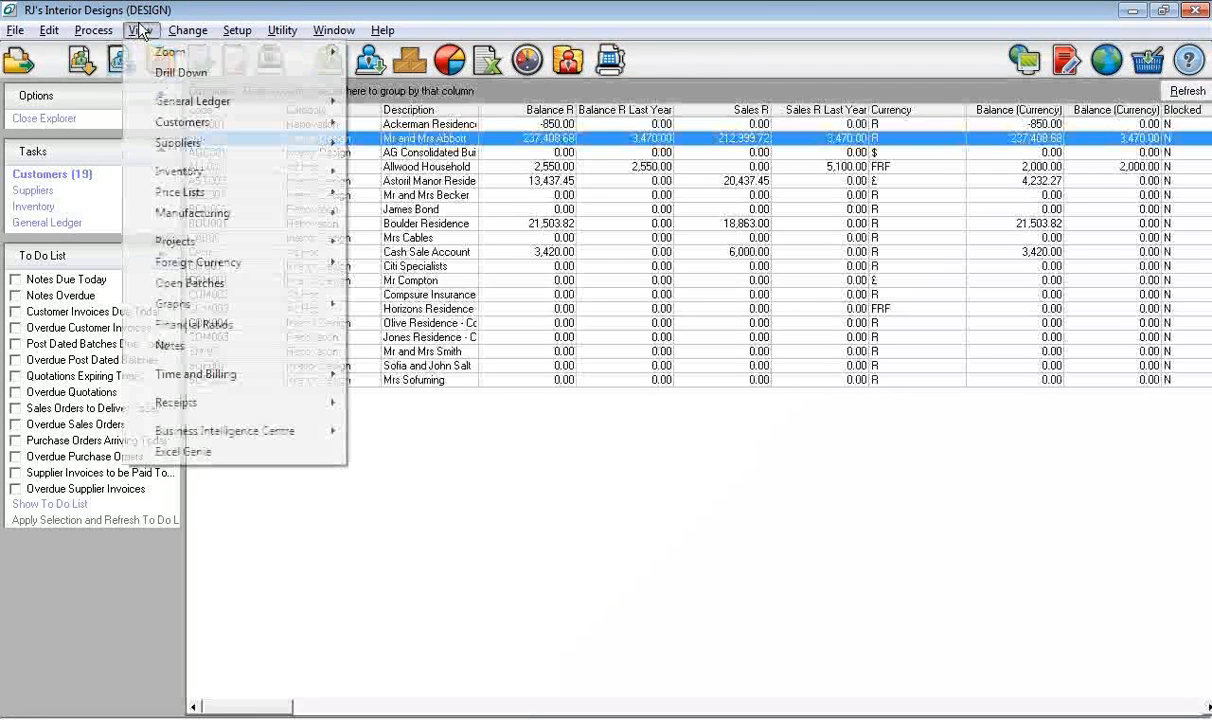
left_click(576, 580)
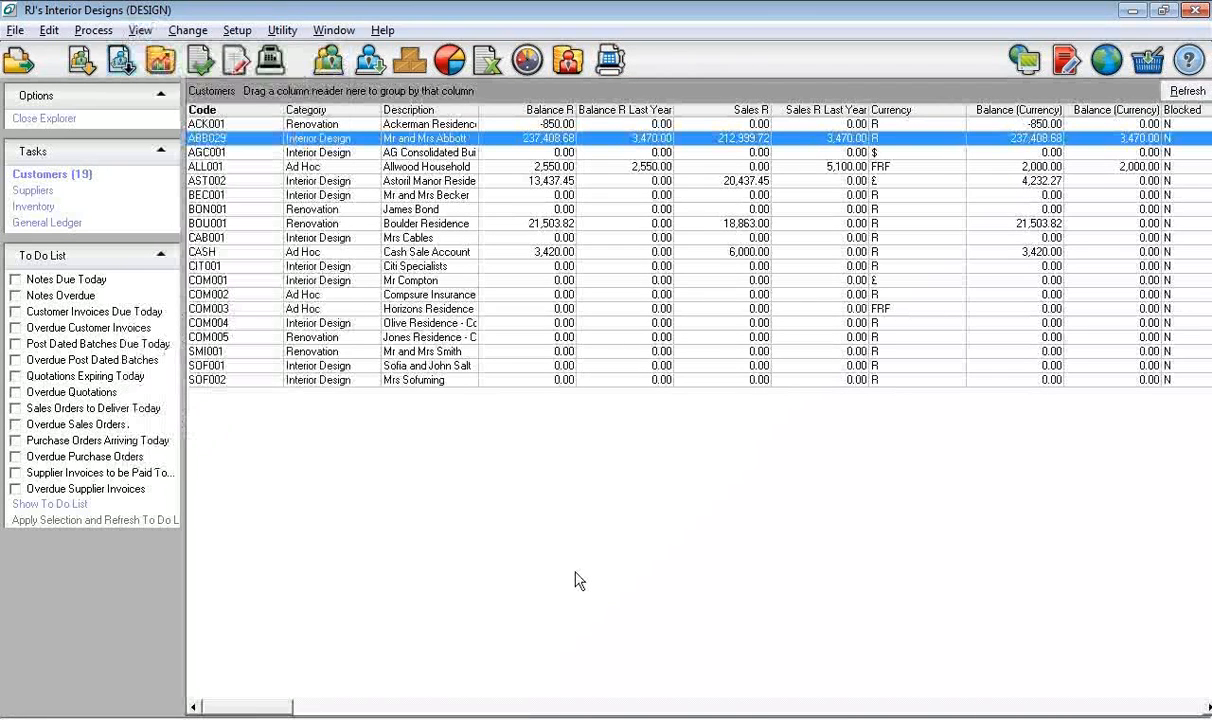